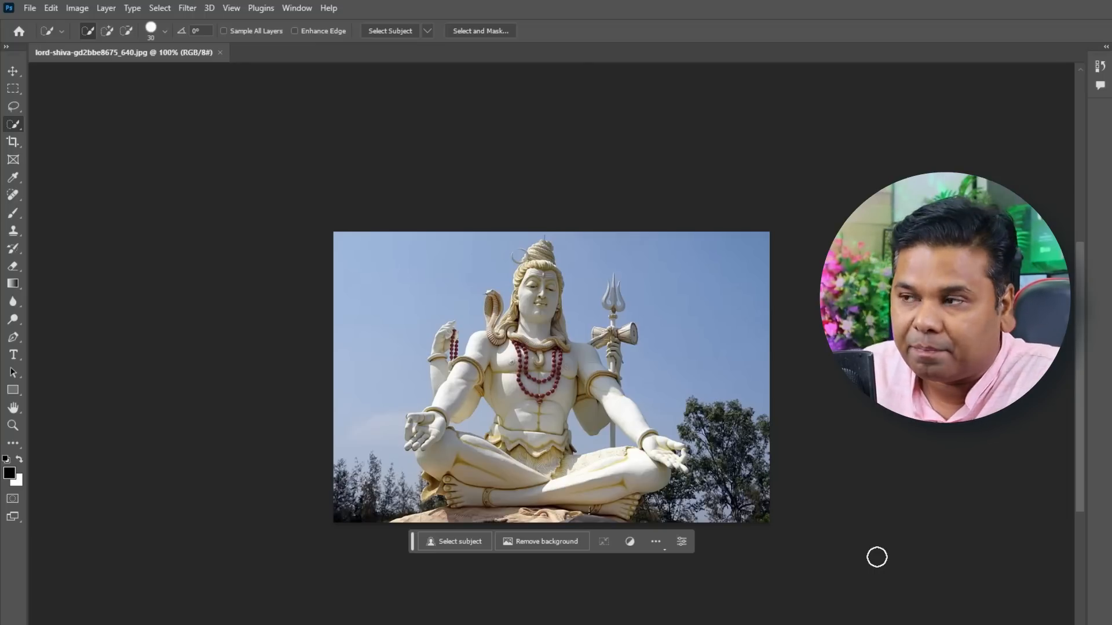
Step: Extend the canvas below the statue photo with the Crop tool, adding a blank area slightly over half the photo's height
{"action": "left_click", "coordinate": [9, 105]}
{"action": "left_click", "coordinate": [390, 265]}
{"action": "left_click_drag", "start_coordinate": [555, 490], "coordinate": [549, 572]}
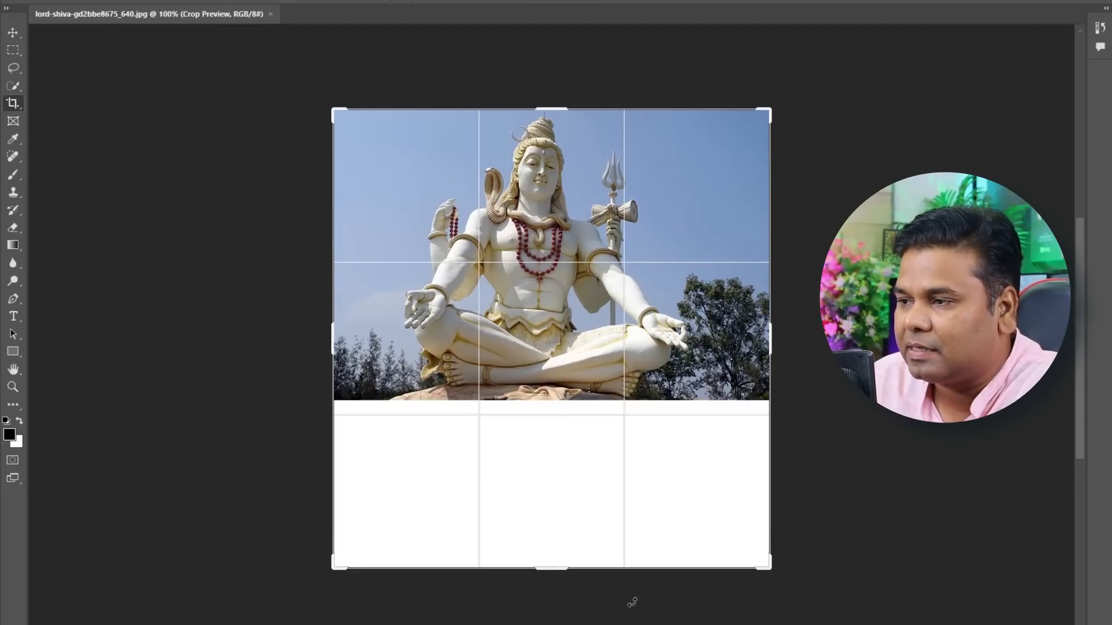
Step: Select the blank area with a slight overlap onto the photo's bottom edge and run Generative Fill on it without a prompt
{"action": "left_click", "coordinate": [13, 50]}
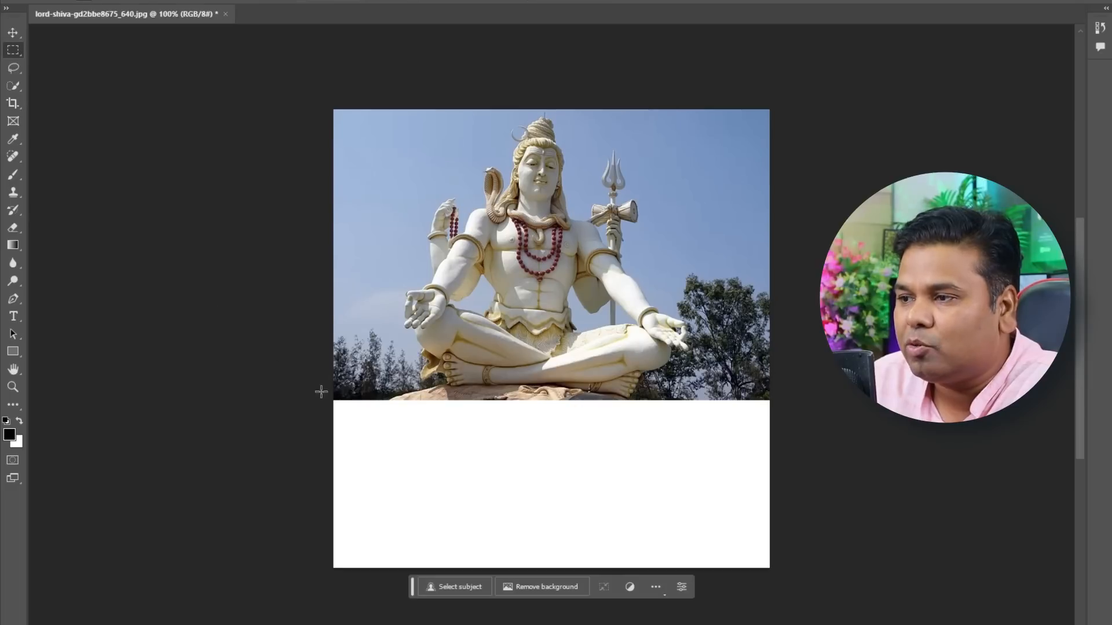
{"action": "left_click_drag", "start_coordinate": [322, 395], "coordinate": [775, 588]}
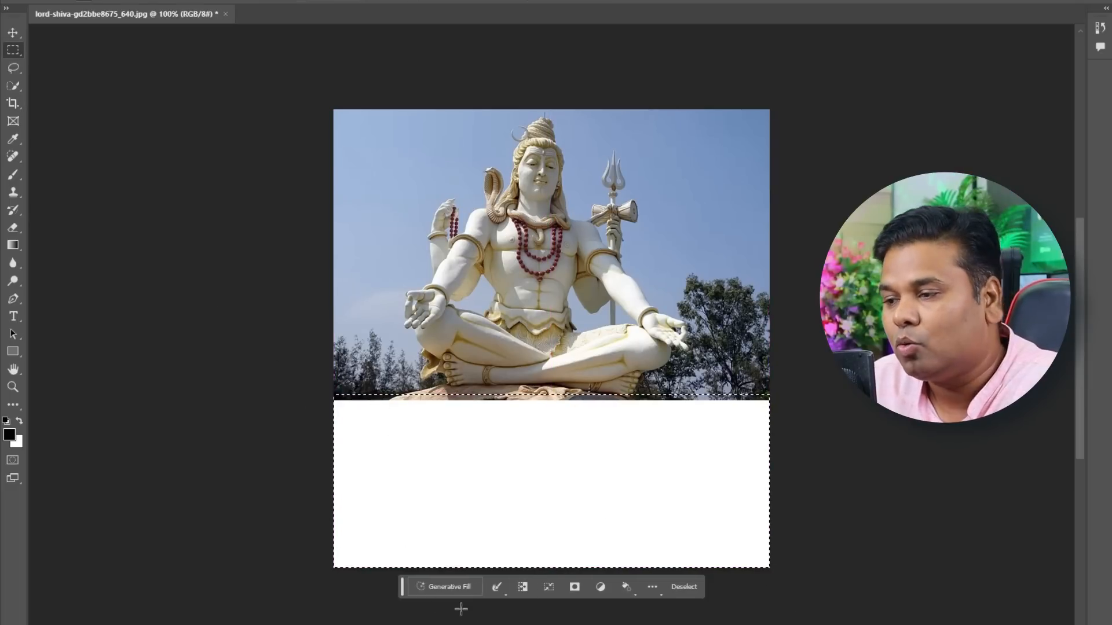
{"action": "left_click", "coordinate": [434, 588]}
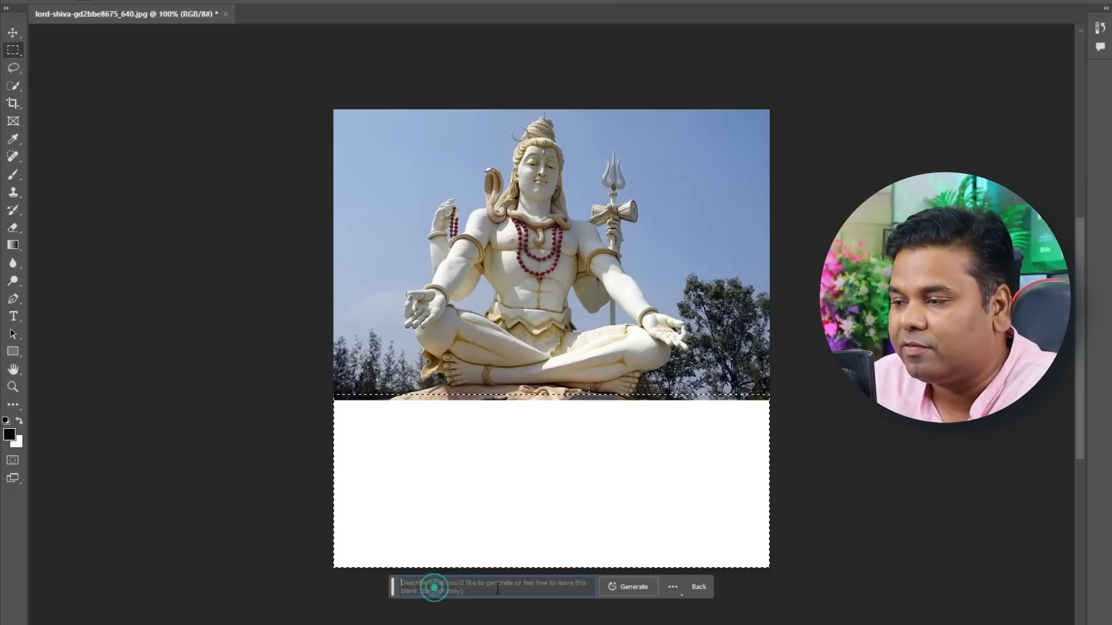
{"action": "left_click", "coordinate": [629, 589]}
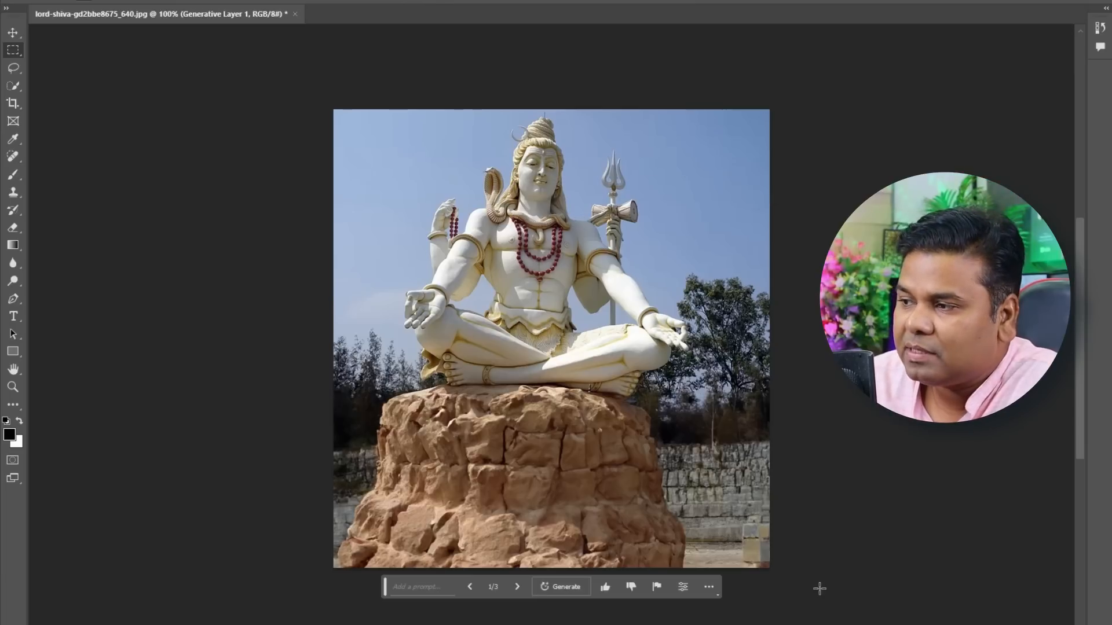
Step: Compare all three generated bases under the statue and return to the first variation
{"action": "left_click", "coordinate": [517, 586]}
{"action": "left_click", "coordinate": [517, 587]}
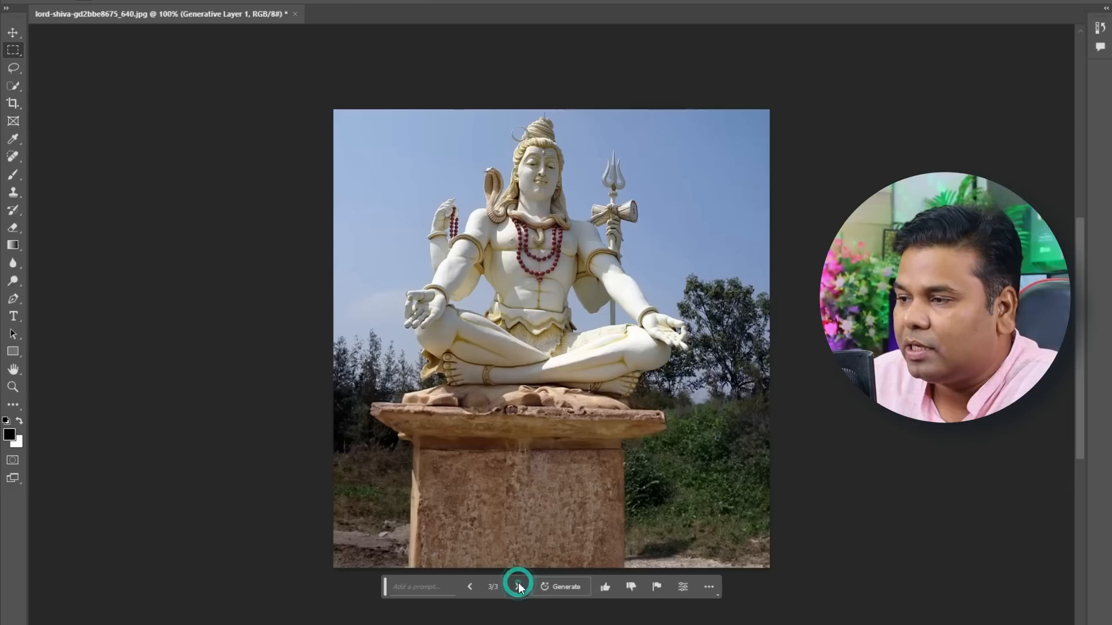
{"action": "left_click", "coordinate": [474, 586]}
{"action": "left_click", "coordinate": [473, 586]}
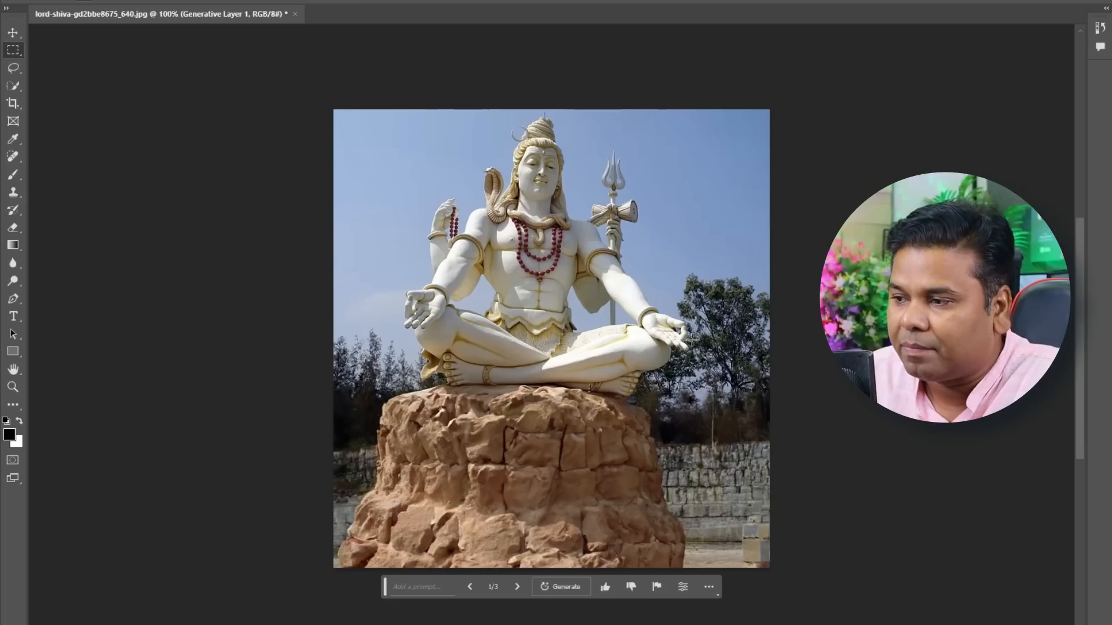
Step: Regenerate the area under the statue with the prompt "Kailash mountain" and choose the variation with cattle on a rocky slope
{"action": "left_click", "coordinate": [433, 588]}
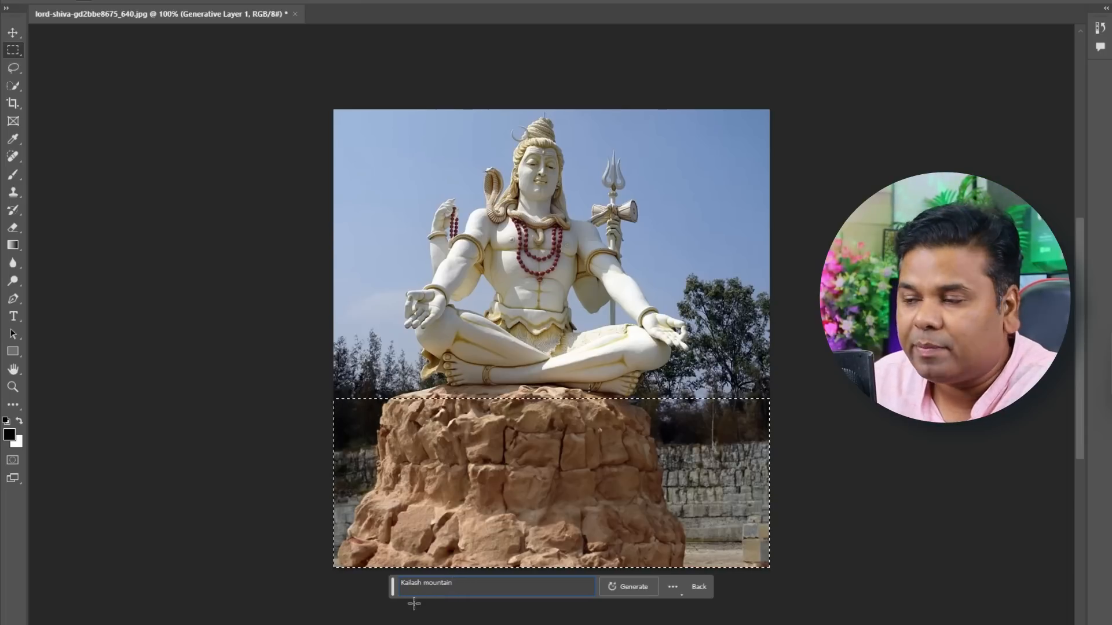
{"action": "left_click", "coordinate": [640, 590]}
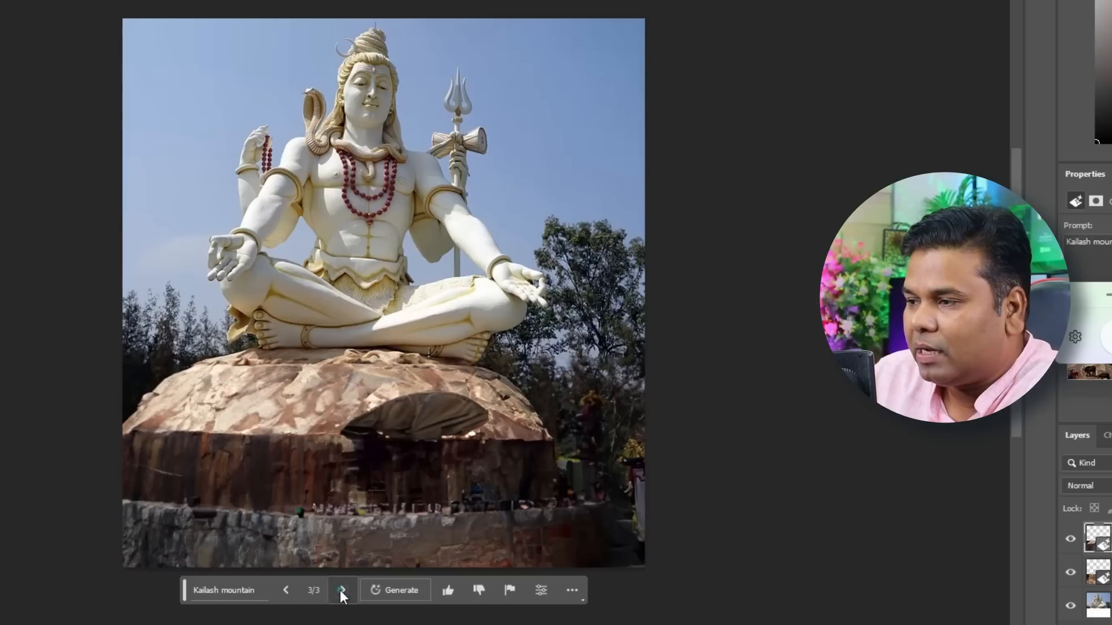
{"action": "left_click", "coordinate": [342, 590]}
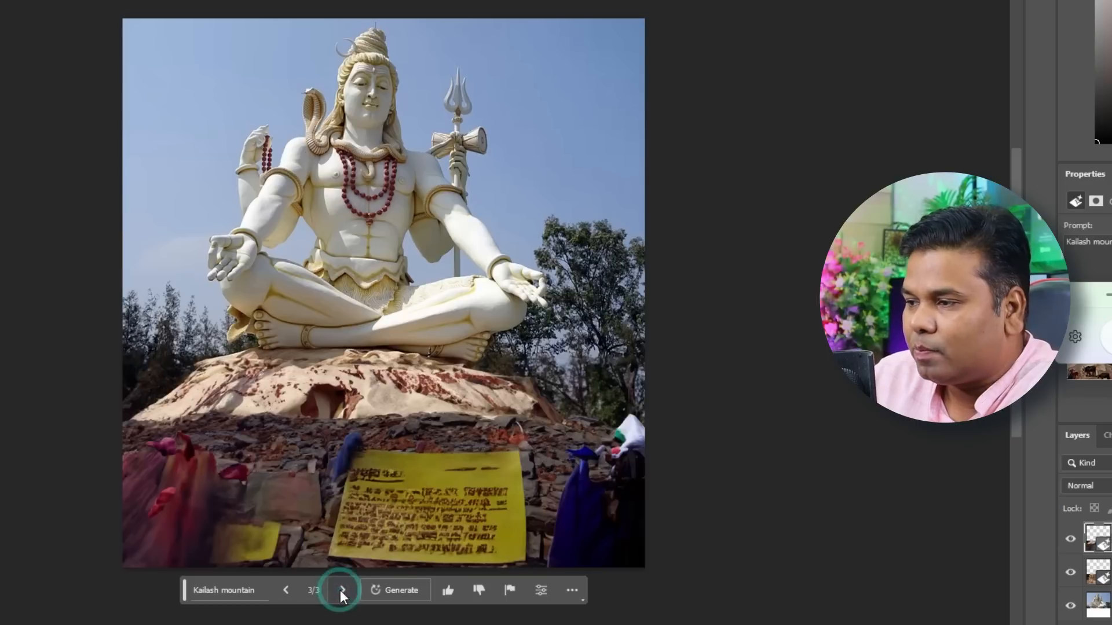
{"action": "left_click", "coordinate": [289, 590]}
{"action": "left_click", "coordinate": [288, 590]}
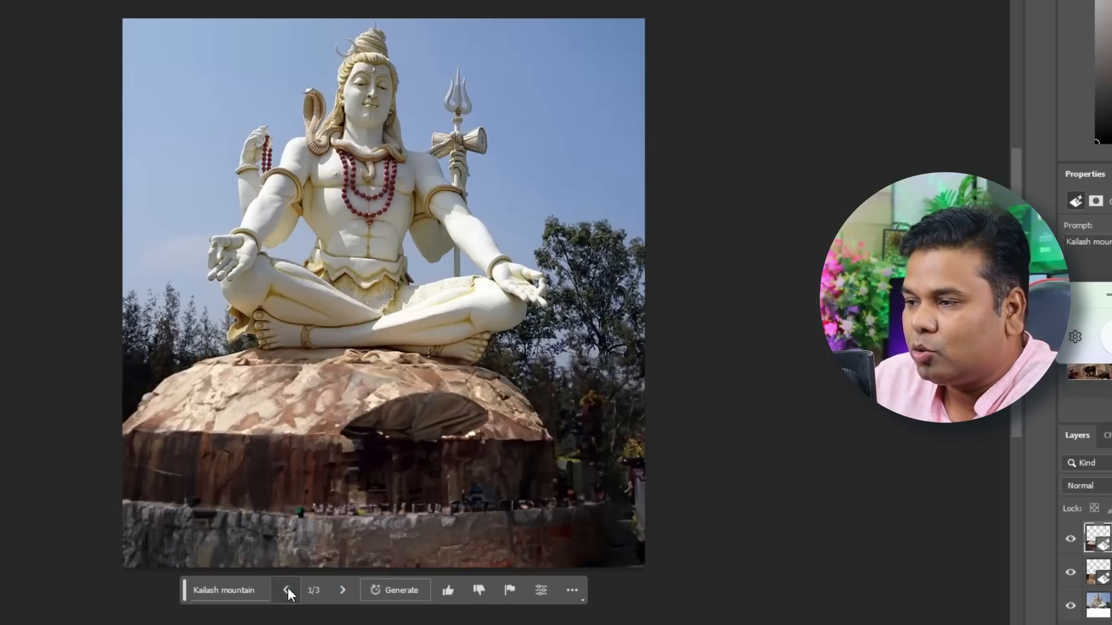
{"action": "left_click", "coordinate": [287, 589]}
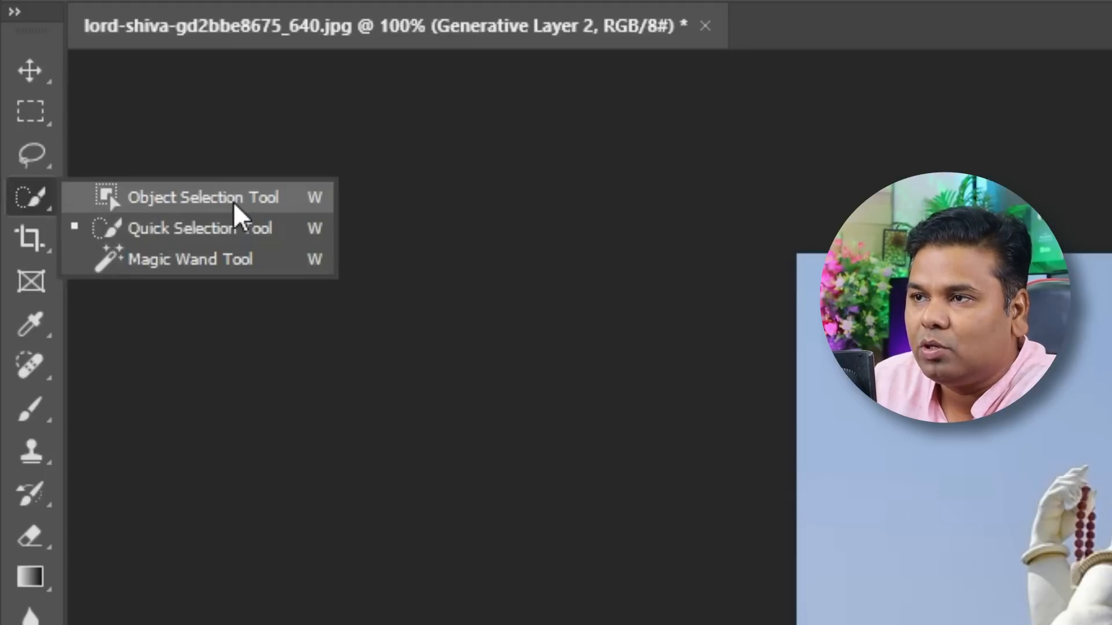
Step: Select the statue with the Object Selection tool and invert the selection to cover its surroundings
{"action": "left_click", "coordinate": [233, 199]}
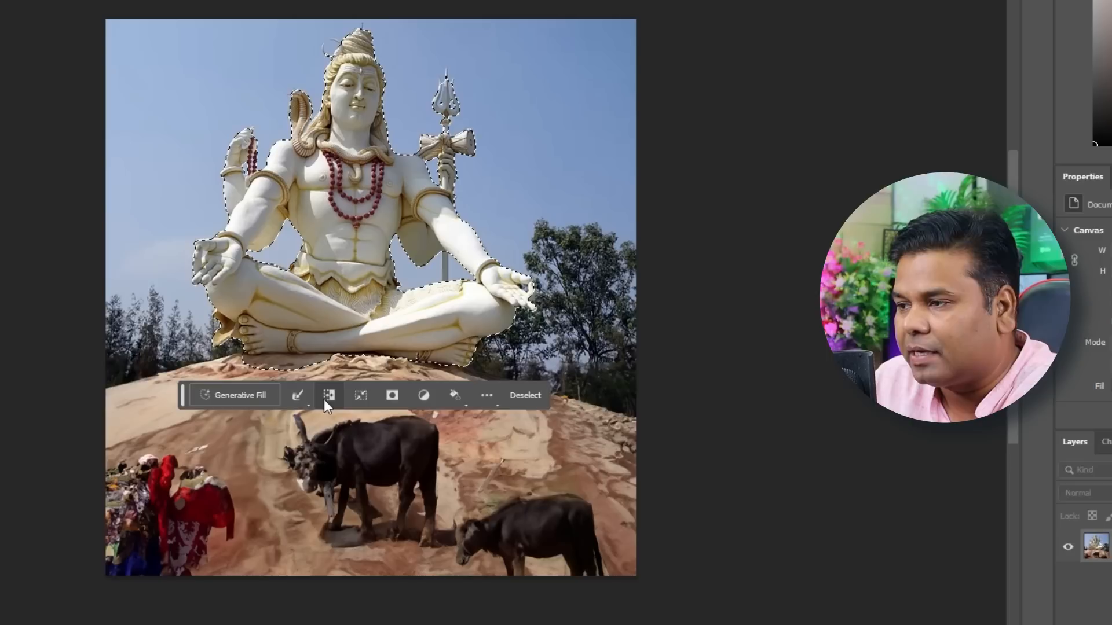
{"action": "left_click", "coordinate": [327, 397]}
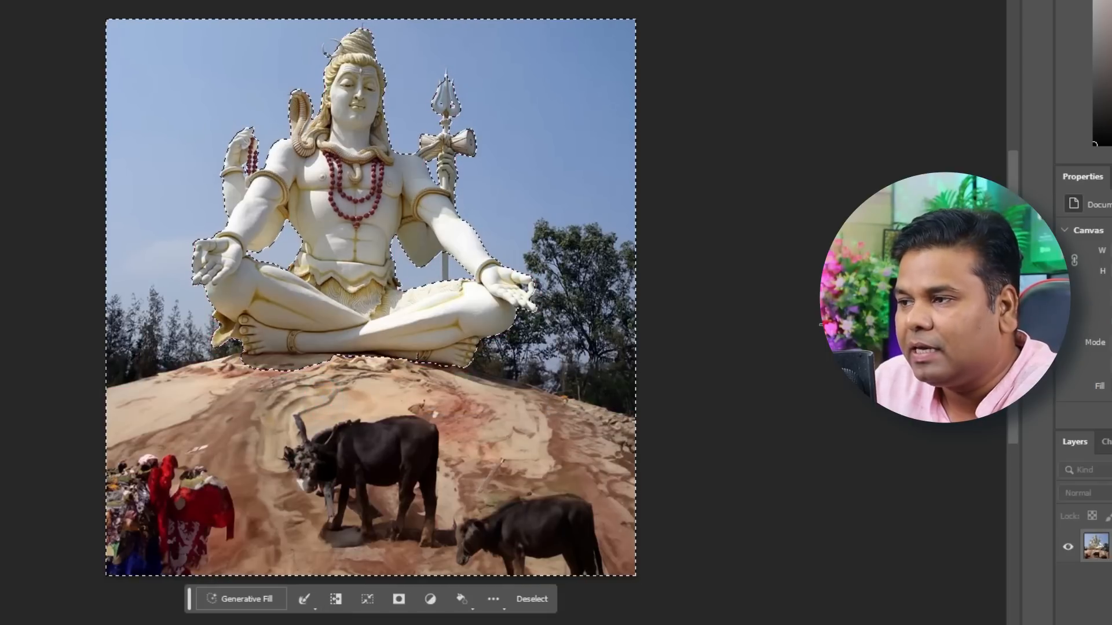
Step: Replace the selected surroundings using Generative Fill with the prompt "Kailash mountain"
{"action": "left_click", "coordinate": [258, 601]}
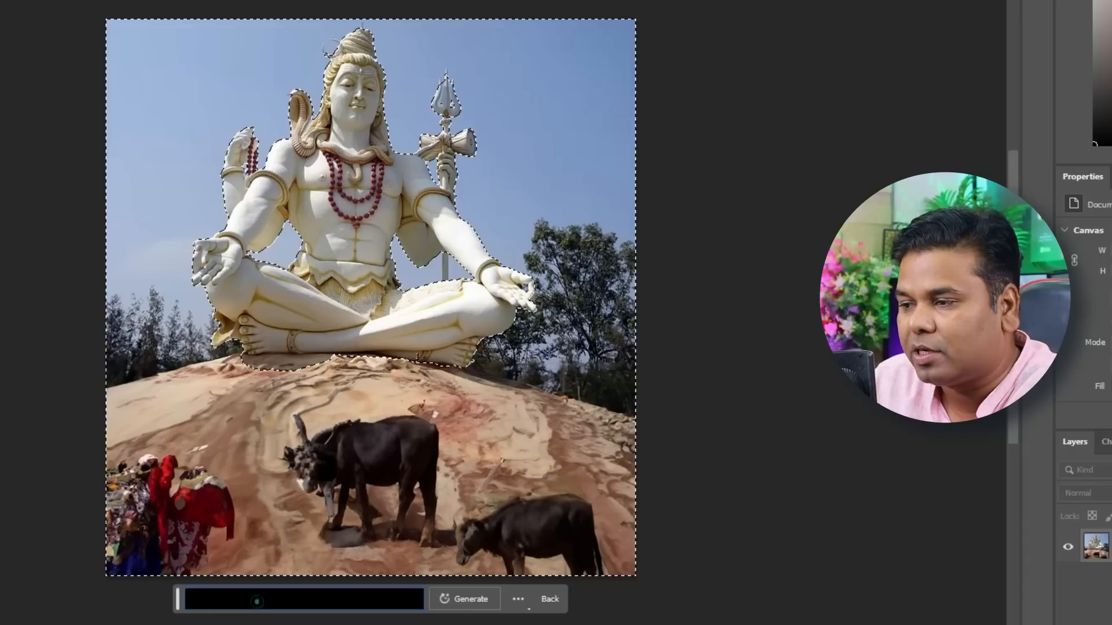
{"action": "left_click", "coordinate": [303, 606]}
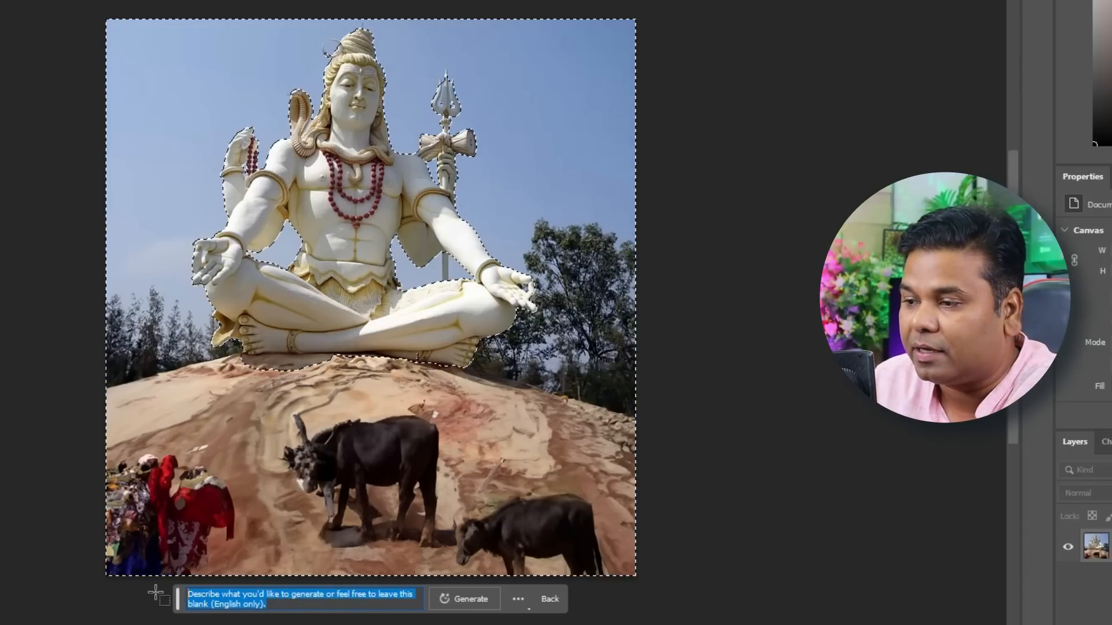
{"action": "type", "text": "Kailash mountain"}
{"action": "left_click", "coordinate": [451, 599]}
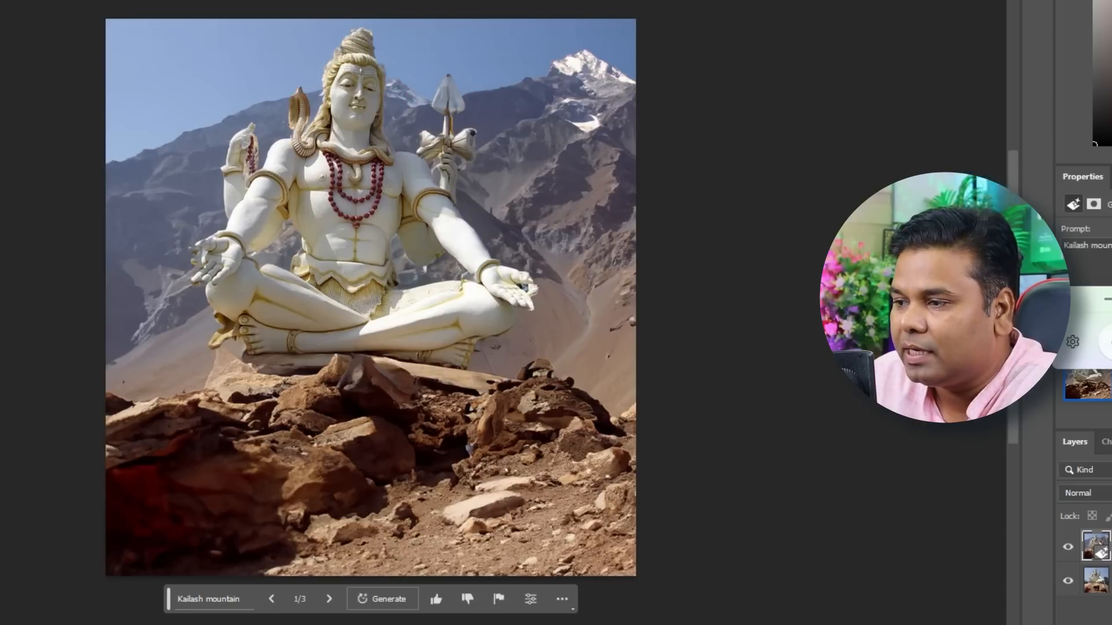
Step: Compare the three generated mountain backgrounds behind the statue, ending on the second variation
{"action": "left_click", "coordinate": [329, 600]}
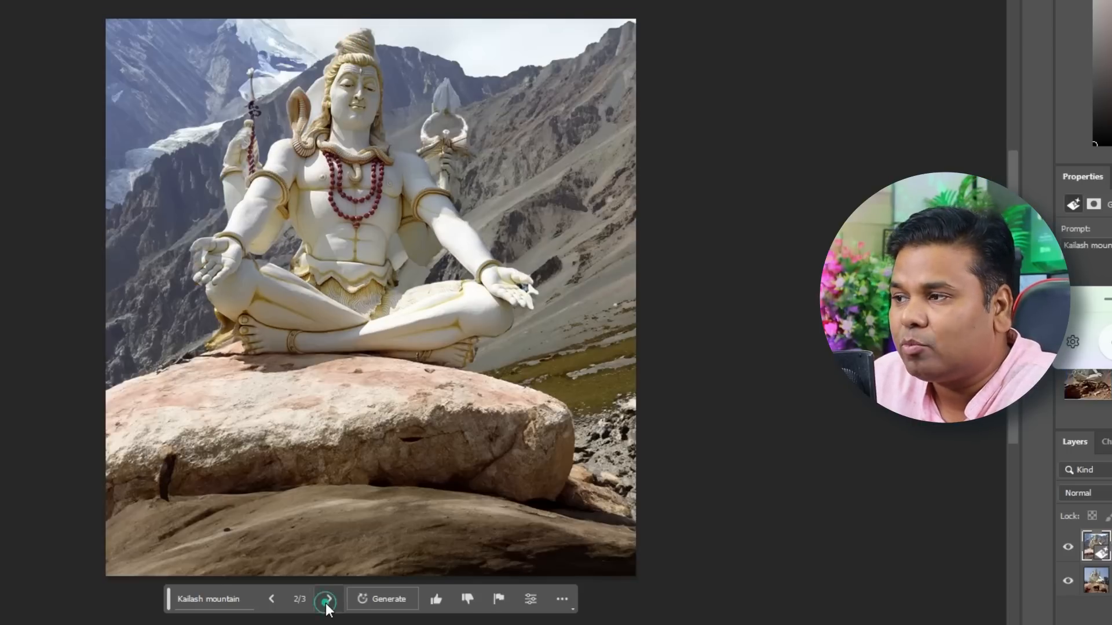
{"action": "left_click", "coordinate": [329, 599]}
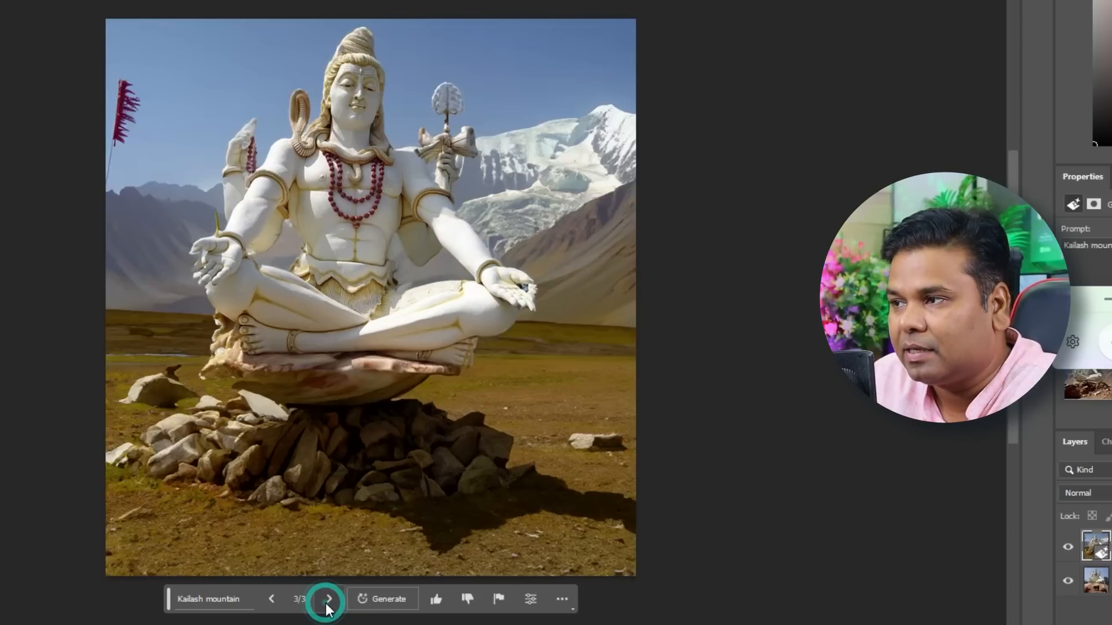
{"action": "left_click", "coordinate": [269, 599]}
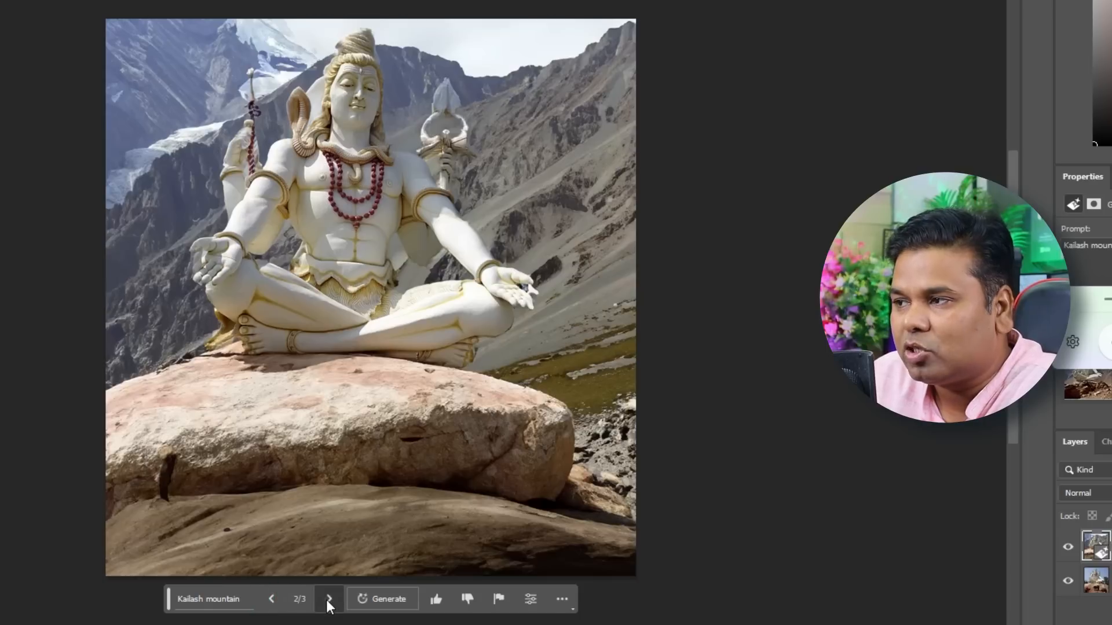
{"action": "left_click", "coordinate": [329, 599]}
{"action": "left_click", "coordinate": [272, 600]}
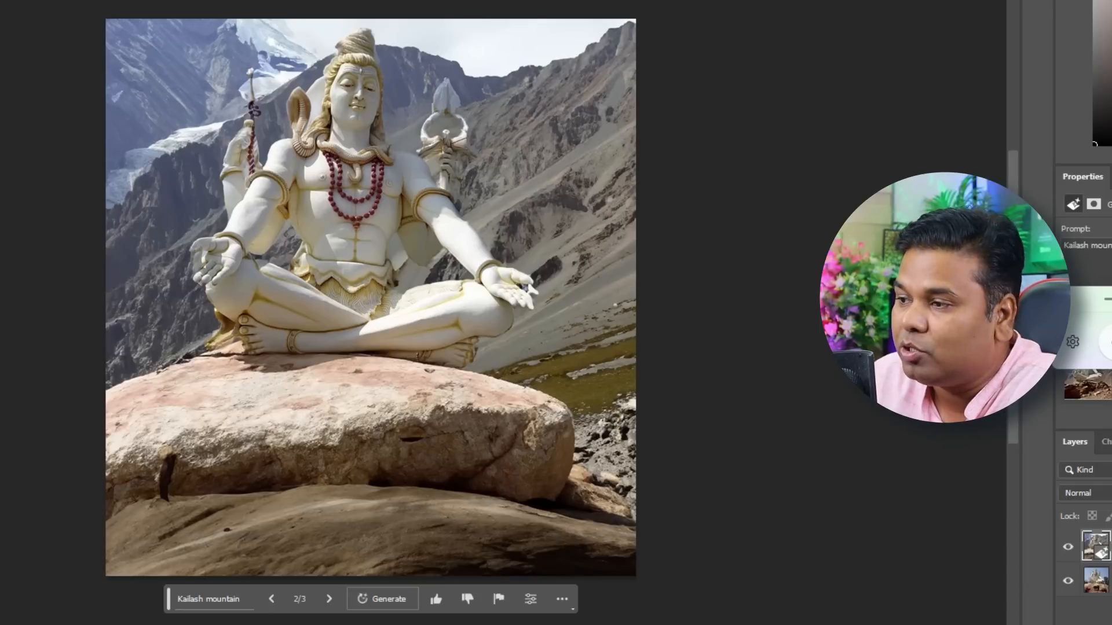
{"action": "left_click", "coordinate": [329, 599]}
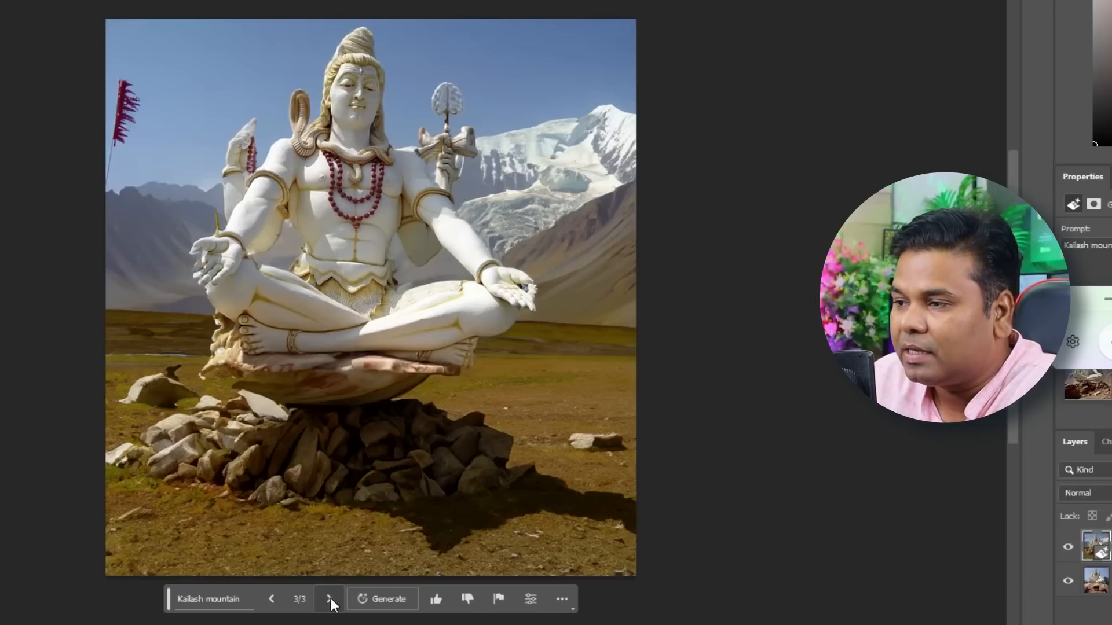
{"action": "left_click", "coordinate": [271, 599]}
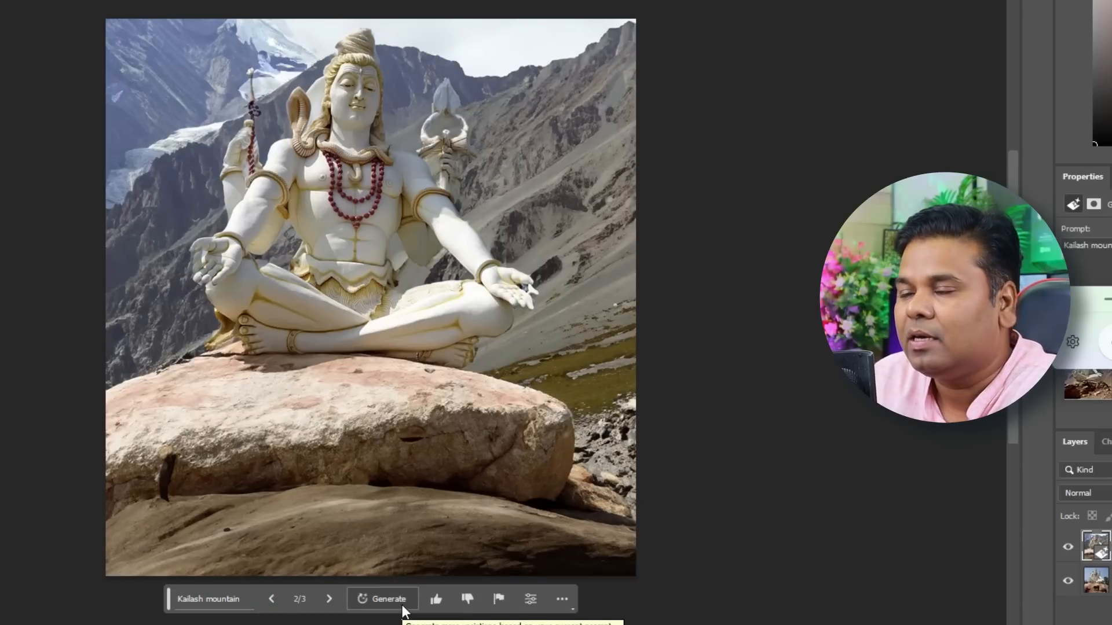
Step: Regenerate the background with the prompt "Kailash mountain With Blue Lake" and choose the third variation
{"action": "left_click", "coordinate": [235, 596]}
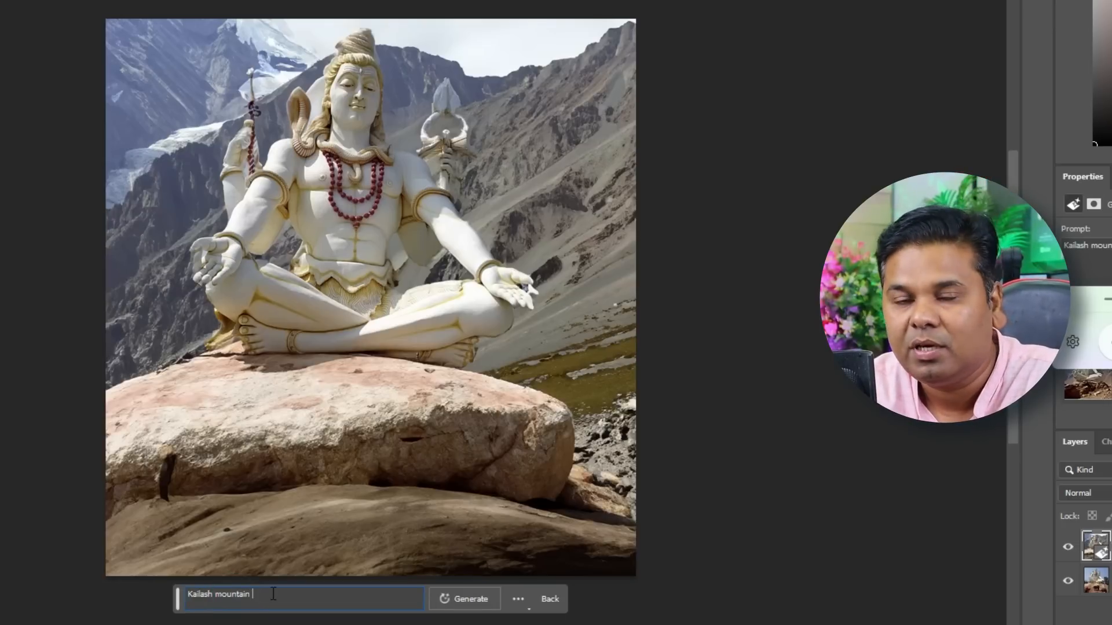
{"action": "type", "text": "With Blue Lake"}
{"action": "left_click", "coordinate": [460, 602]}
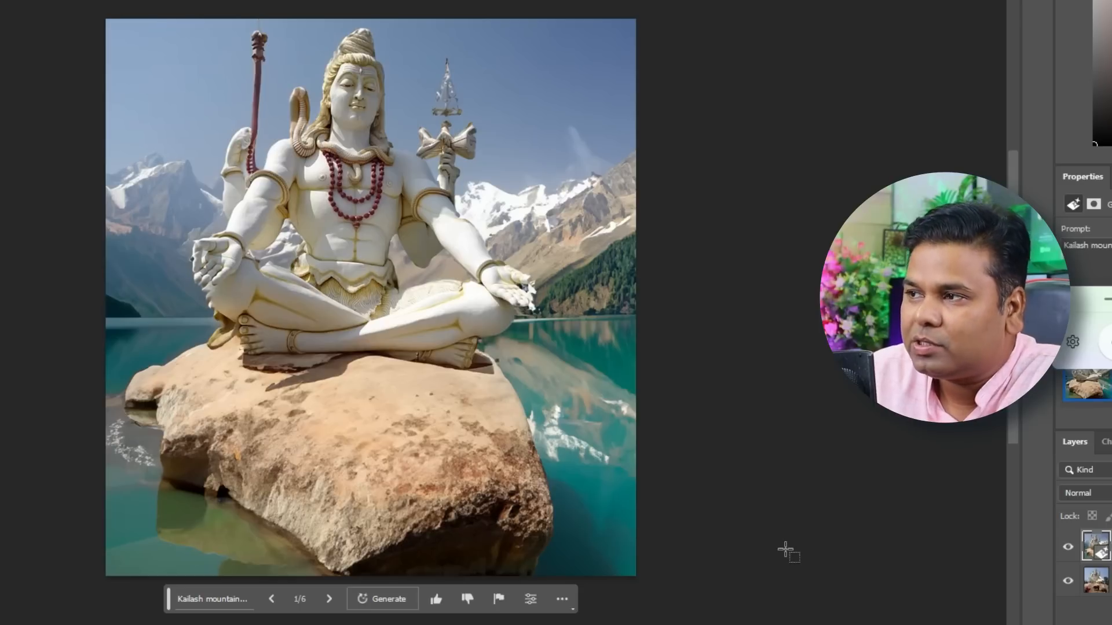
{"action": "left_click", "coordinate": [331, 600]}
{"action": "left_click", "coordinate": [332, 596]}
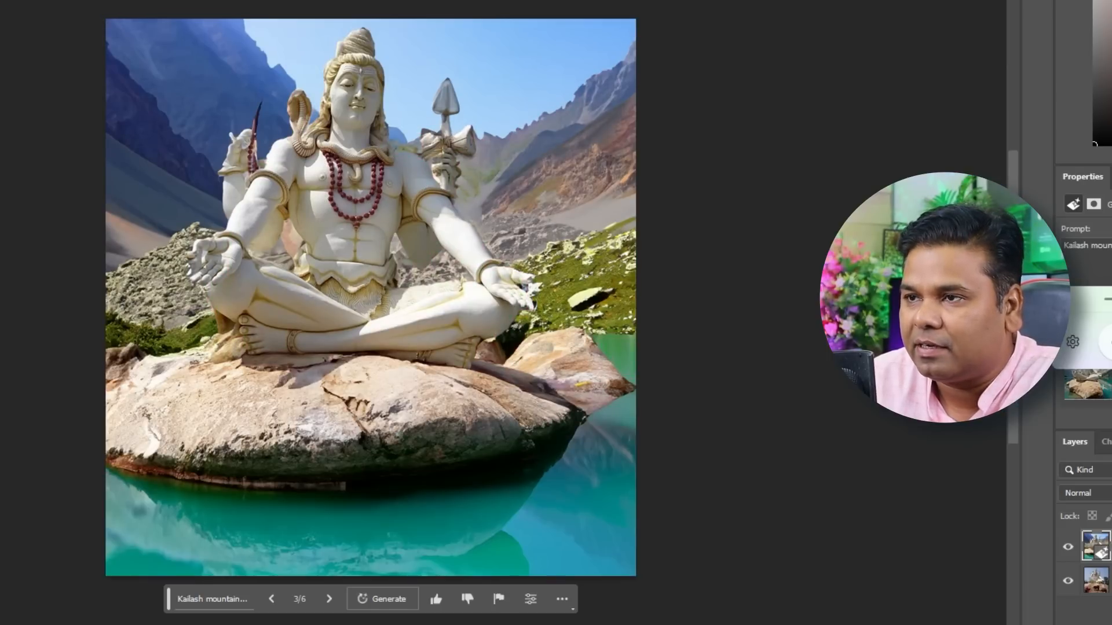
Step: Merge the generated layer into the photo and extend the canvas at the top, right and left to 866 by 735 px
{"action": "key", "text": "ctrl+e"}
{"action": "key", "text": "c"}
{"action": "left_click_drag", "start_coordinate": [371, 20], "coordinate": [380, 2]}
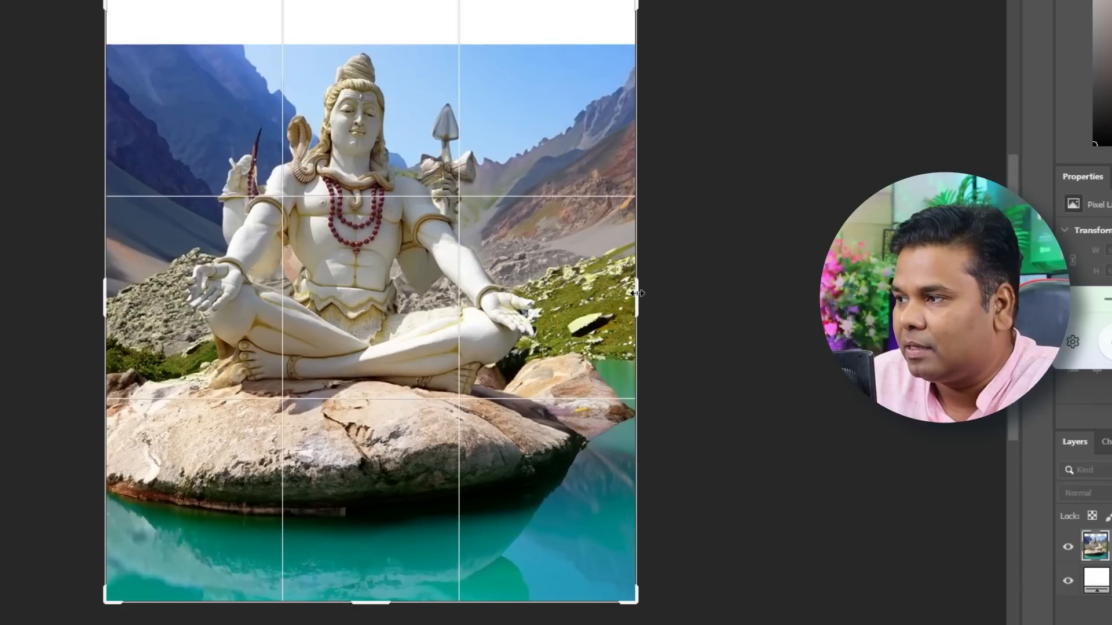
{"action": "left_click_drag", "start_coordinate": [636, 289], "coordinate": [670, 292]}
{"action": "left_click_drag", "start_coordinate": [72, 291], "coordinate": [4, 290]}
{"action": "key", "text": "Return"}
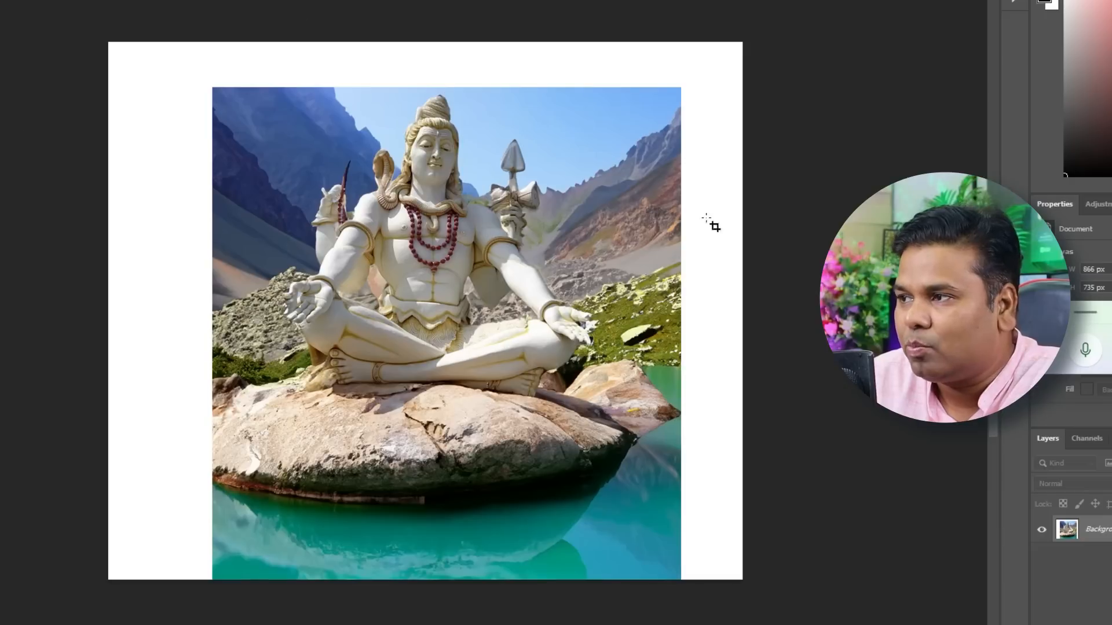
Step: Select the blank strips above and on both sides of the picture as one combined selection, slightly overlapping the image edges
{"action": "key", "text": "m"}
{"action": "left_click_drag", "start_coordinate": [67, 30], "coordinate": [228, 587]}
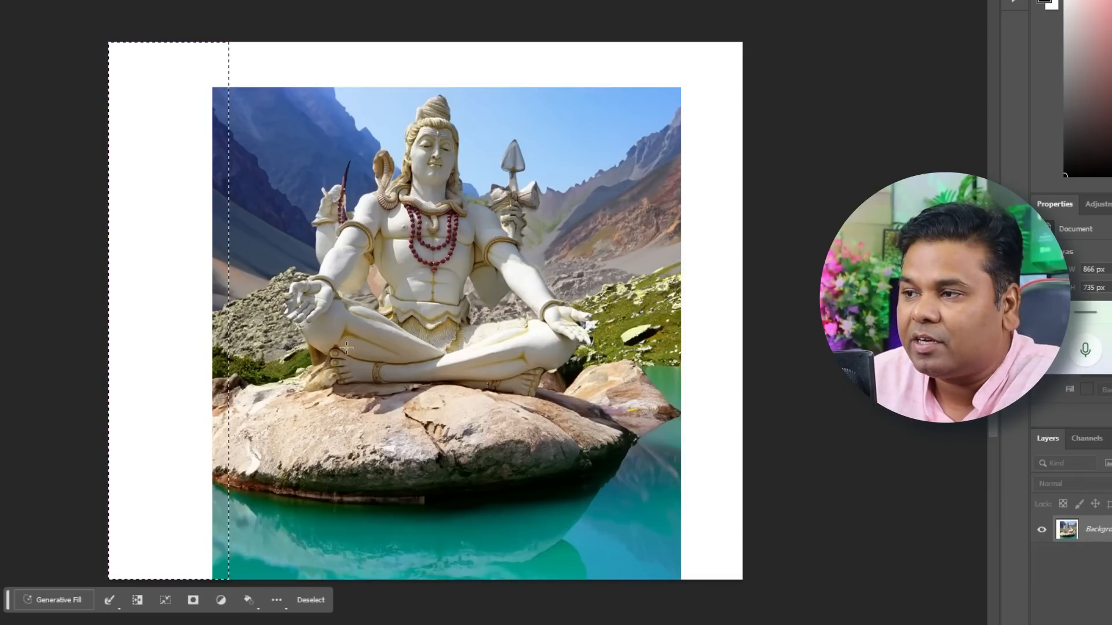
{"action": "left_click_drag", "start_coordinate": [89, 27], "coordinate": [782, 94]}
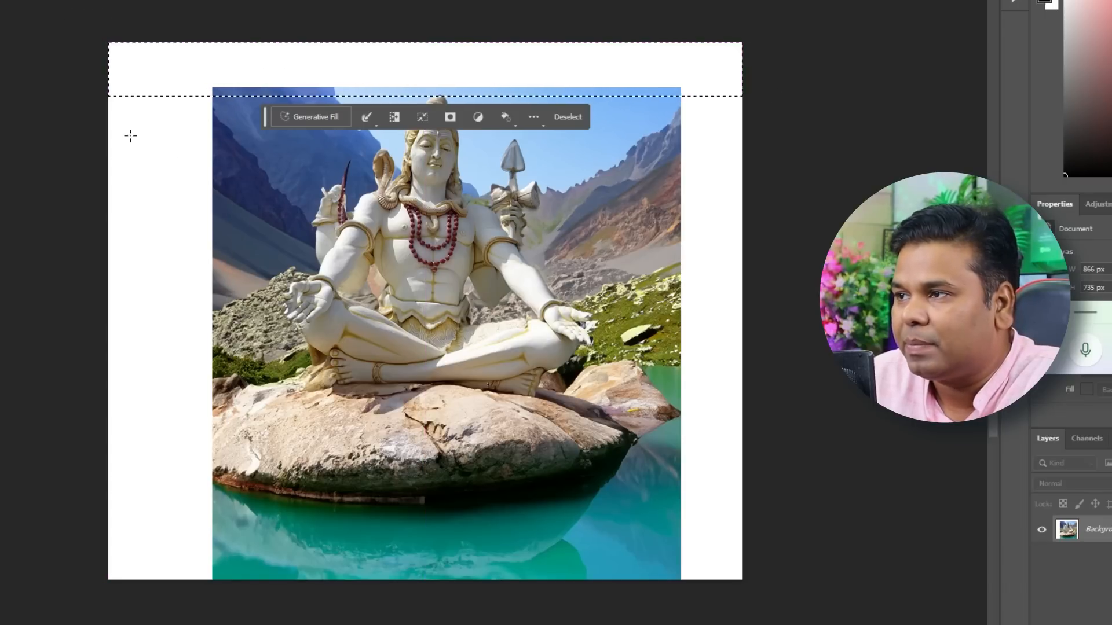
{"action": "left_click_drag", "start_coordinate": [74, 36], "coordinate": [237, 608]}
{"action": "left_click_drag", "start_coordinate": [788, 13], "coordinate": [635, 492]}
{"action": "scroll", "coordinate": [637, 492], "scroll_direction": "up", "scroll_amount": 10}
Step: Run Generative Fill on the selected borders without a prompt and browse the variations, stepping back from the third one
{"action": "left_click", "coordinate": [317, 557]}
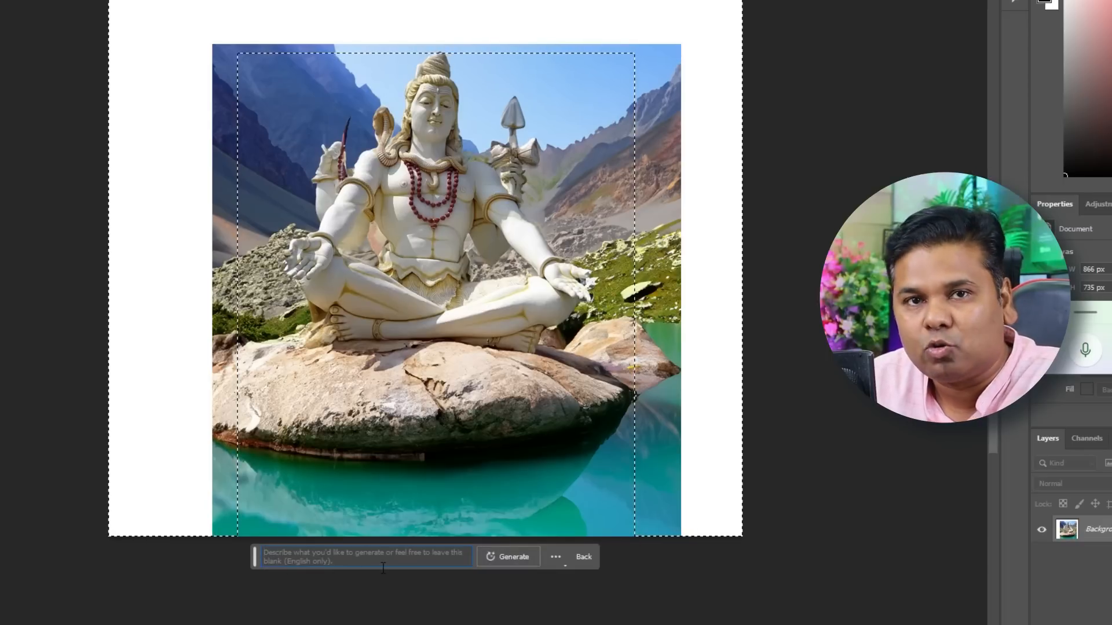
{"action": "left_click", "coordinate": [496, 558]}
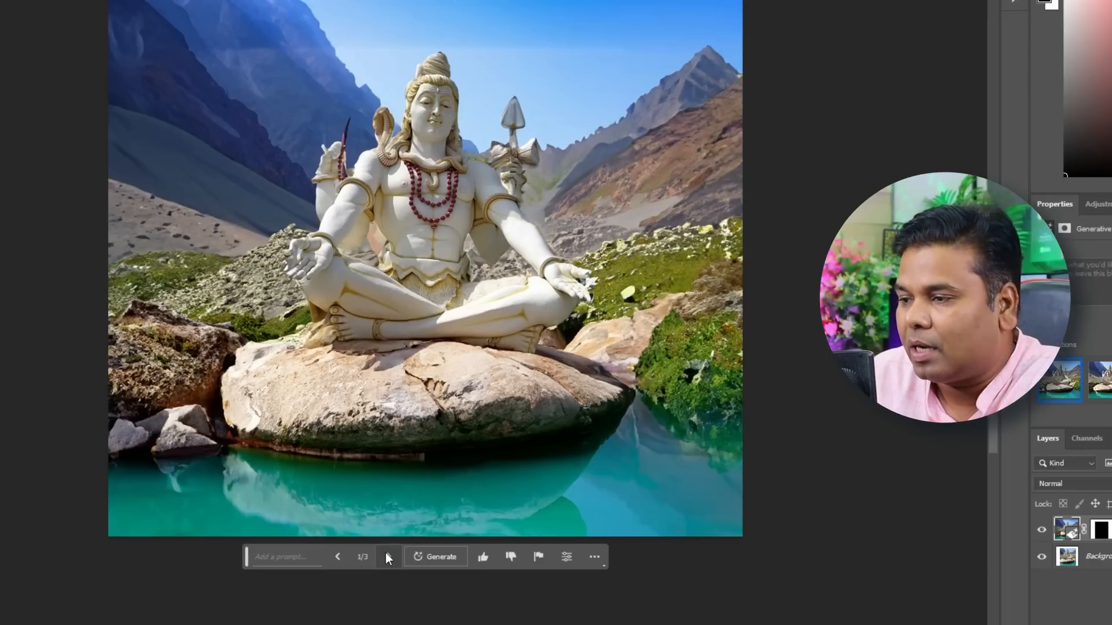
{"action": "left_click", "coordinate": [387, 556]}
{"action": "left_click", "coordinate": [387, 557]}
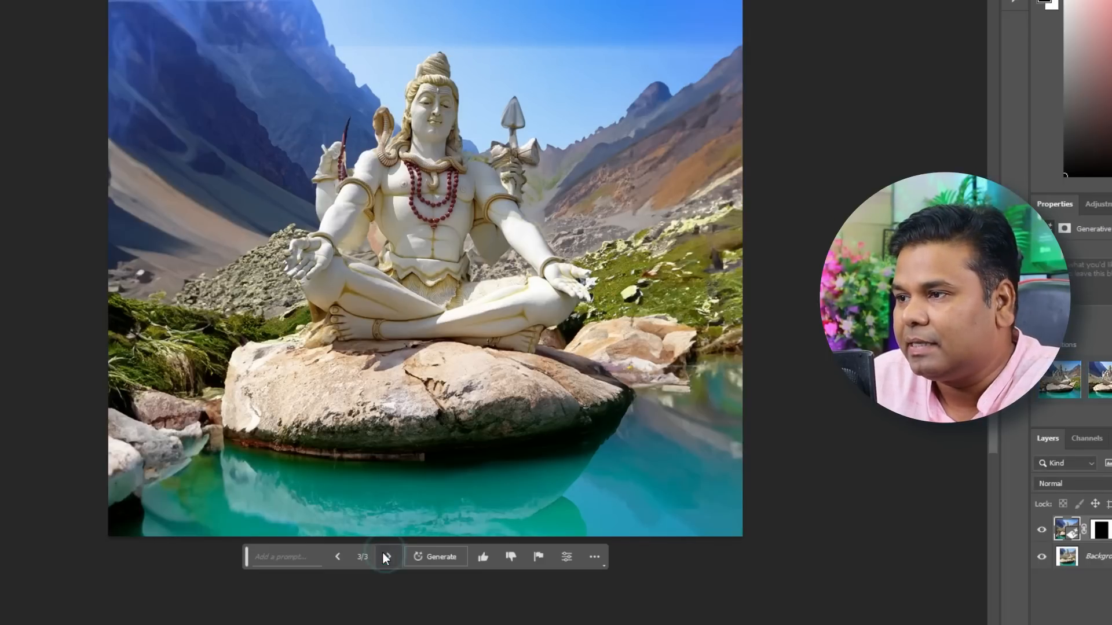
{"action": "left_click", "coordinate": [339, 556]}
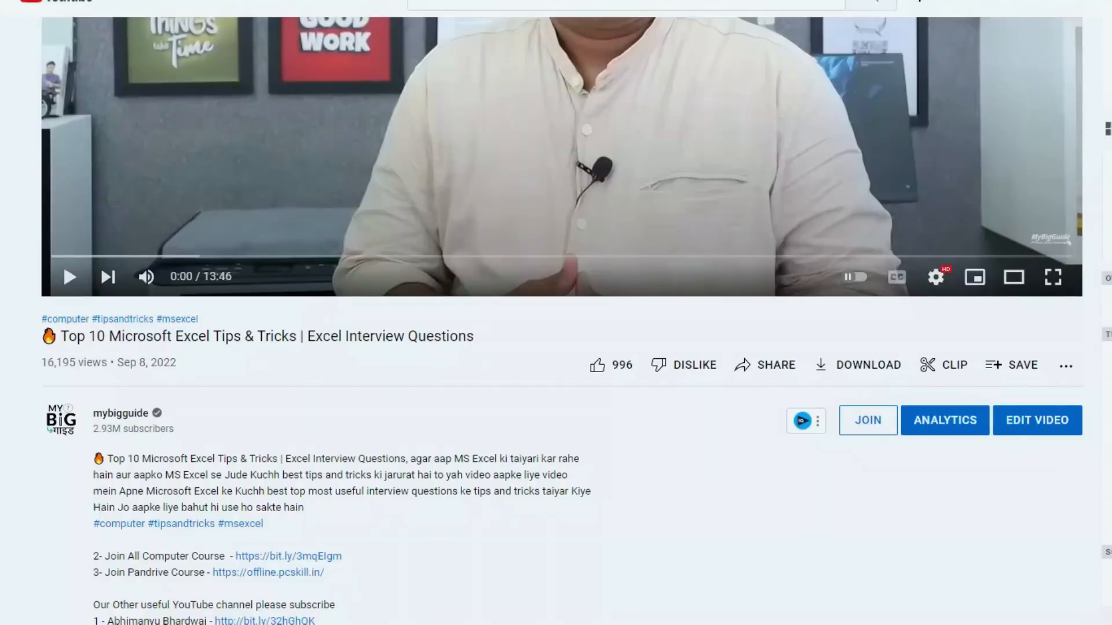
{"action": "scroll", "coordinate": [667, 623], "scroll_direction": "down", "scroll_amount": 7}
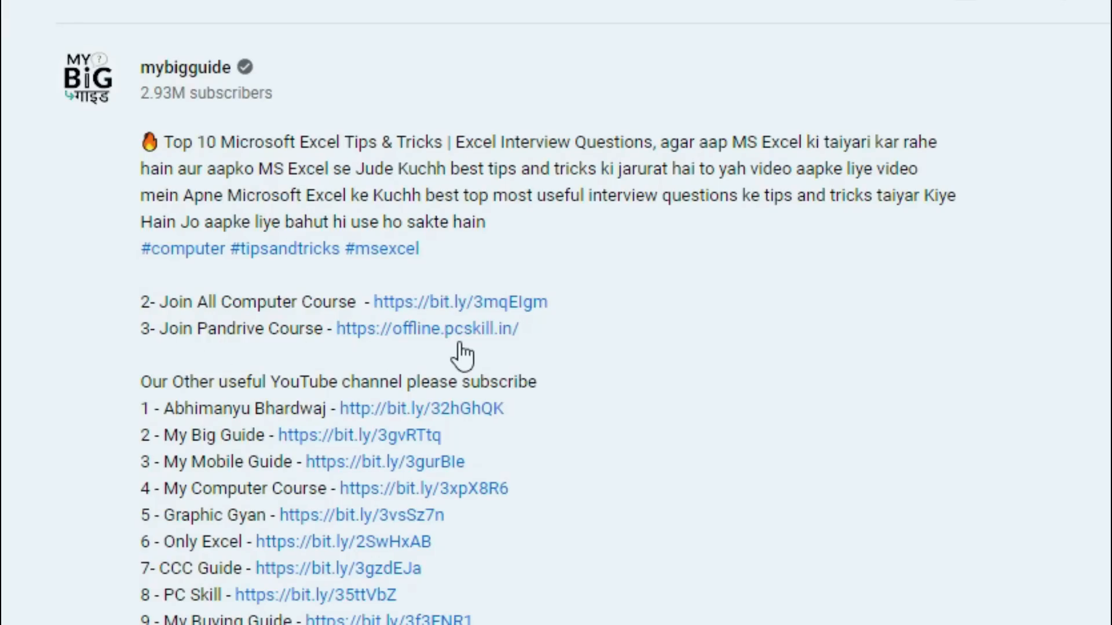
Step: Switch to the browser, open the offline.pcskill.in course store and add the A to Z Computer Mastery Pendrive Course to the cart, opening the cart
{"action": "left_click", "coordinate": [457, 328]}
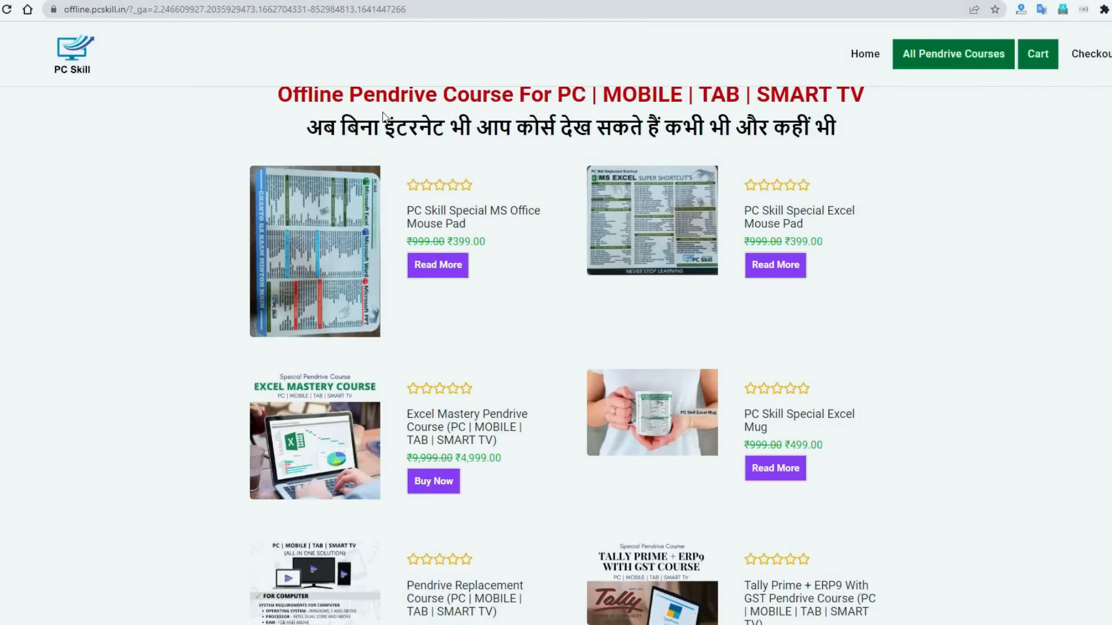
{"action": "scroll", "coordinate": [1037, 309], "scroll_direction": "down", "scroll_amount": 10}
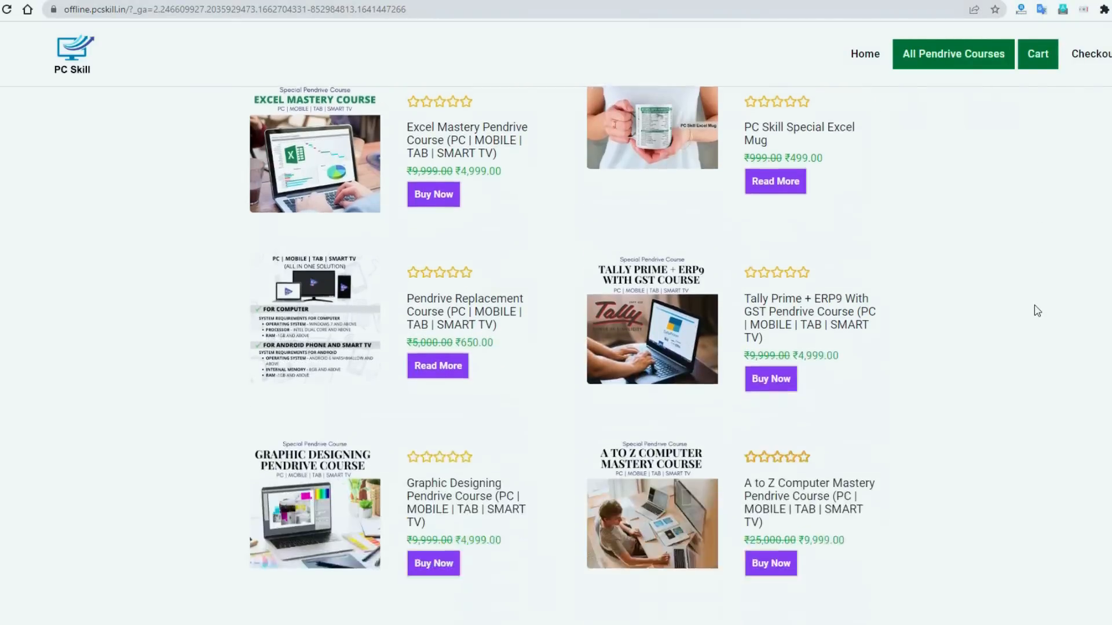
{"action": "scroll", "coordinate": [1040, 311], "scroll_direction": "up", "scroll_amount": 2}
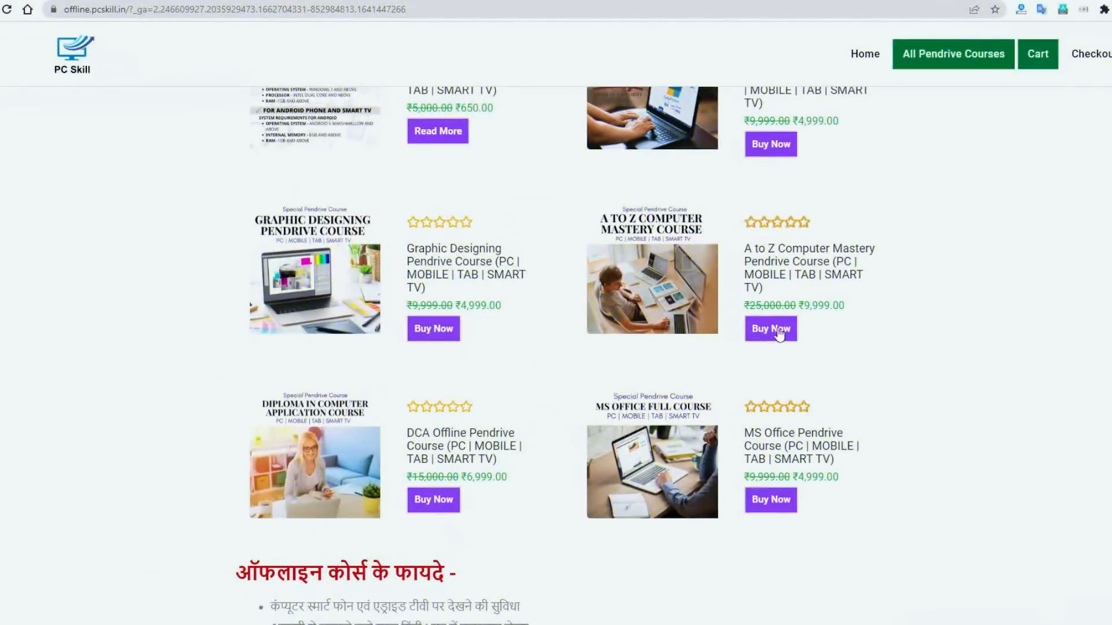
{"action": "left_click", "coordinate": [771, 336]}
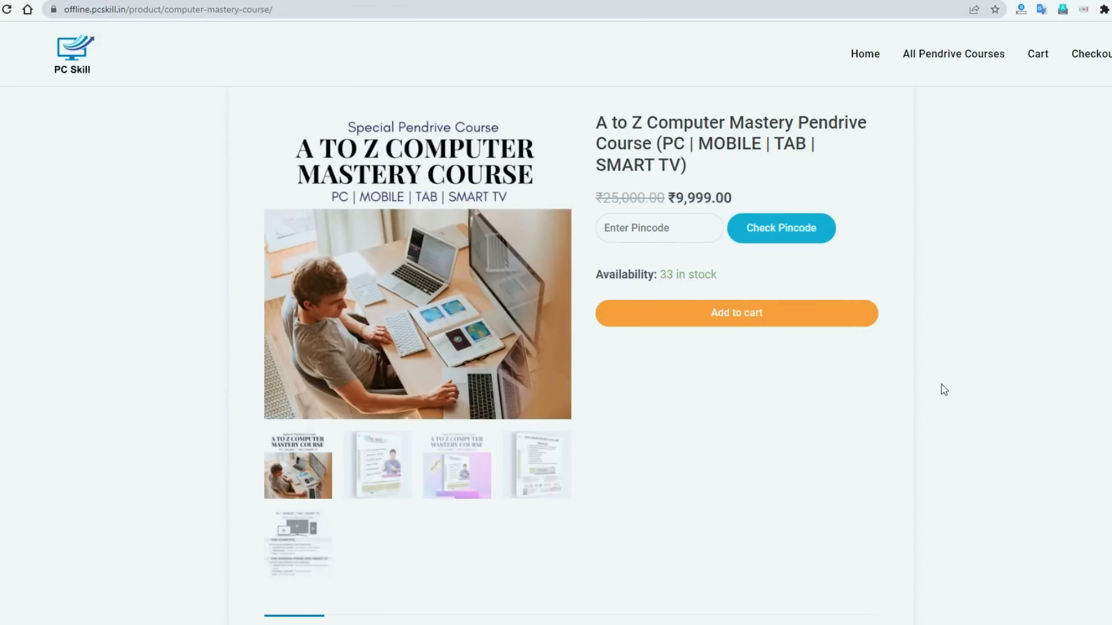
{"action": "left_click", "coordinate": [747, 319]}
{"action": "left_click", "coordinate": [1038, 54]}
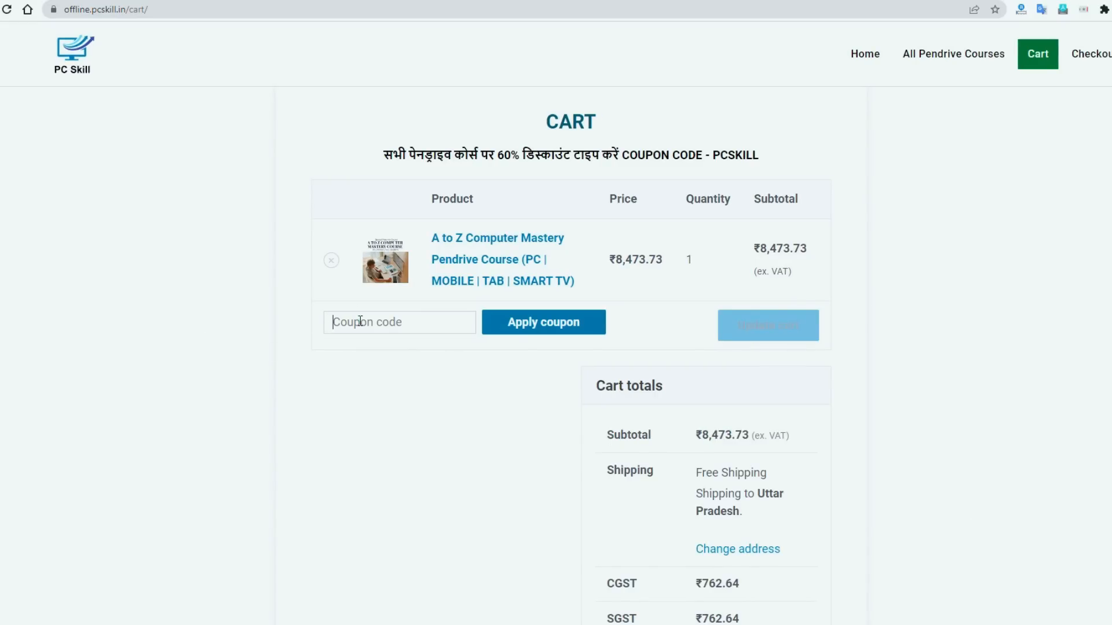
Step: Apply the coupon code 99pc22 to the cart and check the cart totals
{"action": "type", "text": "99"}
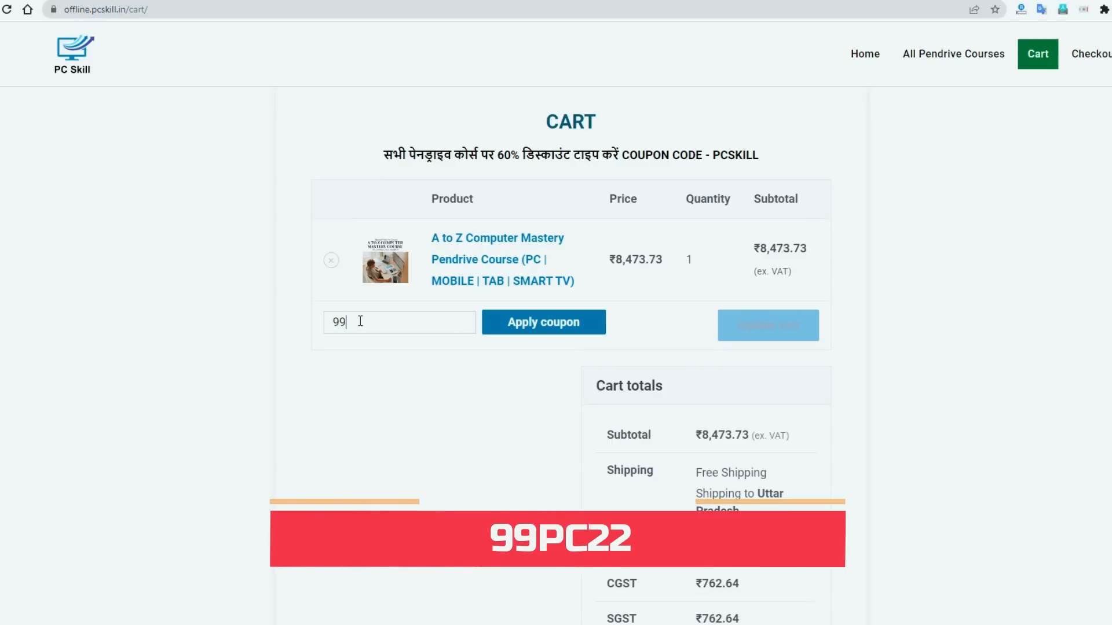
{"action": "type", "text": "pc22"}
{"action": "left_click", "coordinate": [569, 324]}
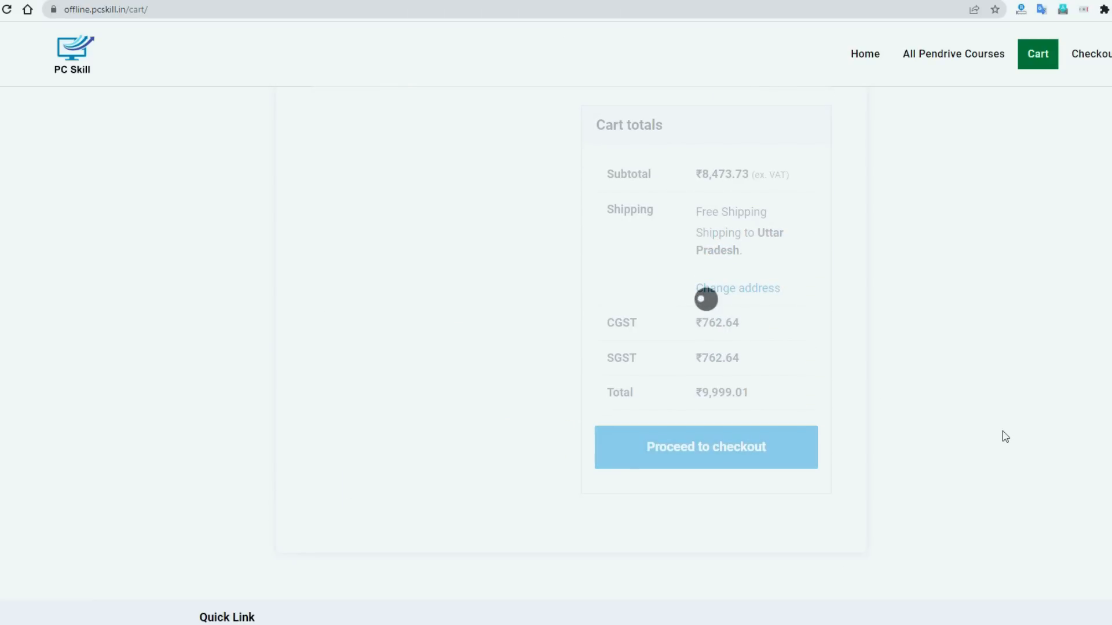
{"action": "scroll", "coordinate": [1010, 438], "scroll_direction": "down", "scroll_amount": 2}
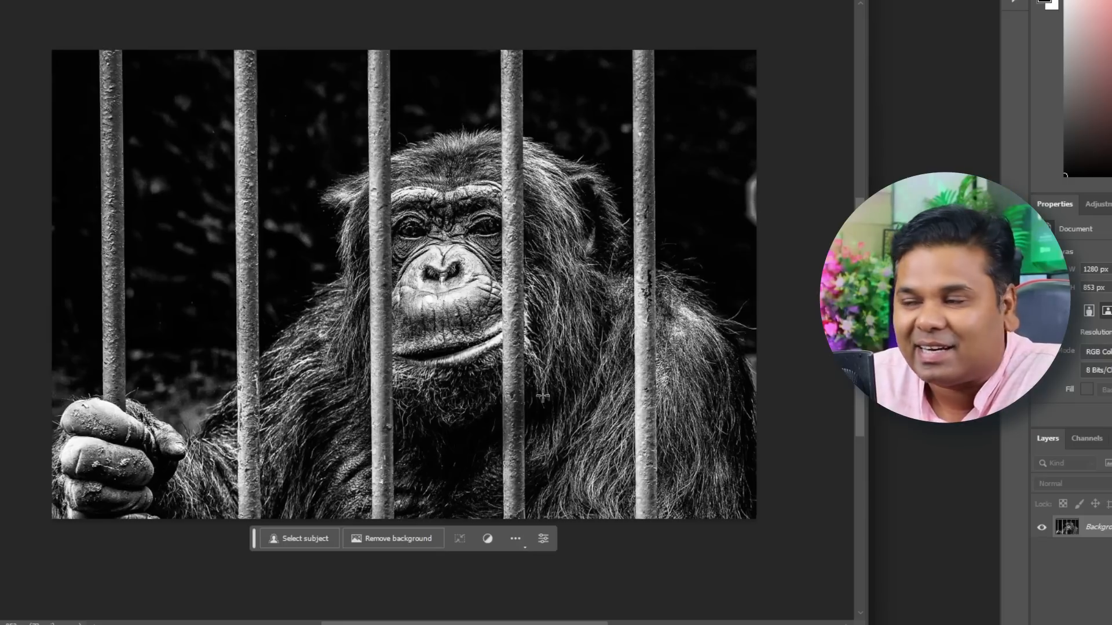
Step: In Photoshop, select all five cage bars in the chimpanzee photo with narrow rectangles as one combined selection, stopping above the hand on the leftmost bar
{"action": "left_click_drag", "start_coordinate": [630, 35], "coordinate": [660, 530]}
{"action": "left_click_drag", "start_coordinate": [495, 43], "coordinate": [528, 524]}
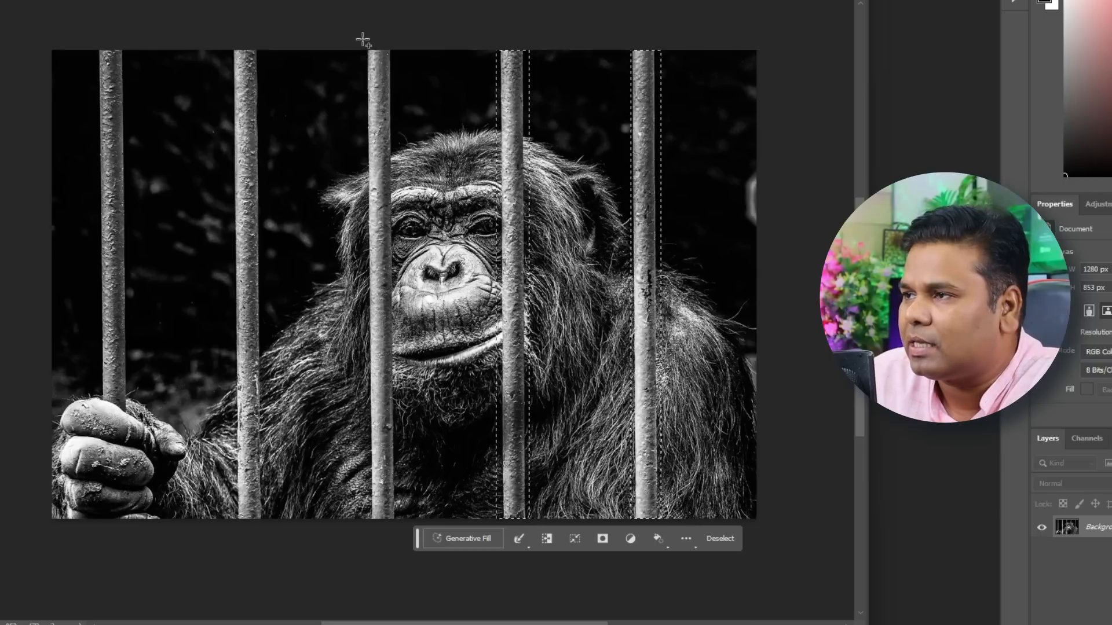
{"action": "left_click_drag", "start_coordinate": [362, 36], "coordinate": [391, 516]}
{"action": "left_click_drag", "start_coordinate": [224, 40], "coordinate": [266, 524]}
{"action": "left_click_drag", "start_coordinate": [95, 49], "coordinate": [136, 418]}
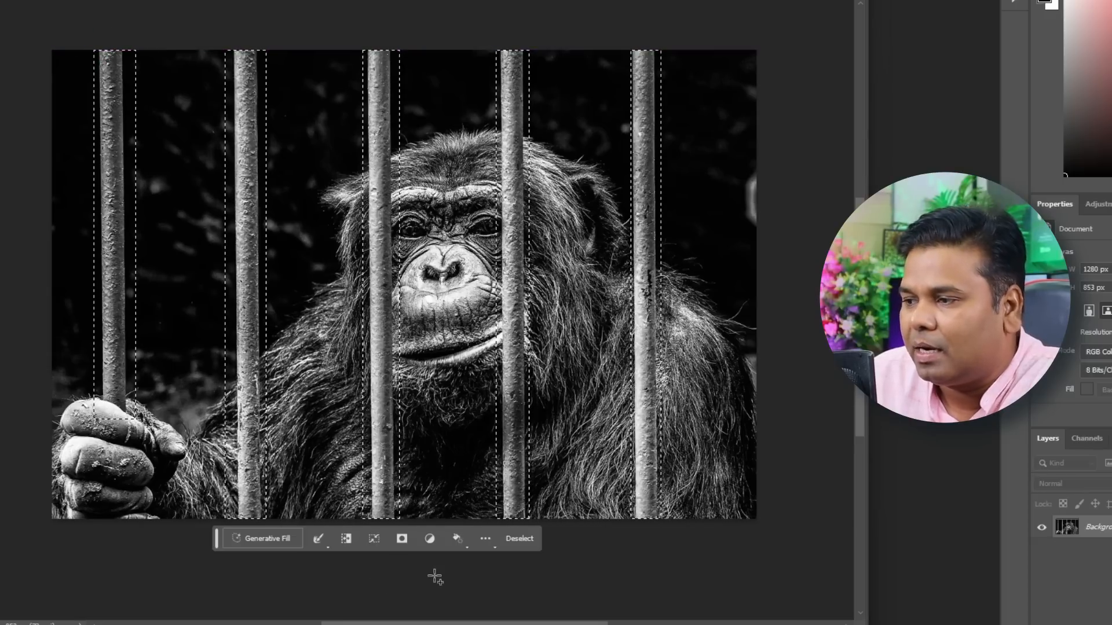
Step: Remove the selected cage bars using Generative Fill without a prompt and merge the generated layer into the photo
{"action": "left_click", "coordinate": [265, 543]}
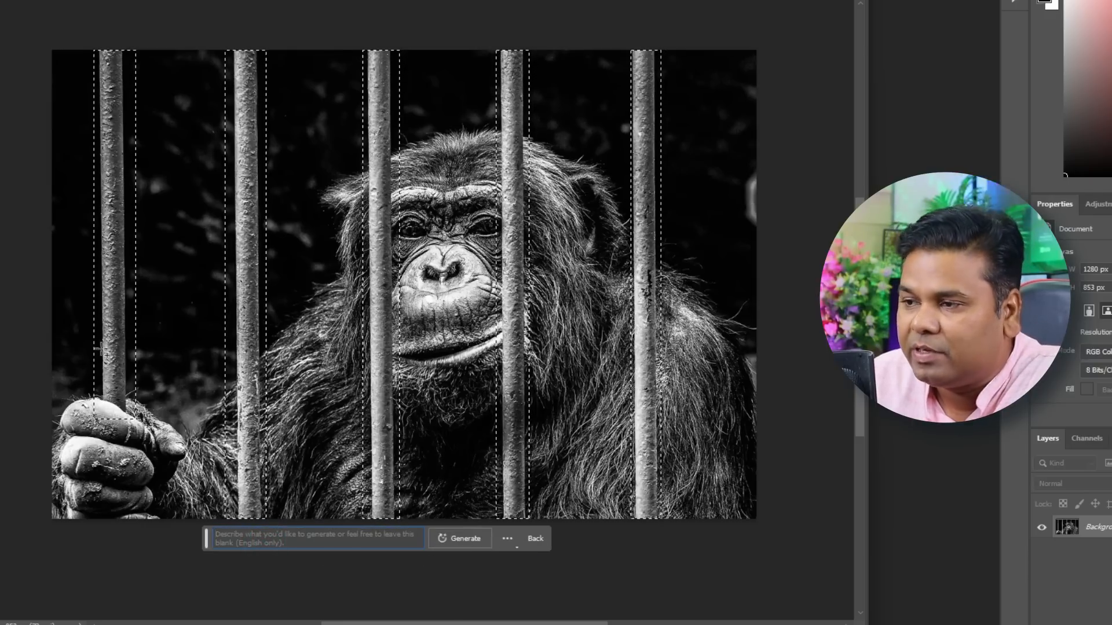
{"action": "left_click", "coordinate": [456, 539]}
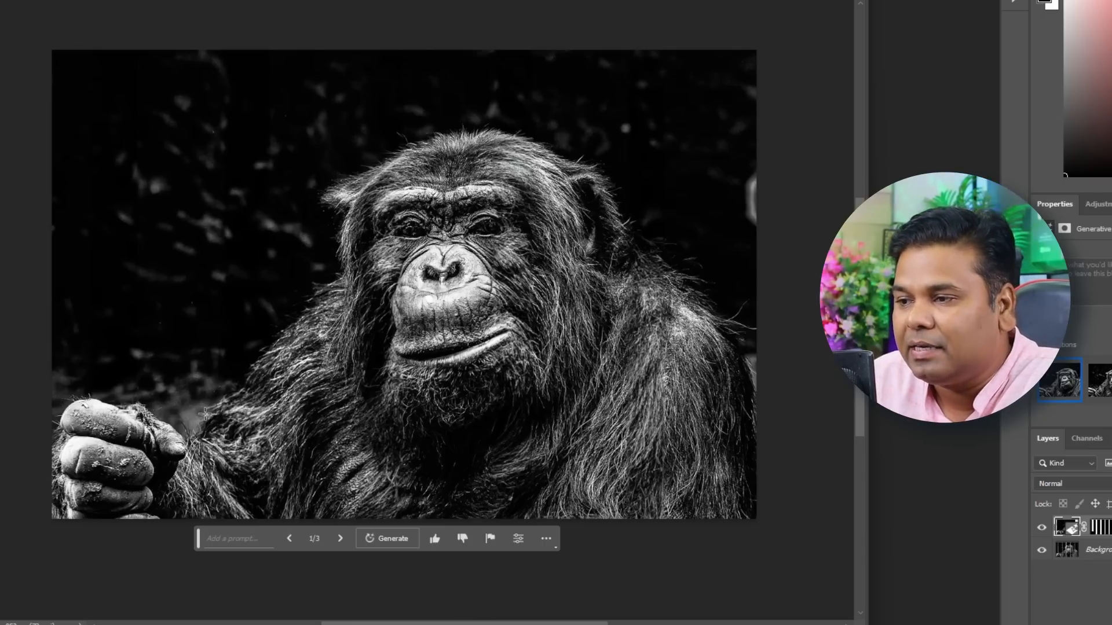
{"action": "key", "text": "ctrl+e"}
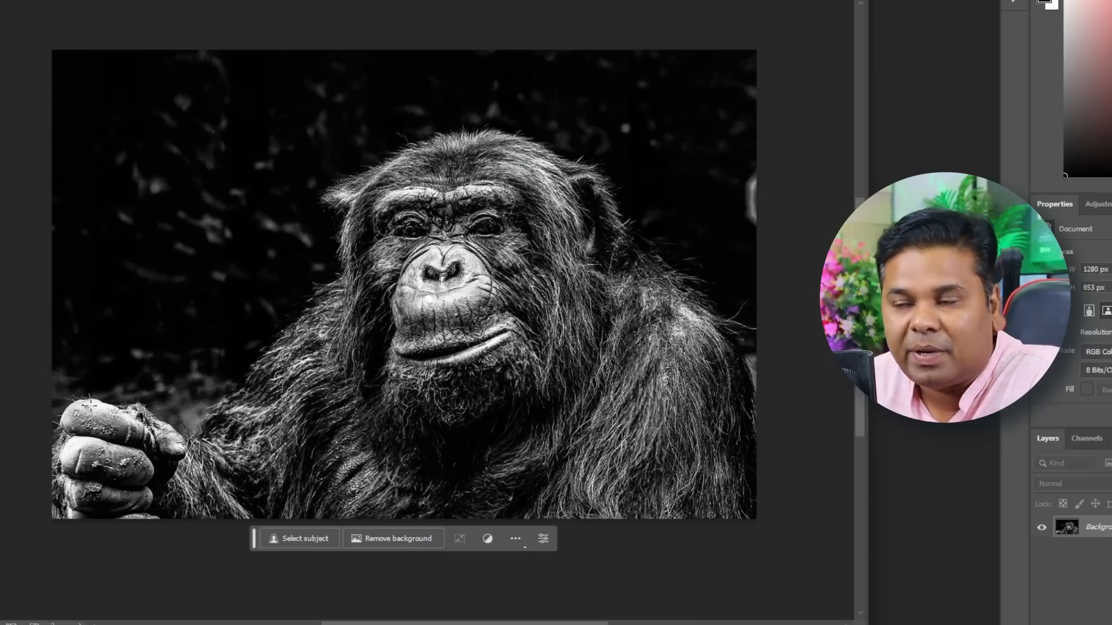
Step: Select a tall rectangle over and above the chimpanzee's raised fist and generate a banana there with Generative Fill
{"action": "left_click_drag", "start_coordinate": [71, 239], "coordinate": [185, 462]}
{"action": "left_click", "coordinate": [30, 478]}
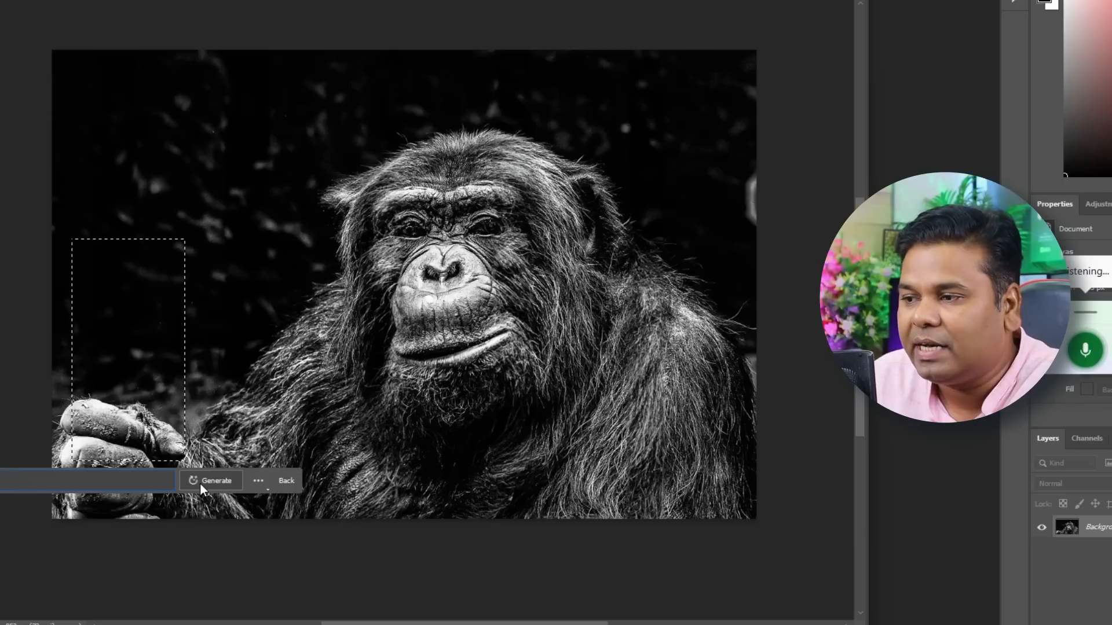
{"action": "left_click", "coordinate": [200, 482]}
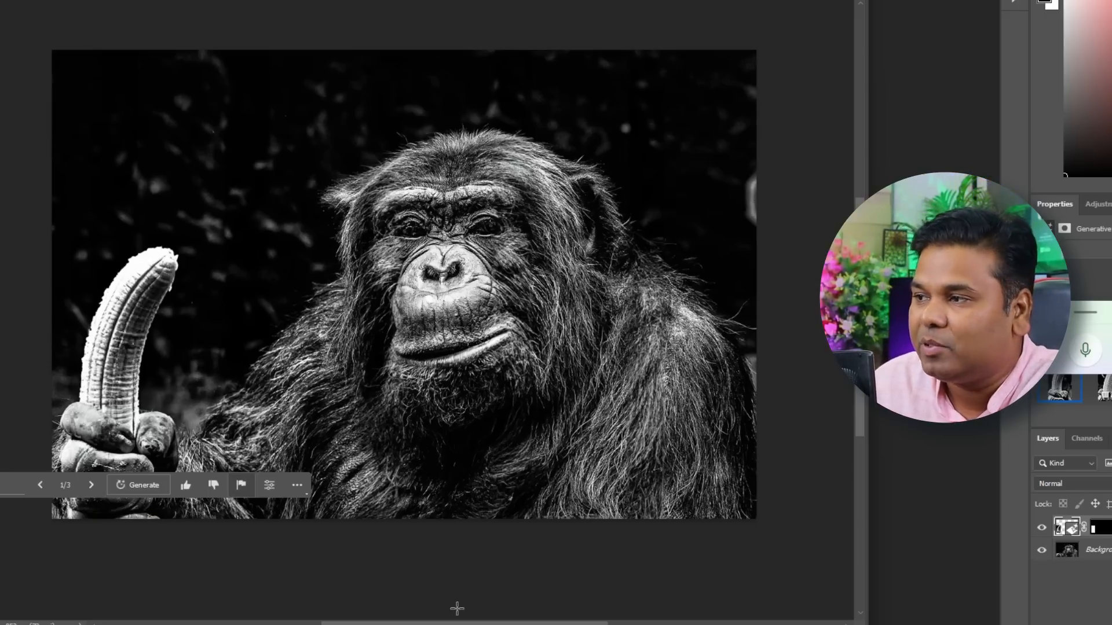
Step: Compare the three generated banana variations by stepping forward and back through them
{"action": "left_click", "coordinate": [93, 486]}
{"action": "left_click", "coordinate": [93, 485]}
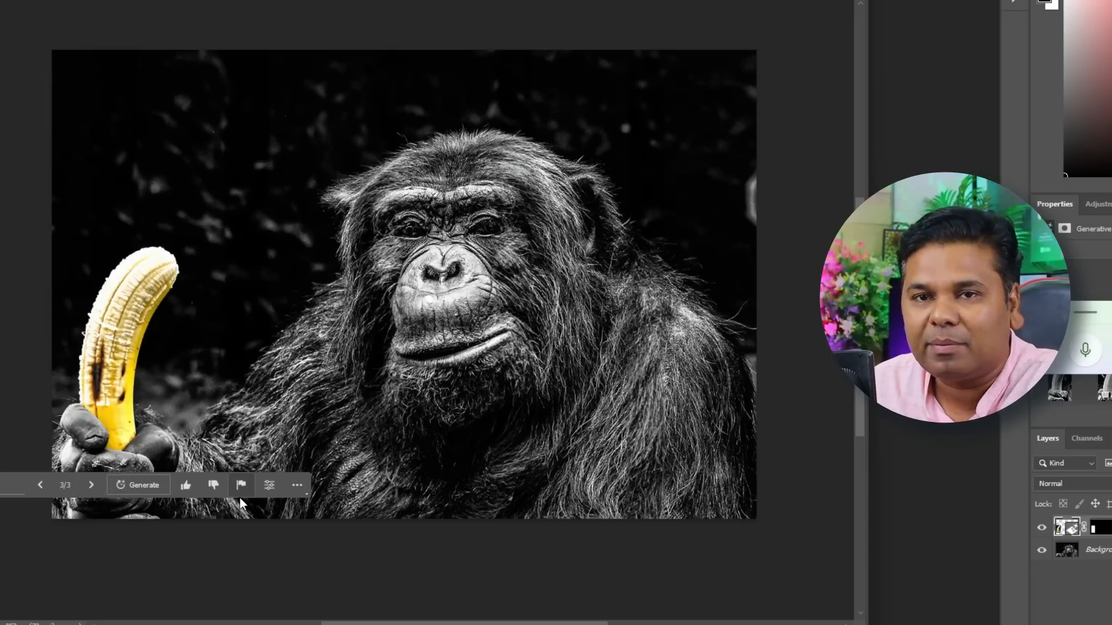
{"action": "left_click", "coordinate": [40, 485]}
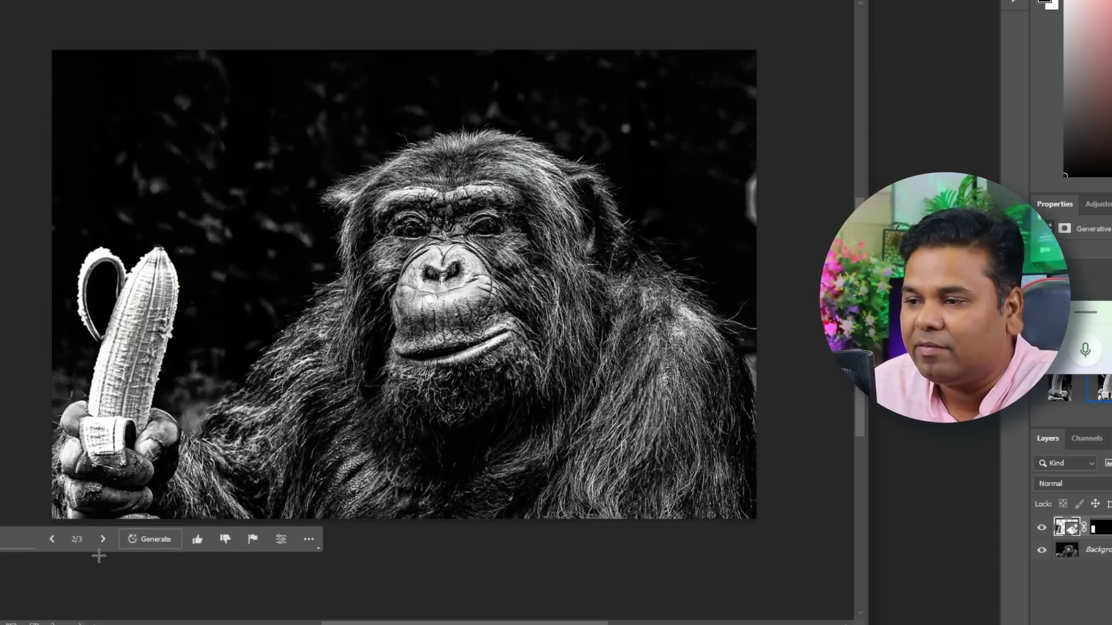
{"action": "left_click", "coordinate": [53, 538]}
{"action": "left_click", "coordinate": [110, 539]}
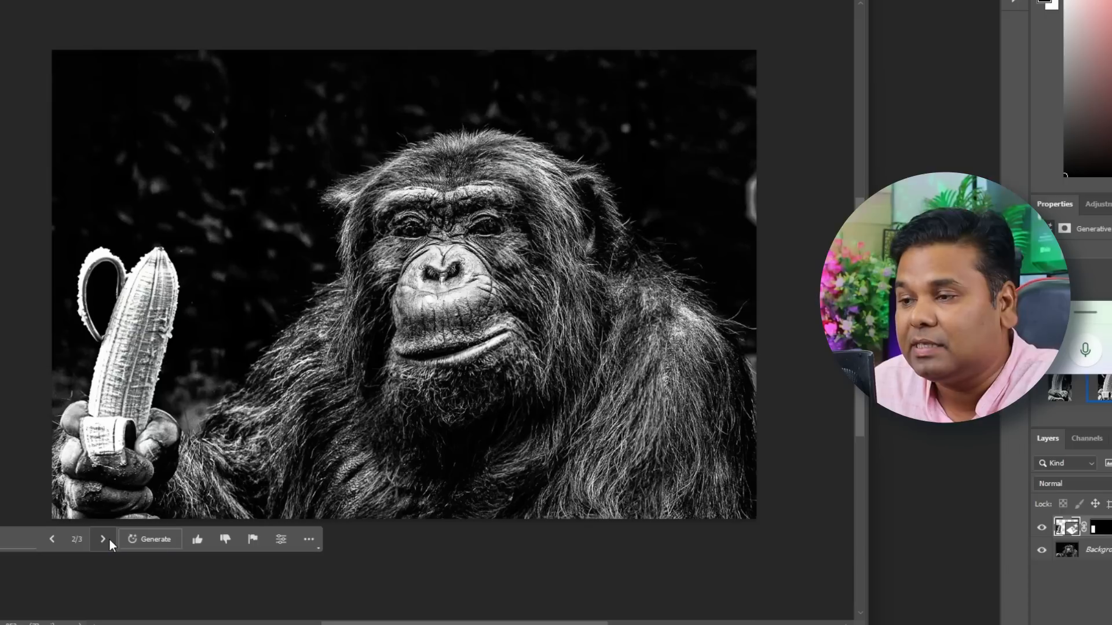
{"action": "left_click", "coordinate": [104, 539]}
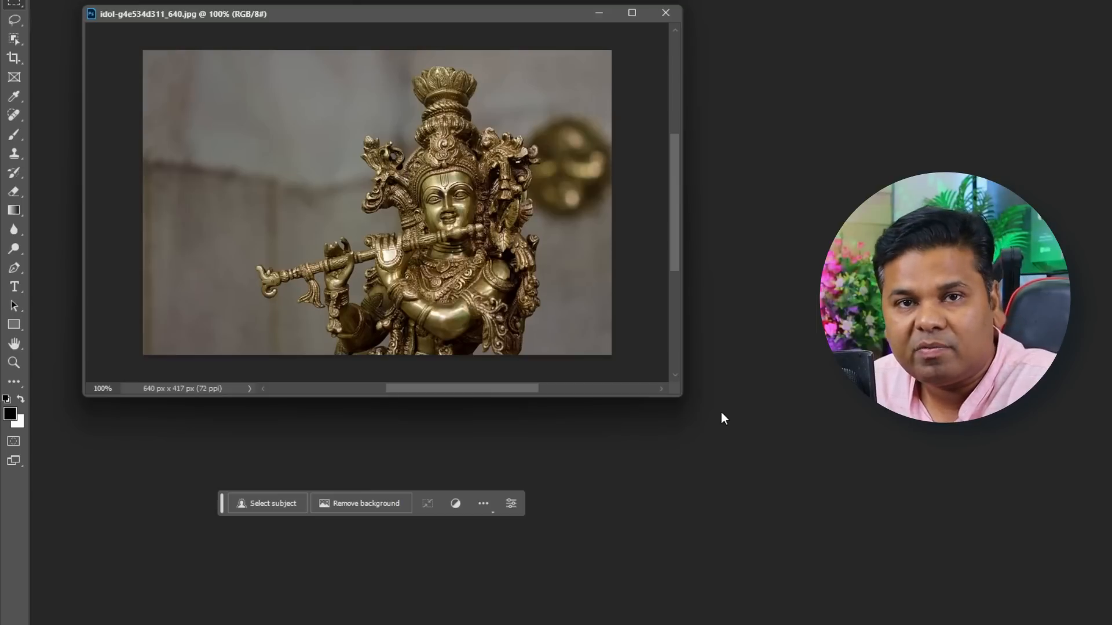
Step: Enlarge the idol photo's document window, move the contextual task bar aside and extend the canvas downward to 640 by 977 px
{"action": "left_click_drag", "start_coordinate": [672, 396], "coordinate": [673, 624]}
{"action": "left_click_drag", "start_coordinate": [223, 512], "coordinate": [714, 396]}
{"action": "left_click_drag", "start_coordinate": [678, 216], "coordinate": [521, 350]}
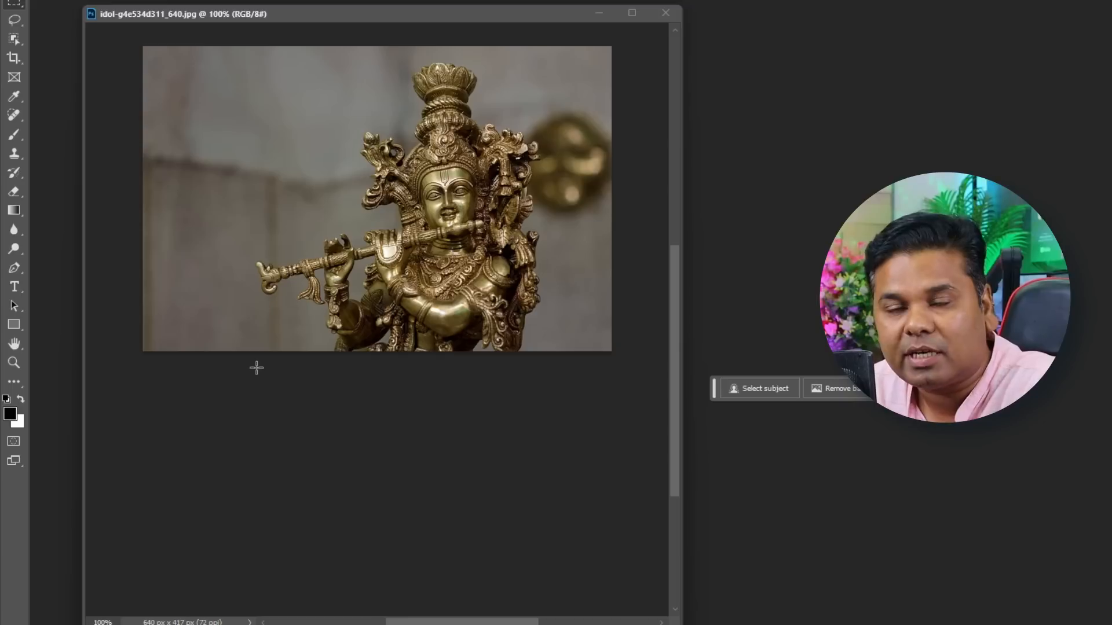
{"action": "left_click", "coordinate": [16, 58]}
{"action": "left_click_drag", "start_coordinate": [376, 352], "coordinate": [373, 557]}
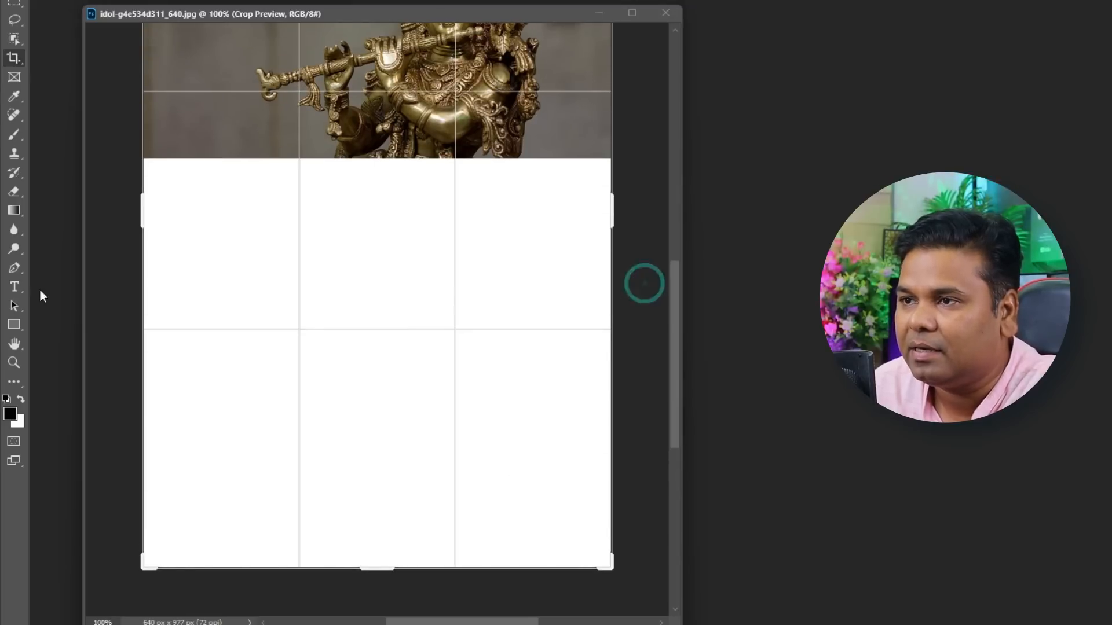
Step: Select the blank area below the idol, slightly overlapping the image edge, and fill it using Generative Fill with the prompt "Shri krishna"
{"action": "left_click", "coordinate": [14, 6]}
{"action": "left_click_drag", "start_coordinate": [124, 151], "coordinate": [616, 597]}
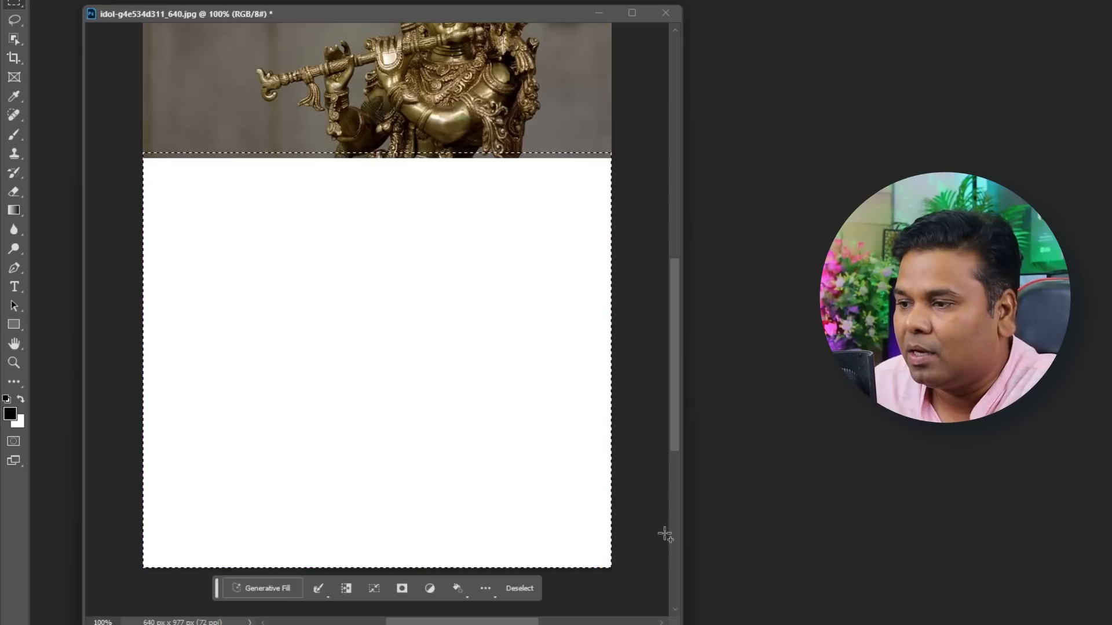
{"action": "left_click", "coordinate": [268, 591]}
{"action": "left_click", "coordinate": [272, 592]}
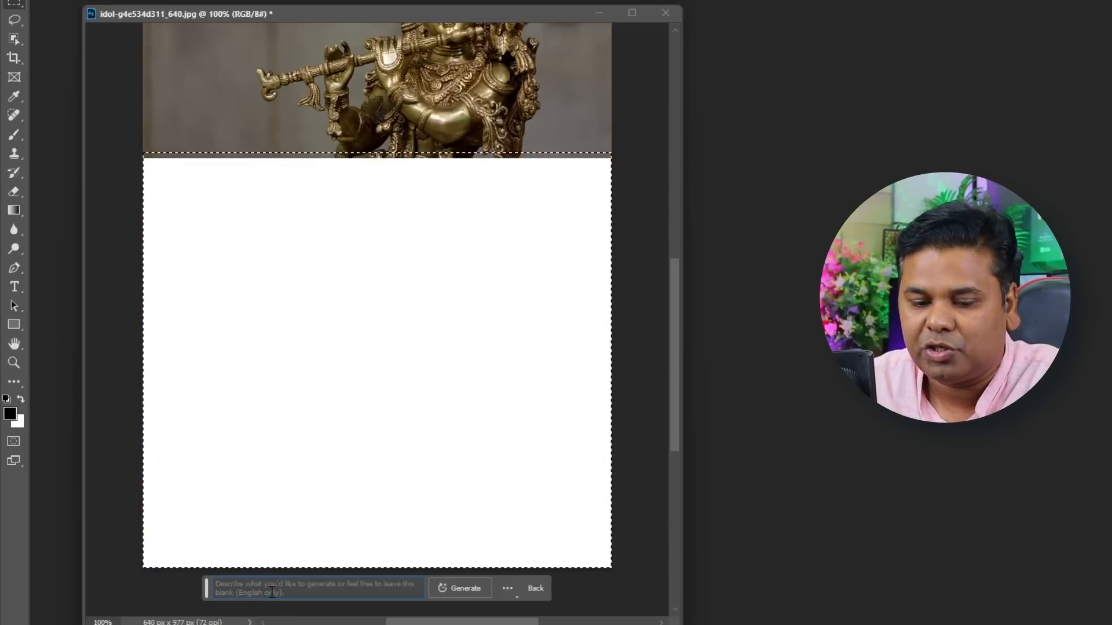
{"action": "type", "text": "shrk irishna"}
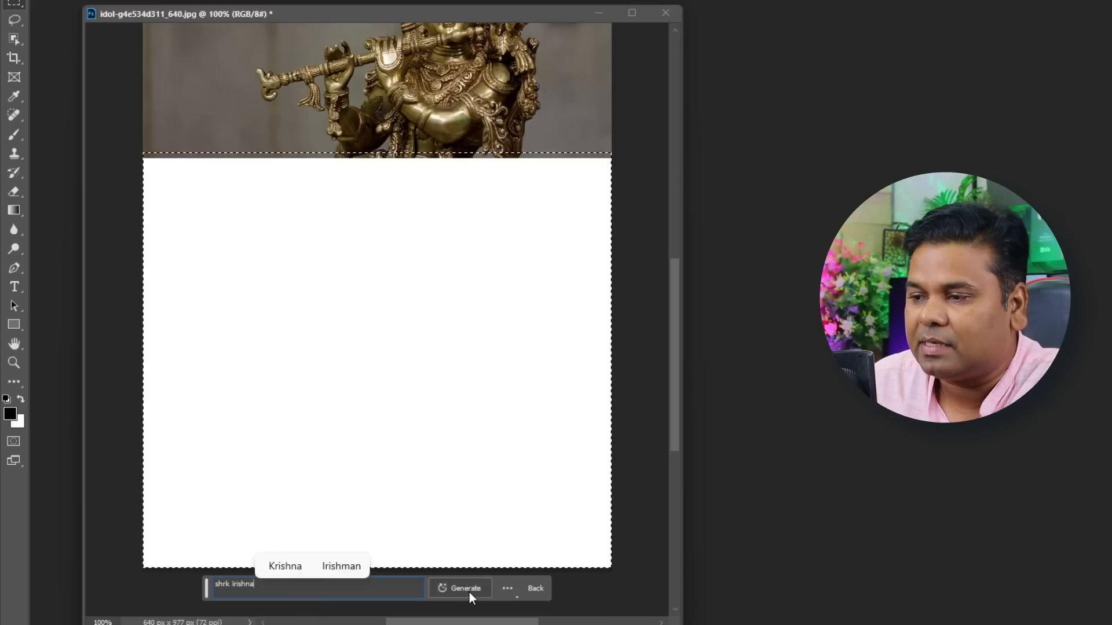
{"action": "left_click", "coordinate": [469, 593]}
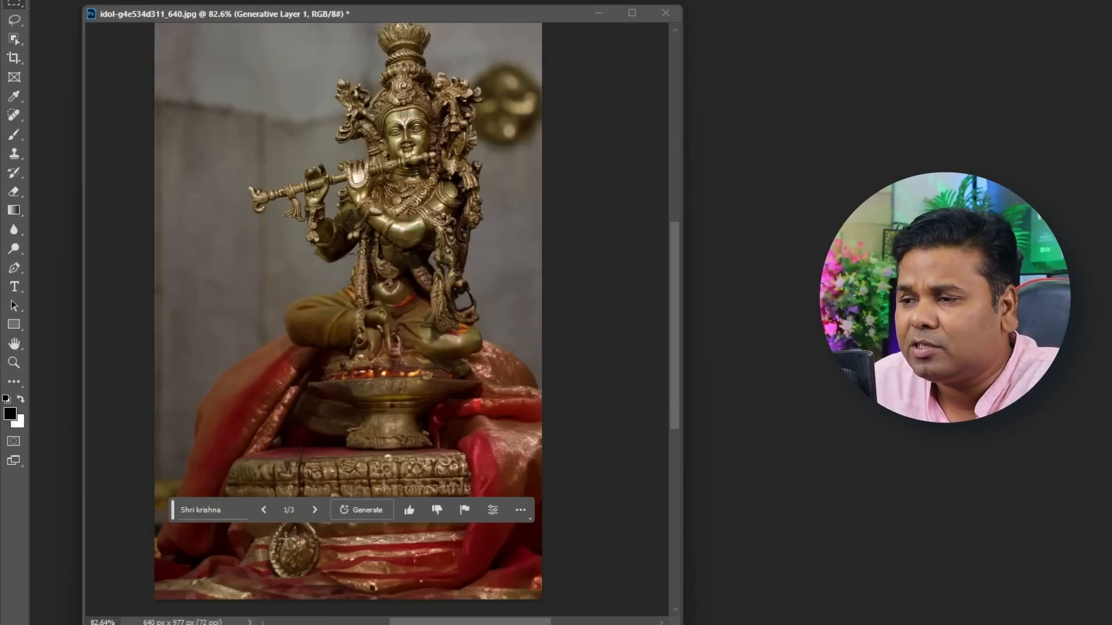
Step: Review the three generated Krishna idol variations, return to the first one and minimize the document window
{"action": "left_click", "coordinate": [316, 510]}
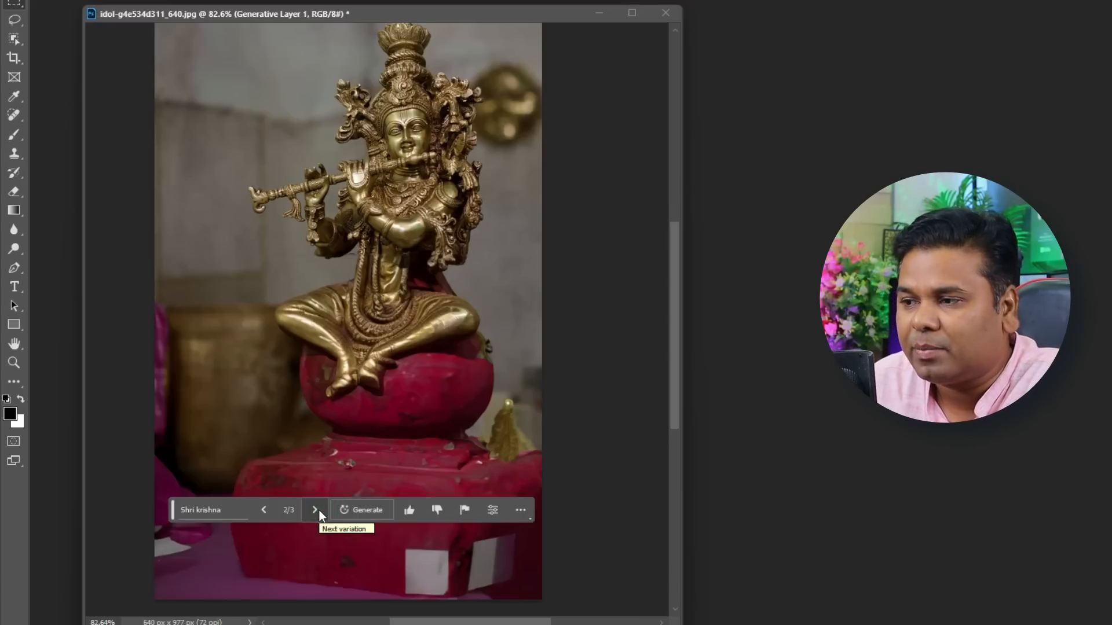
{"action": "left_click", "coordinate": [316, 510]}
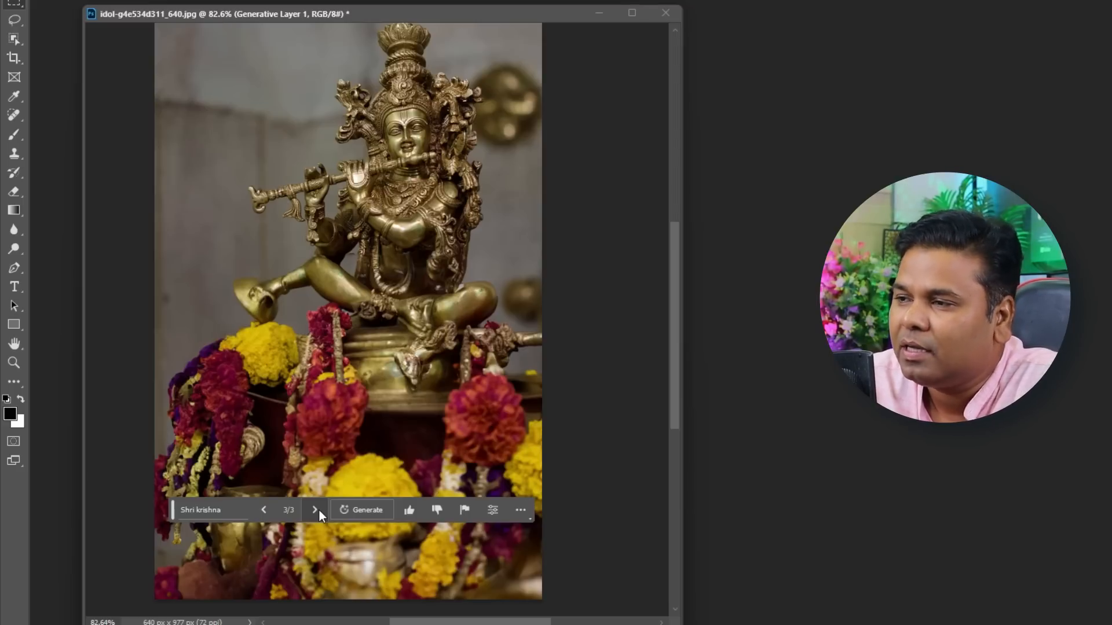
{"action": "left_click", "coordinate": [263, 508]}
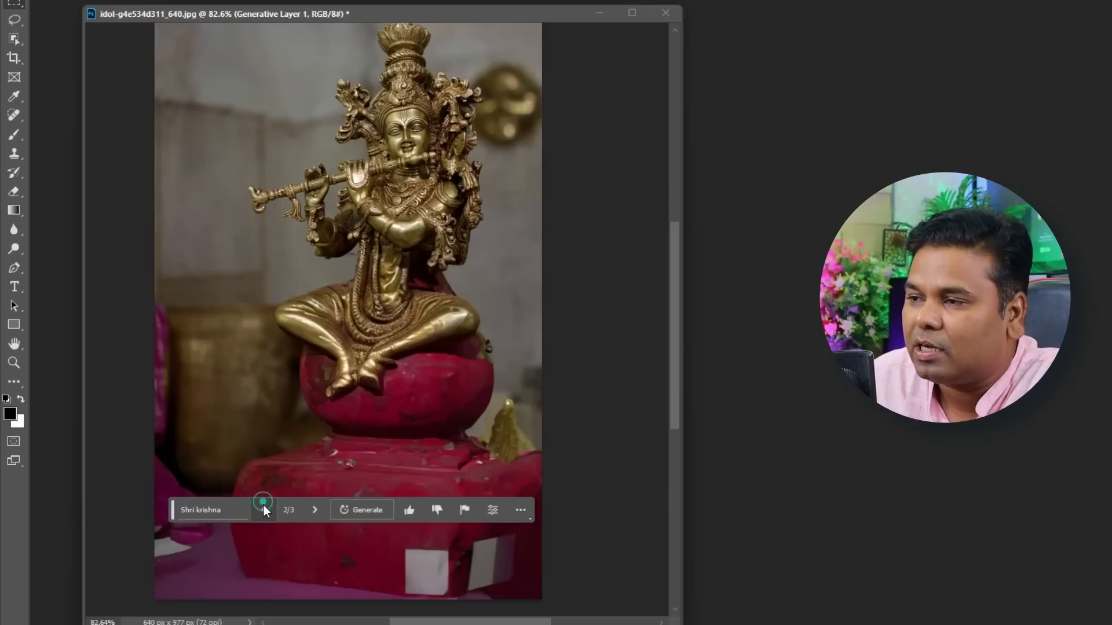
{"action": "left_click", "coordinate": [263, 508]}
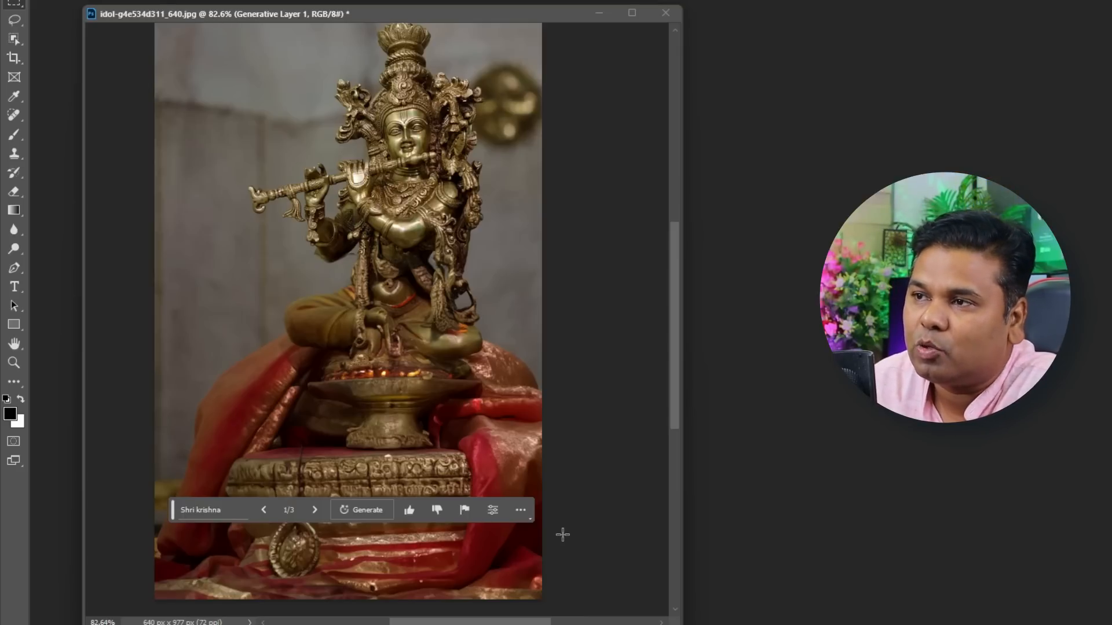
{"action": "left_click", "coordinate": [592, 13]}
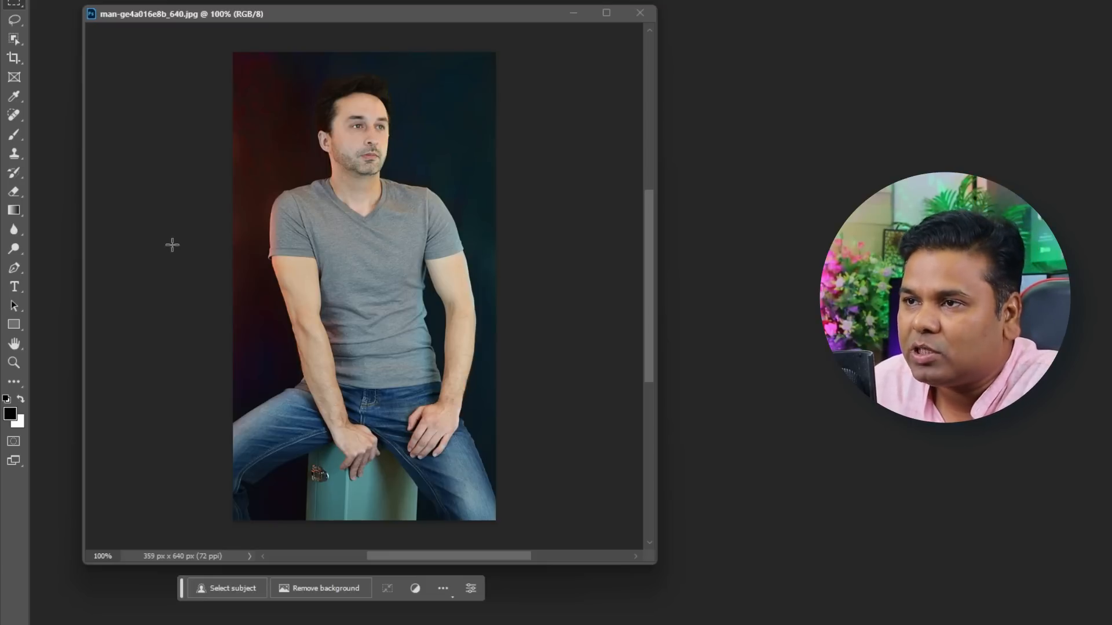
Step: Draw a freehand Lasso selection around the seated man's T-shirt and arms, from the neckline down to the wrists and waist
{"action": "right_click", "coordinate": [16, 23]}
{"action": "left_click", "coordinate": [105, 22]}
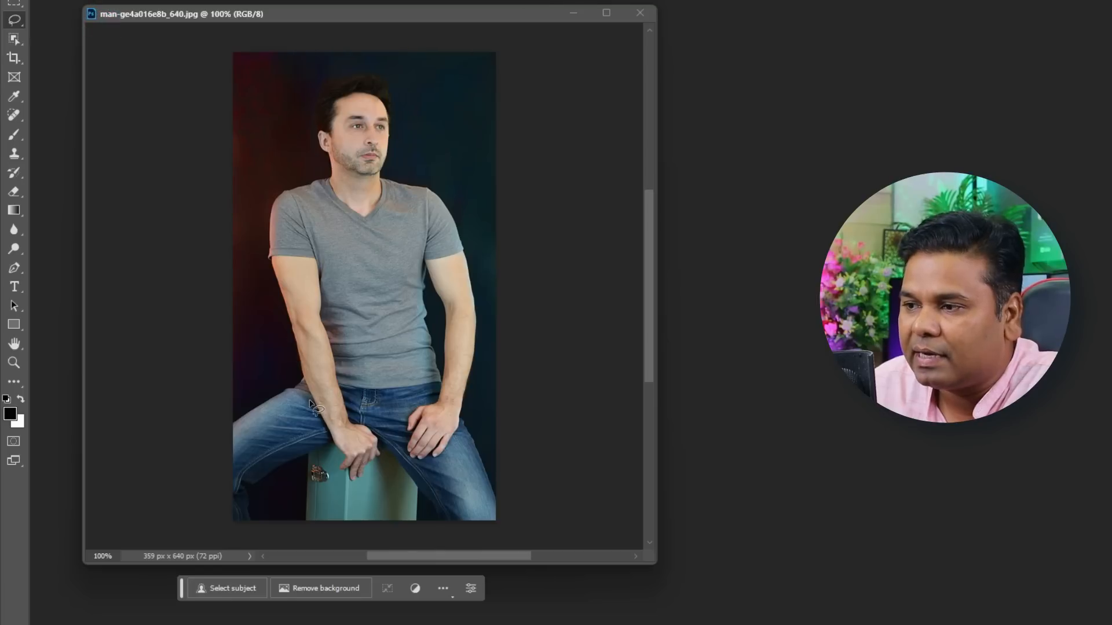
{"action": "mouse_move", "coordinate": [321, 429]}
{"action": "left_mouse_down"}
{"action": "mouse_move", "coordinate": [349, 393]}
{"action": "mouse_move", "coordinate": [427, 392]}
{"action": "mouse_move", "coordinate": [447, 410]}
{"action": "mouse_move", "coordinate": [472, 406]}
{"action": "mouse_move", "coordinate": [482, 314]}
{"action": "mouse_move", "coordinate": [279, 333]}
{"action": "mouse_move", "coordinate": [321, 430]}
{"action": "left_mouse_up"}
Step: Replace the selected T-shirt using Generative Fill with the prompt "Formal cheque shirt" and show the second variation
{"action": "left_click", "coordinate": [261, 450]}
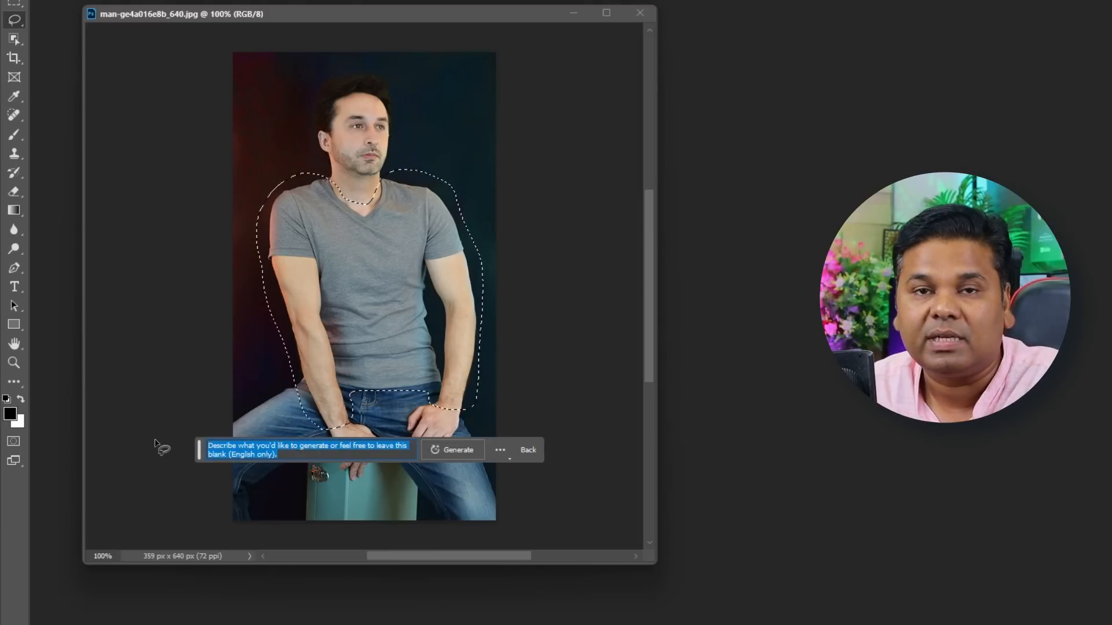
{"action": "type", "text": "Formal cheque shirt"}
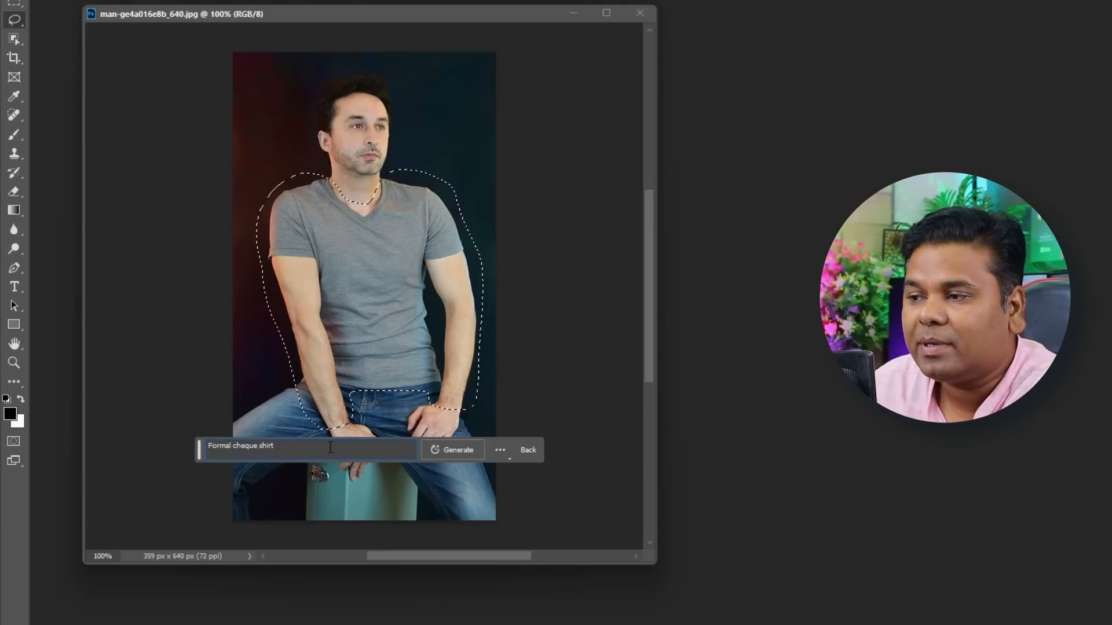
{"action": "left_click", "coordinate": [455, 452]}
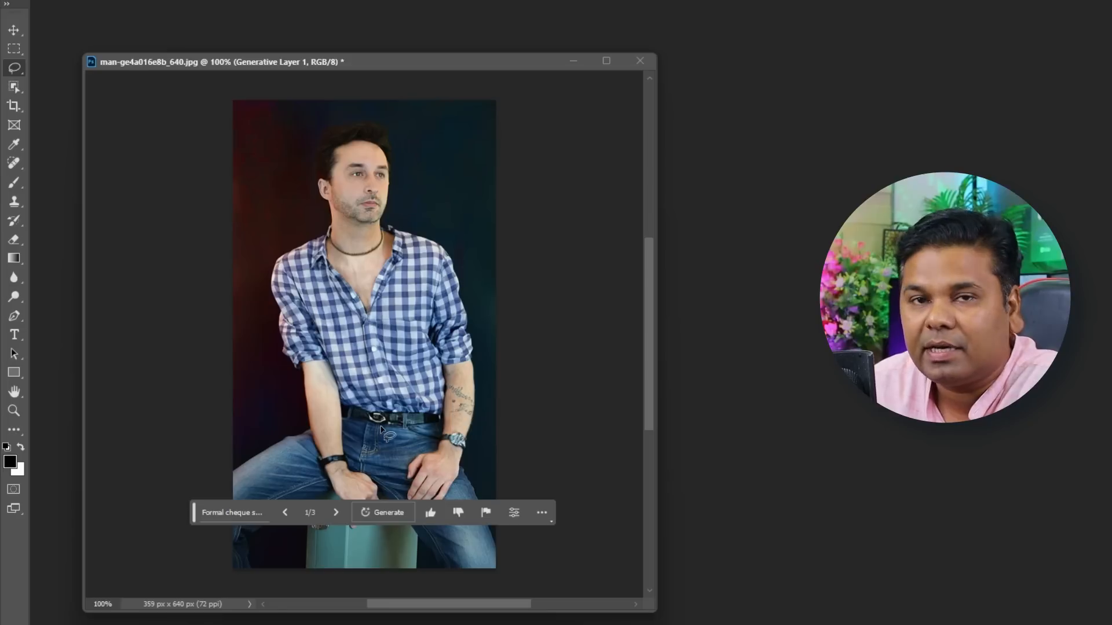
{"action": "left_click", "coordinate": [336, 513]}
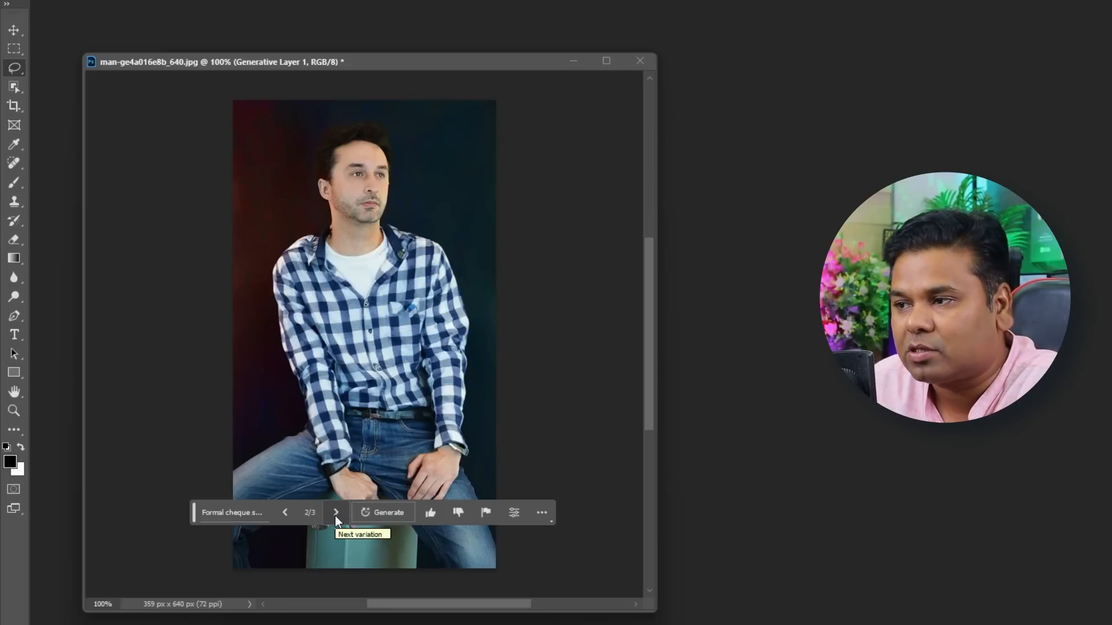
Step: View the third cheque shirt variation, then regenerate the man's clothing using Generative Fill with the prompt "Leather jacket"
{"action": "left_click", "coordinate": [336, 513]}
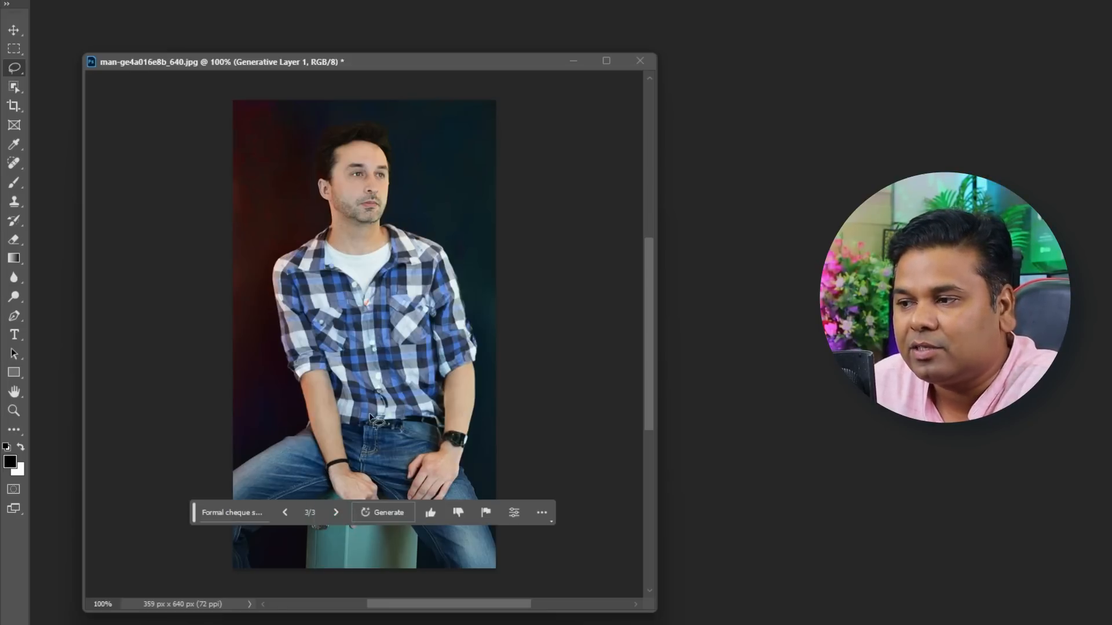
{"action": "left_click", "coordinate": [251, 519]}
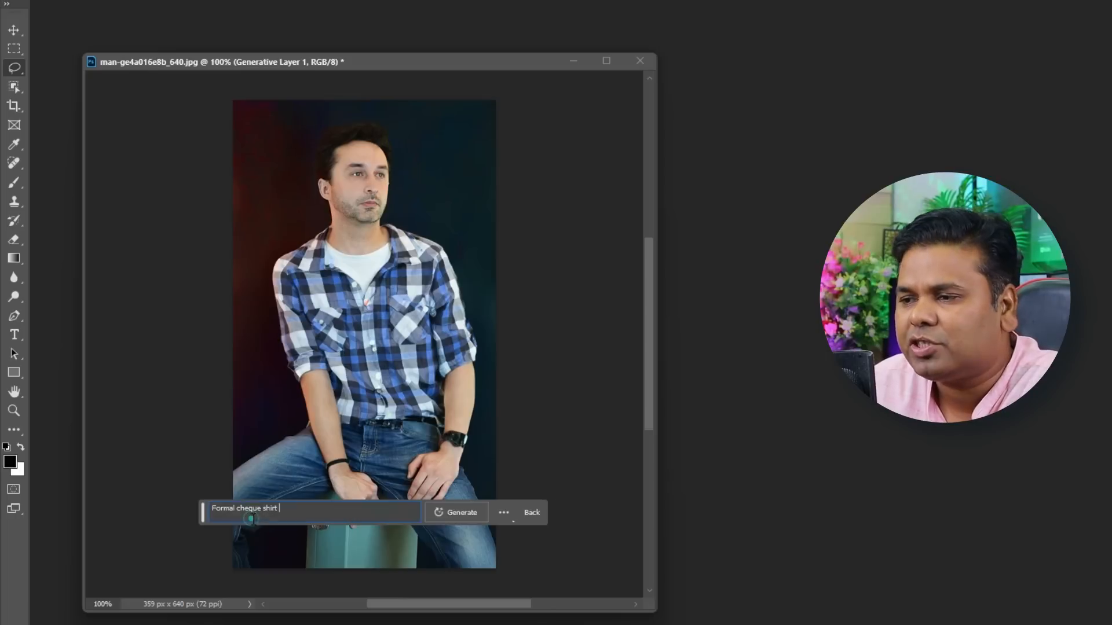
{"action": "left_click", "coordinate": [286, 512]}
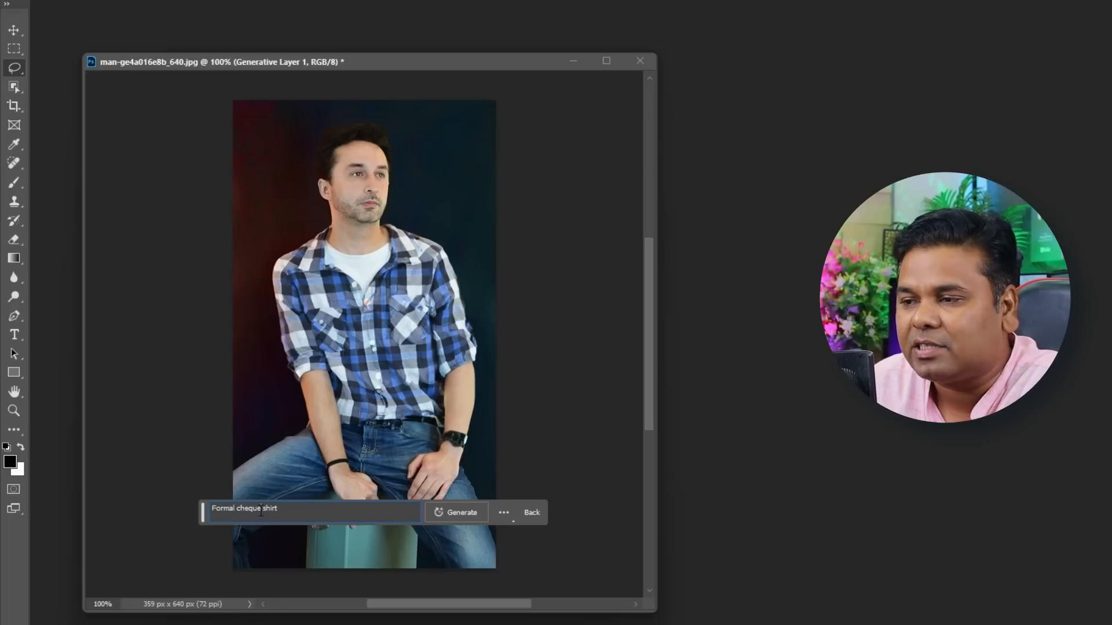
{"action": "triple_click", "coordinate": [301, 507]}
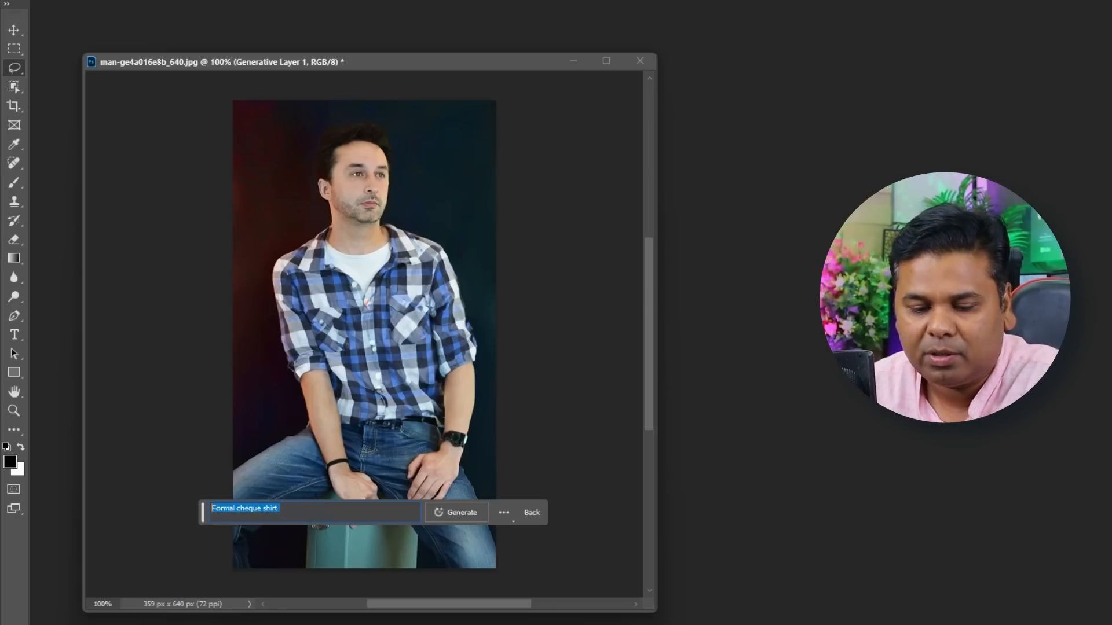
{"action": "type", "text": "Leather jacket"}
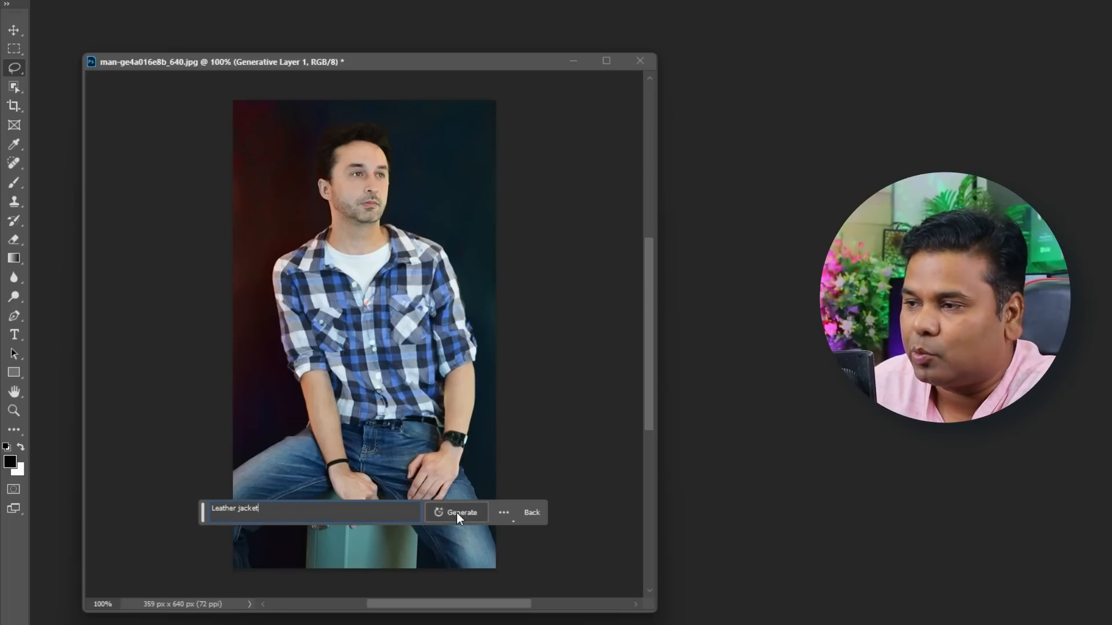
{"action": "left_click", "coordinate": [456, 512]}
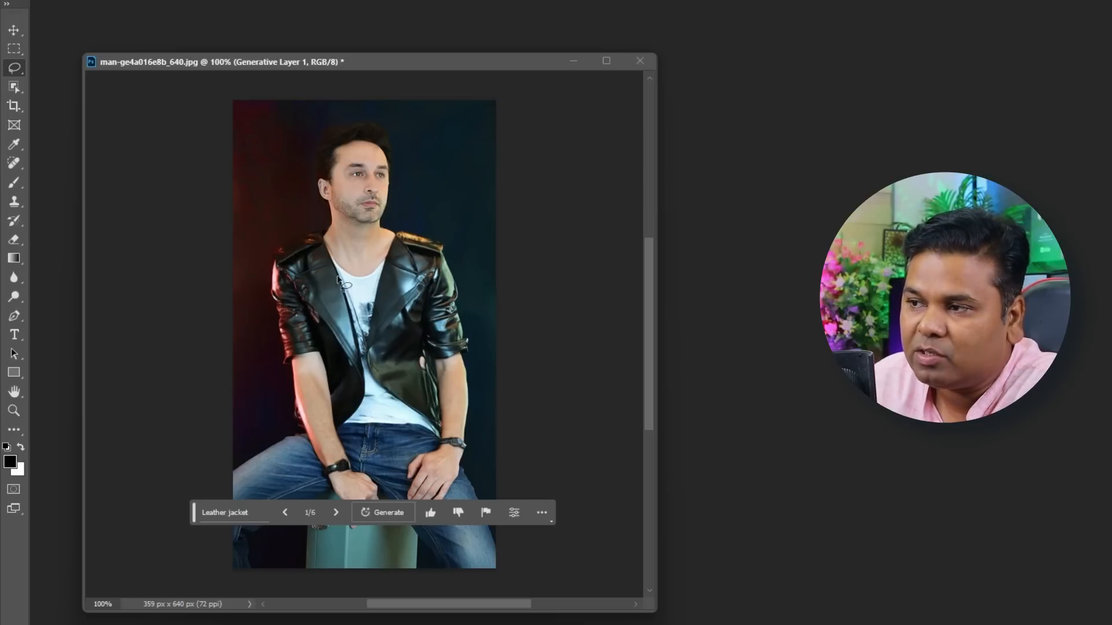
Step: Review the leather jacket variations up to the third and return to the first one
{"action": "left_click", "coordinate": [336, 518]}
{"action": "left_click", "coordinate": [335, 517]}
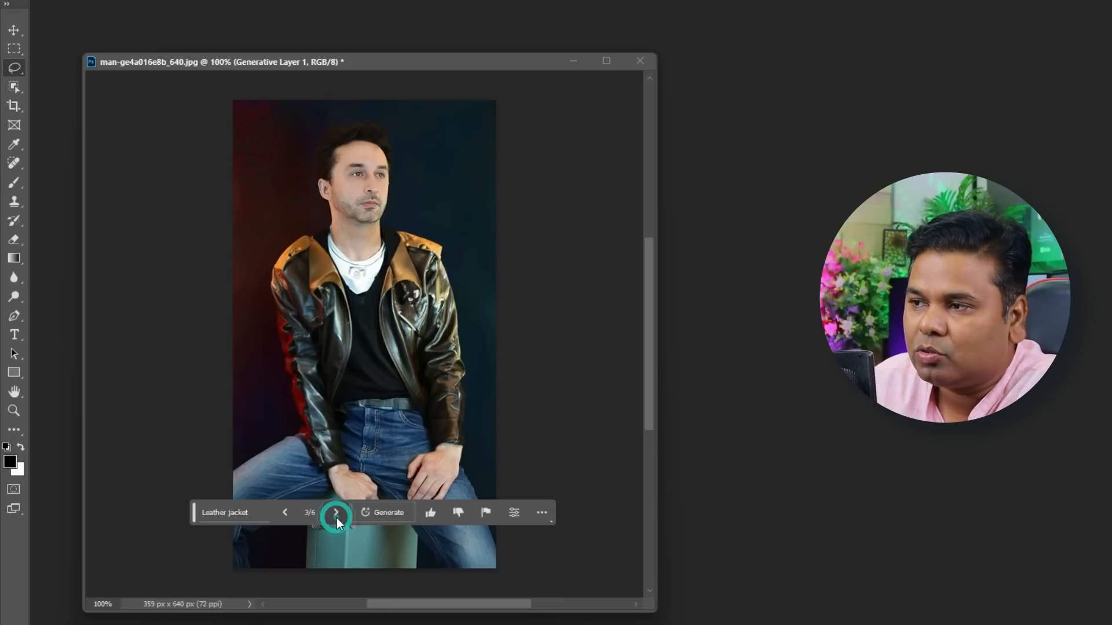
{"action": "left_click", "coordinate": [285, 513]}
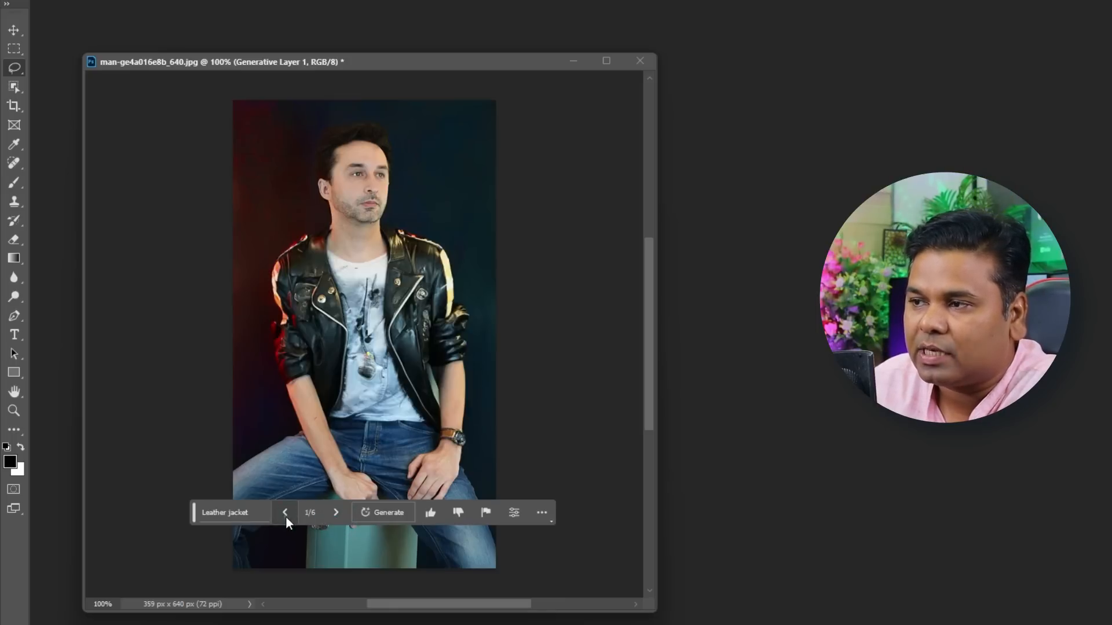
{"action": "left_click", "coordinate": [286, 513]}
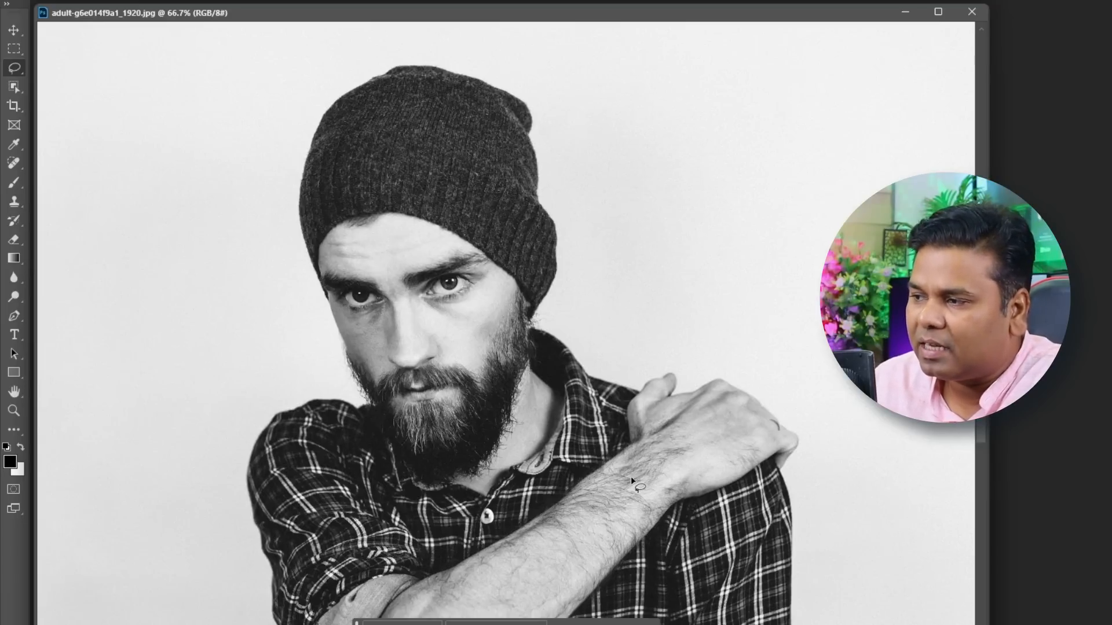
Step: In the bearded man's photo, lasso the forearm near the wrist and fill it using Generative Fill with the prompt "Golden watch"
{"action": "mouse_move", "coordinate": [671, 512]}
{"action": "left_mouse_down"}
{"action": "mouse_move", "coordinate": [629, 451]}
{"action": "mouse_move", "coordinate": [601, 448]}
{"action": "mouse_move", "coordinate": [565, 481]}
{"action": "mouse_move", "coordinate": [603, 545]}
{"action": "mouse_move", "coordinate": [642, 550]}
{"action": "mouse_move", "coordinate": [671, 512]}
{"action": "left_mouse_up"}
{"action": "left_click", "coordinate": [510, 572]}
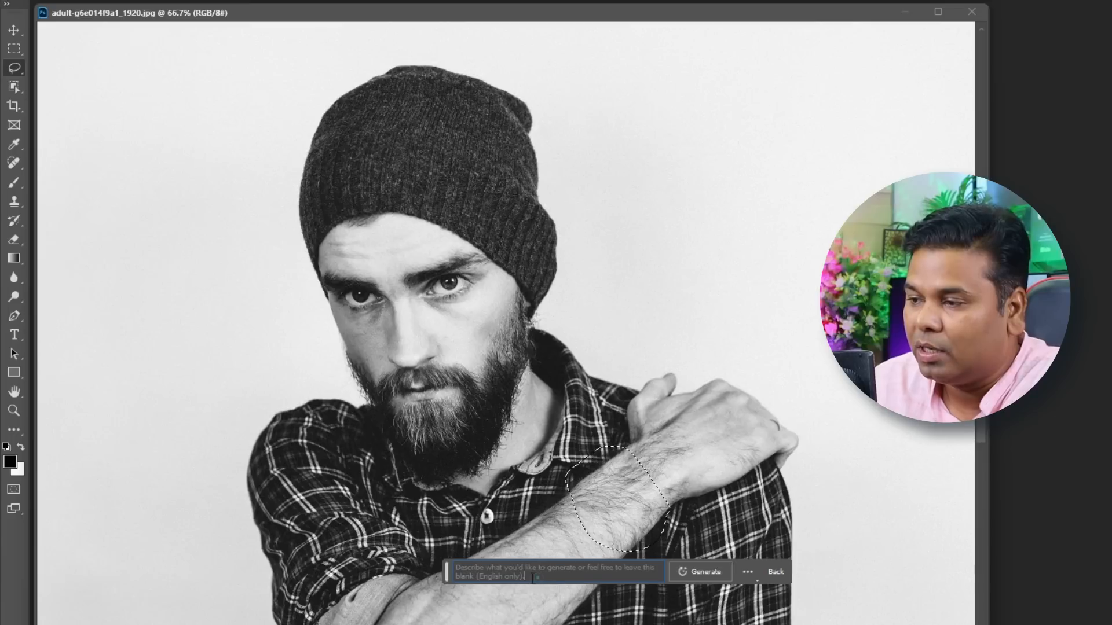
{"action": "left_click_drag", "start_coordinate": [533, 579], "coordinate": [453, 572]}
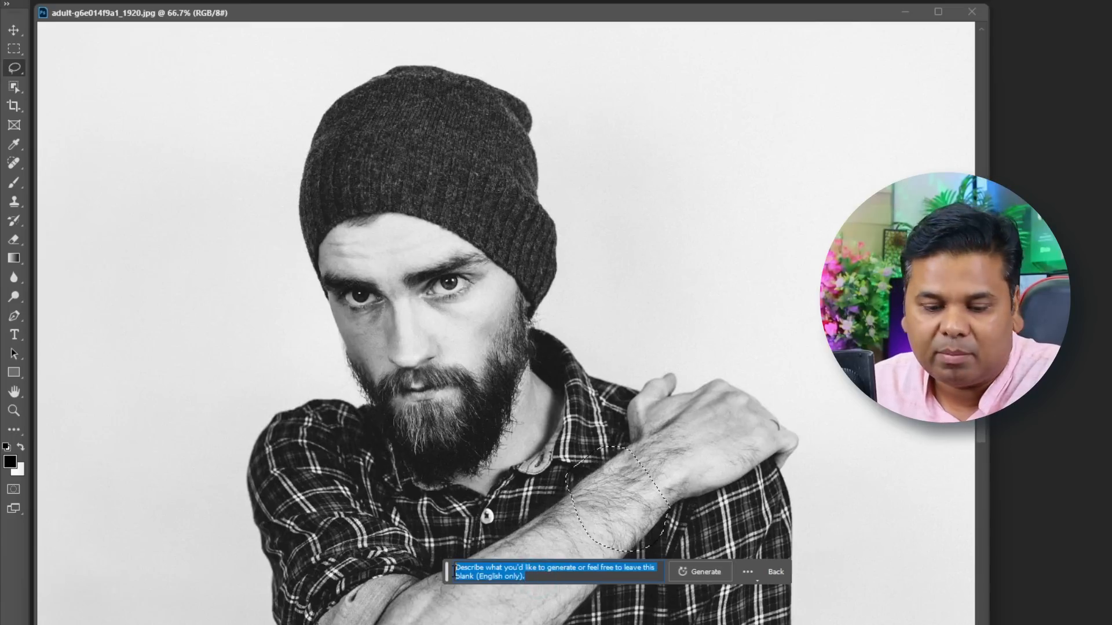
{"action": "type", "text": "Golden watch"}
{"action": "left_click", "coordinate": [705, 570]}
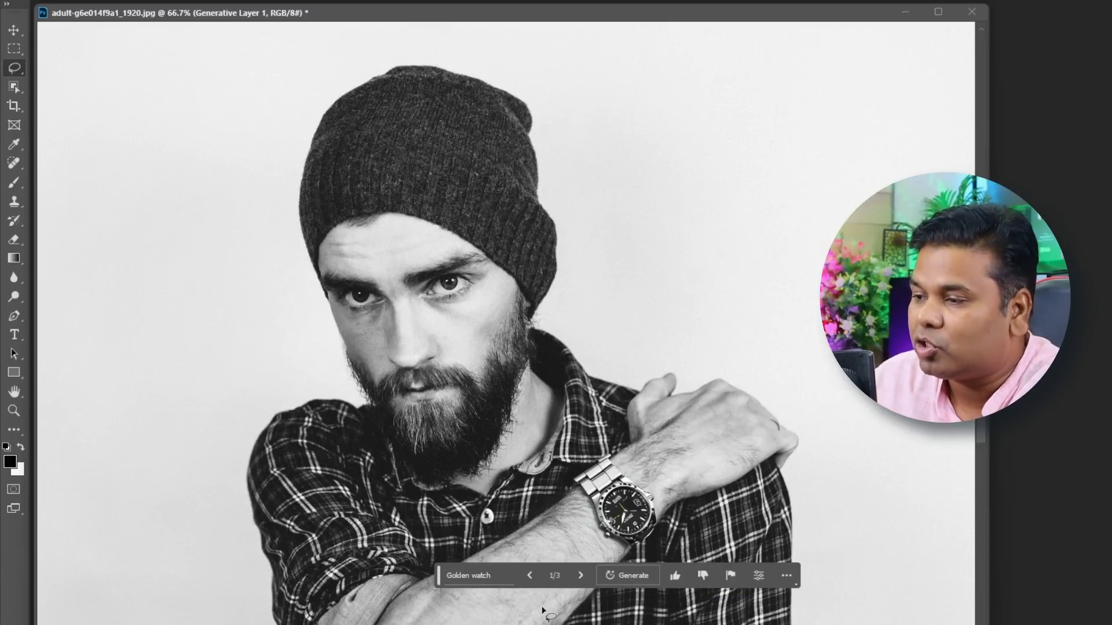
Step: Compare the generated watch variations back and forth and choose the third one
{"action": "left_click", "coordinate": [581, 575]}
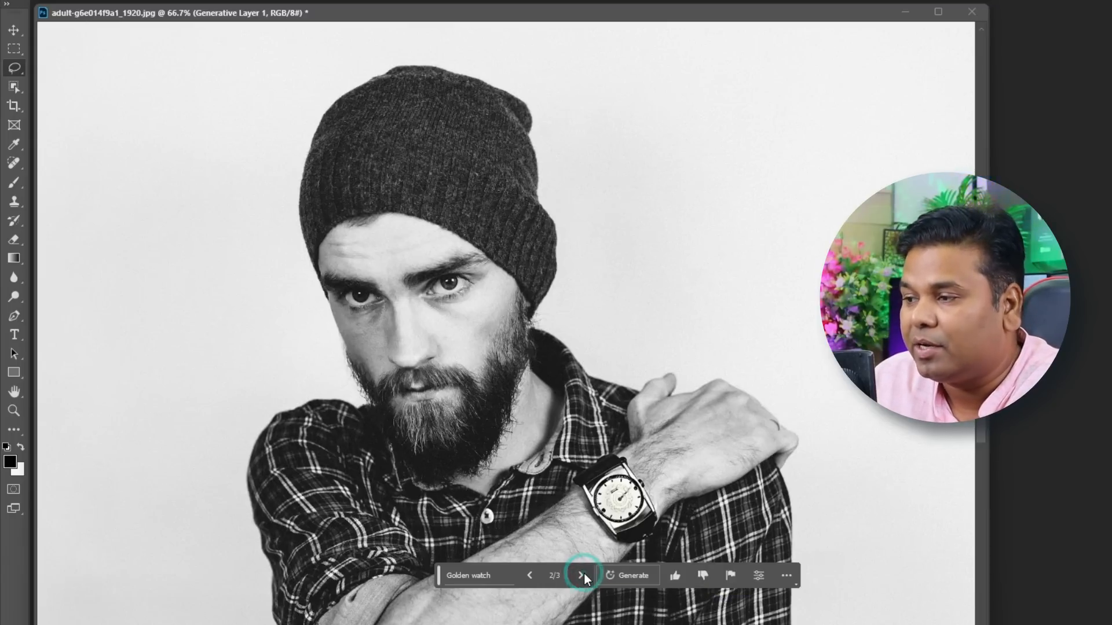
{"action": "left_click", "coordinate": [582, 575]}
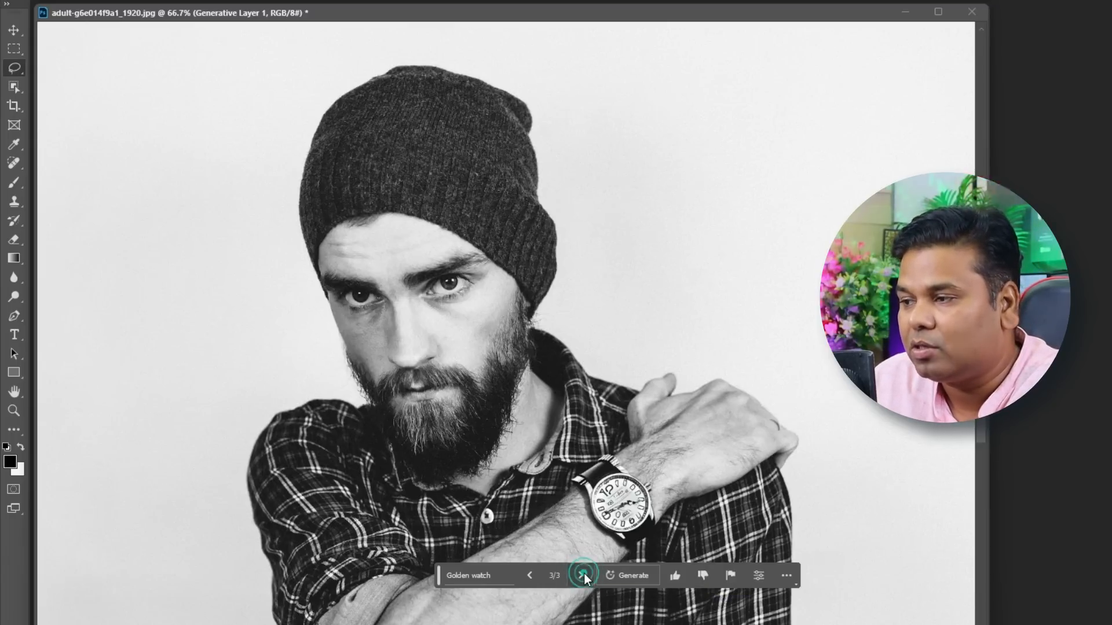
{"action": "left_click", "coordinate": [529, 576]}
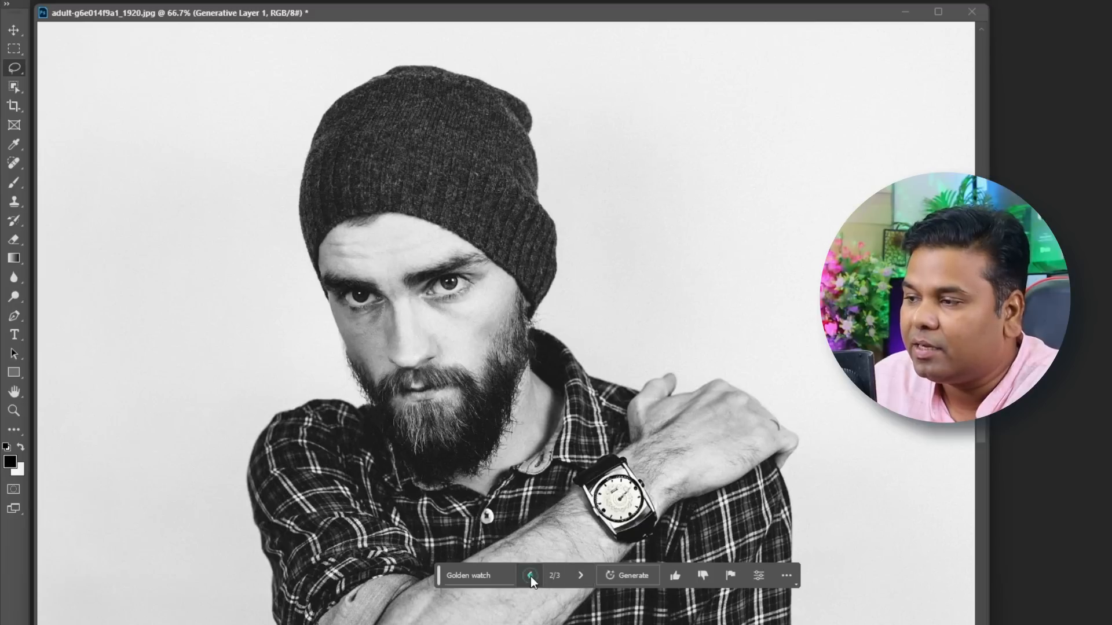
{"action": "left_click", "coordinate": [529, 575]}
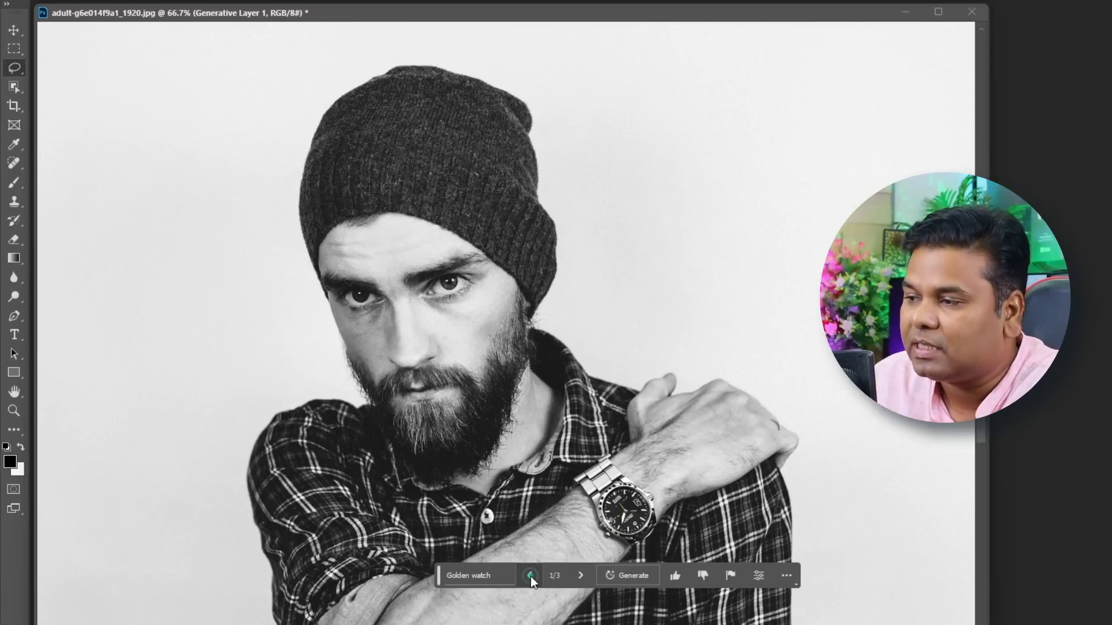
{"action": "left_click", "coordinate": [580, 576]}
{"action": "left_click", "coordinate": [581, 576]}
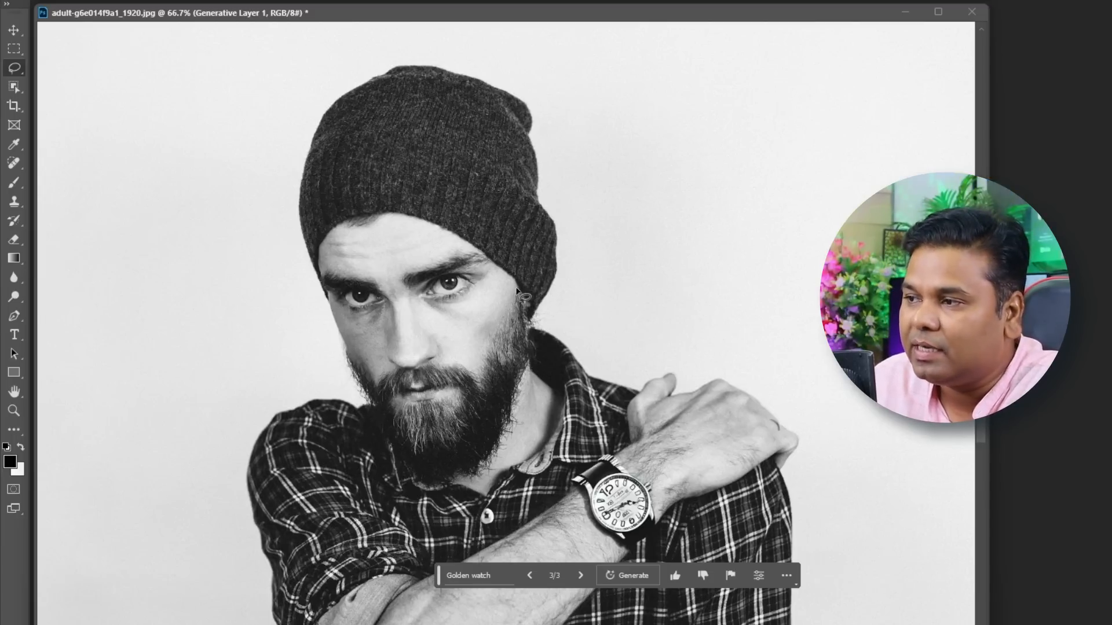
Step: Draw a Lasso selection around the man's beard and moustache and replace it using Generative Fill with the prompt "clean"
{"action": "left_click_drag", "start_coordinate": [517, 282], "coordinate": [531, 362]}
{"action": "mouse_move", "coordinate": [521, 421]}
{"action": "left_mouse_down"}
{"action": "mouse_move", "coordinate": [476, 476]}
{"action": "mouse_move", "coordinate": [401, 483]}
{"action": "mouse_move", "coordinate": [340, 359]}
{"action": "mouse_move", "coordinate": [342, 349]}
{"action": "mouse_move", "coordinate": [388, 374]}
{"action": "mouse_move", "coordinate": [465, 359]}
{"action": "mouse_move", "coordinate": [518, 284]}
{"action": "left_mouse_up"}
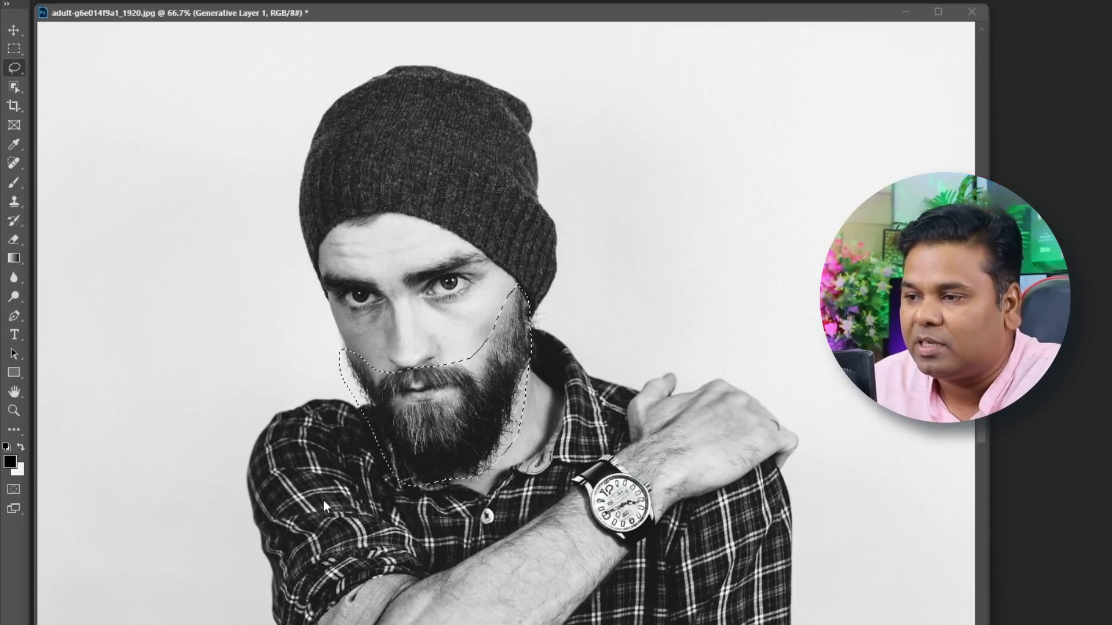
{"action": "left_click", "coordinate": [323, 502]}
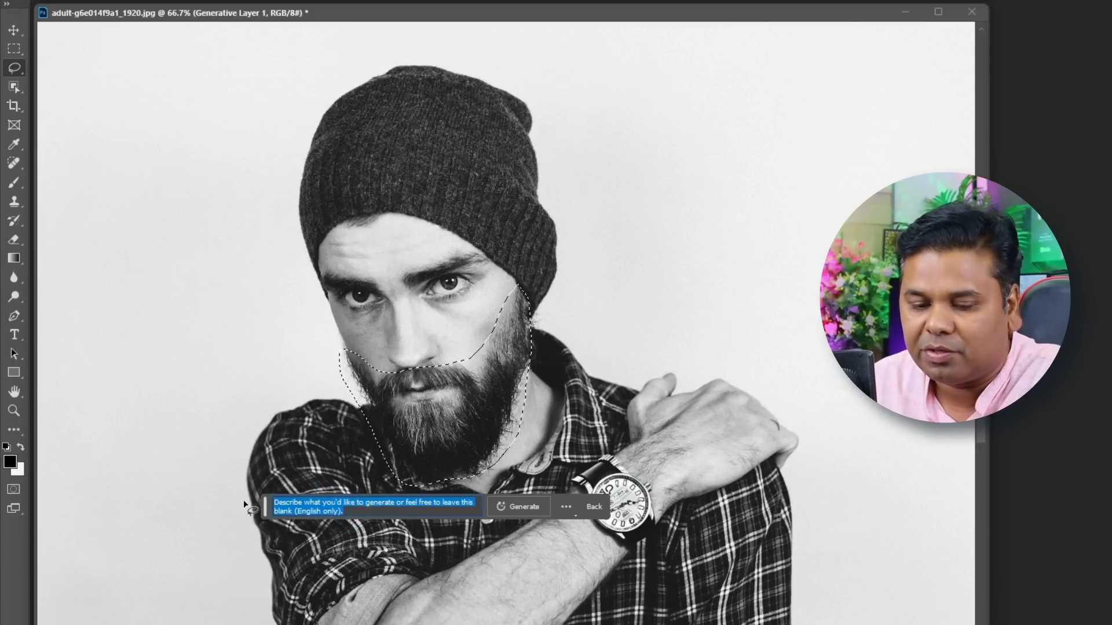
{"action": "type", "text": "clean shave"}
{"action": "left_click", "coordinate": [526, 508]}
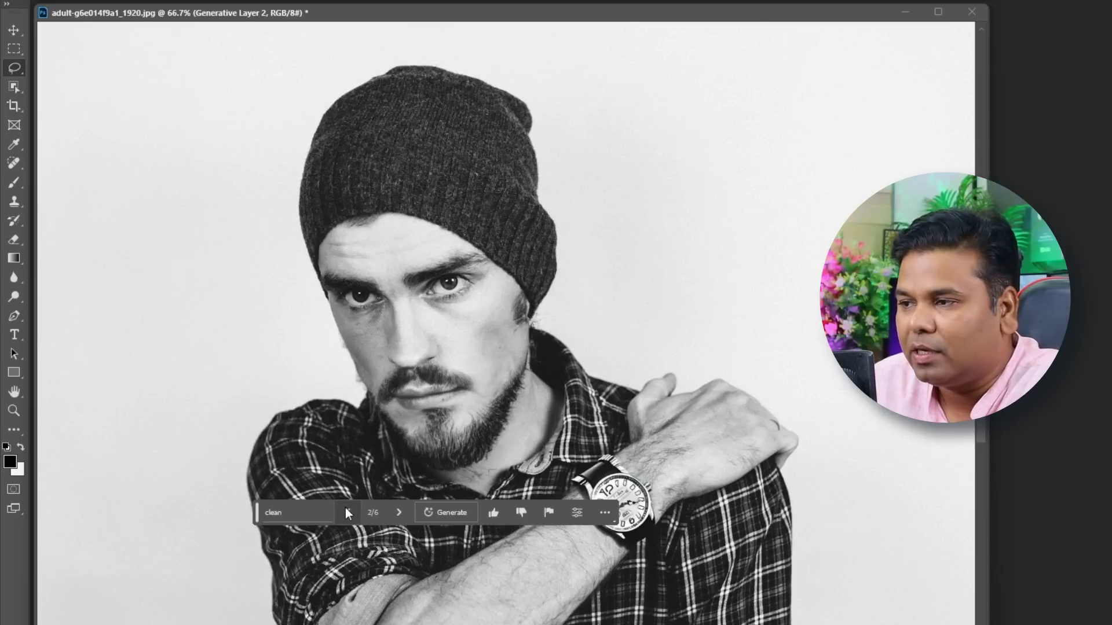
Step: Compare the second and third beard variations, keep the second one and minimize the document window
{"action": "left_click", "coordinate": [394, 513]}
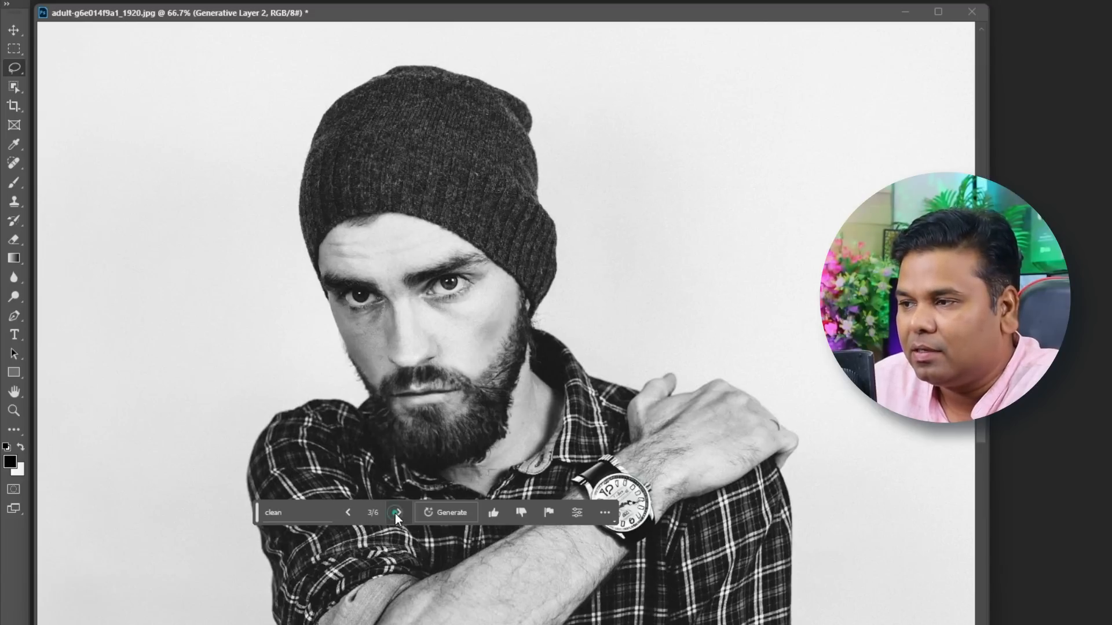
{"action": "left_click", "coordinate": [348, 512]}
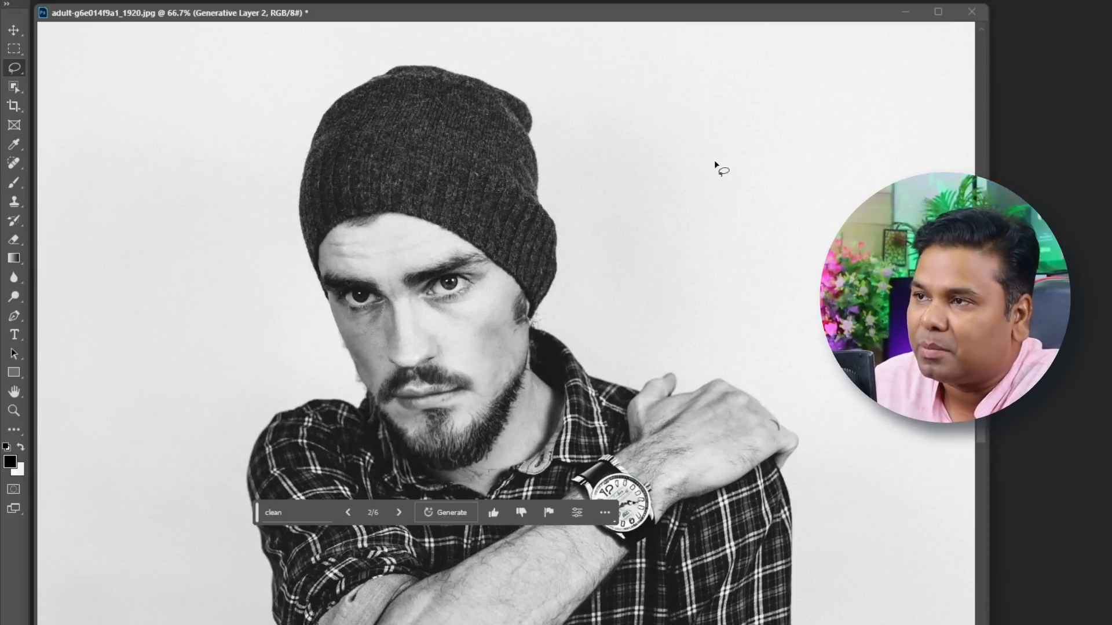
{"action": "left_click", "coordinate": [906, 12]}
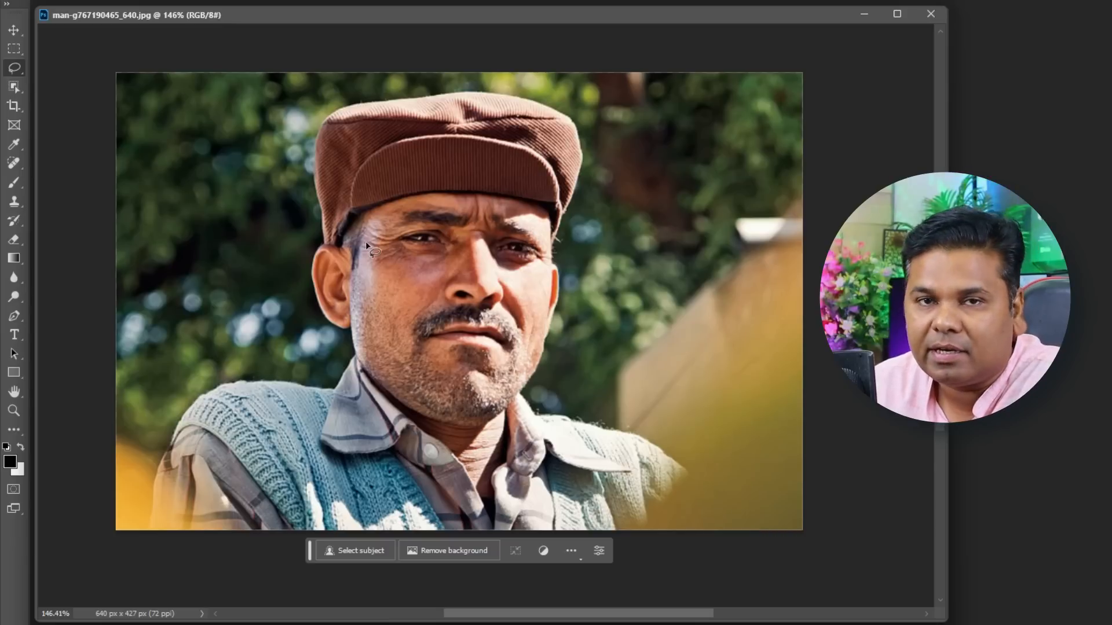
Step: Draw a Lasso selection around the brown cap, down to the forehead, and remove it using Generative Fill with an empty prompt
{"action": "mouse_move", "coordinate": [308, 245]}
{"action": "left_mouse_down"}
{"action": "mouse_move", "coordinate": [340, 249]}
{"action": "mouse_move", "coordinate": [396, 209]}
{"action": "mouse_move", "coordinate": [459, 202]}
{"action": "mouse_move", "coordinate": [487, 204]}
{"action": "mouse_move", "coordinate": [570, 247]}
{"action": "mouse_move", "coordinate": [602, 163]}
{"action": "mouse_move", "coordinate": [593, 122]}
{"action": "mouse_move", "coordinate": [500, 83]}
{"action": "mouse_move", "coordinate": [355, 81]}
{"action": "mouse_move", "coordinate": [317, 98]}
{"action": "mouse_move", "coordinate": [303, 149]}
{"action": "mouse_move", "coordinate": [316, 247]}
{"action": "left_mouse_up"}
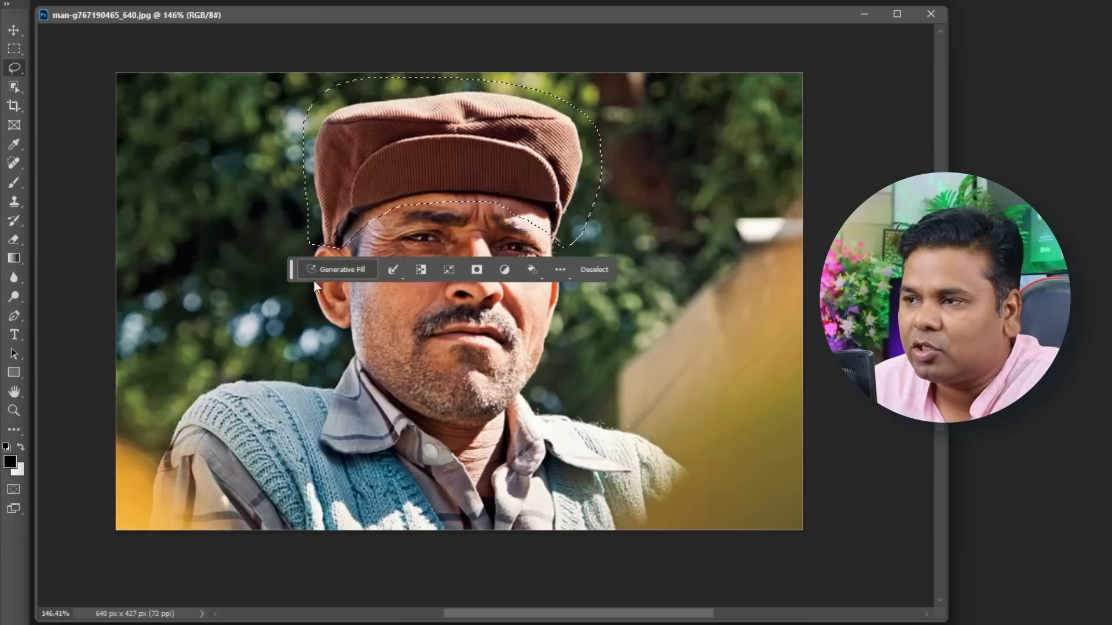
{"action": "left_click", "coordinate": [349, 271]}
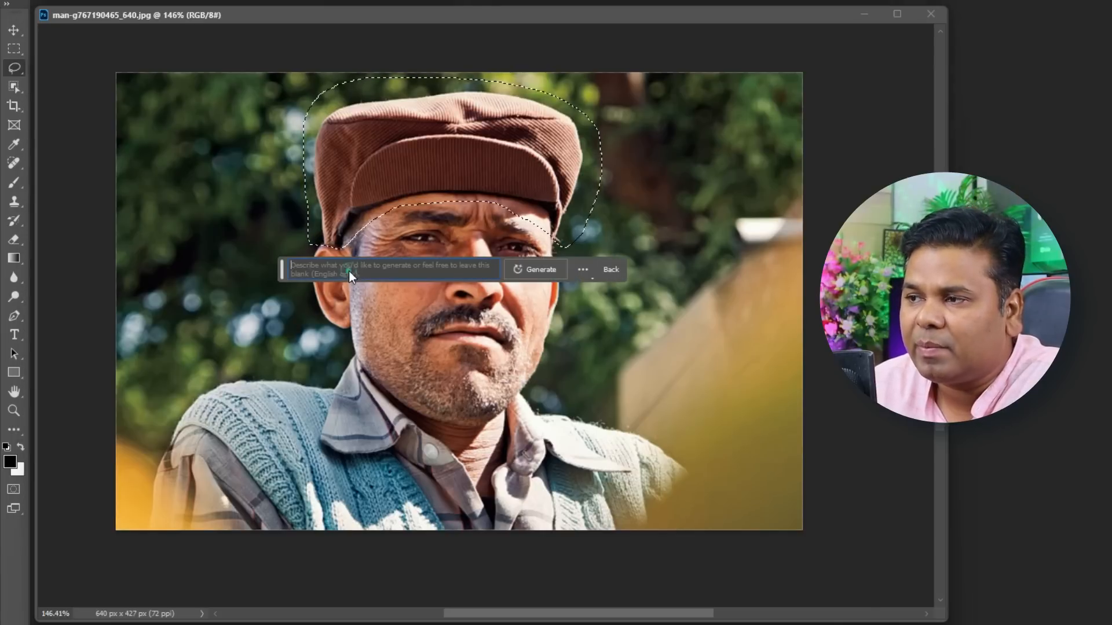
{"action": "left_click", "coordinate": [524, 270]}
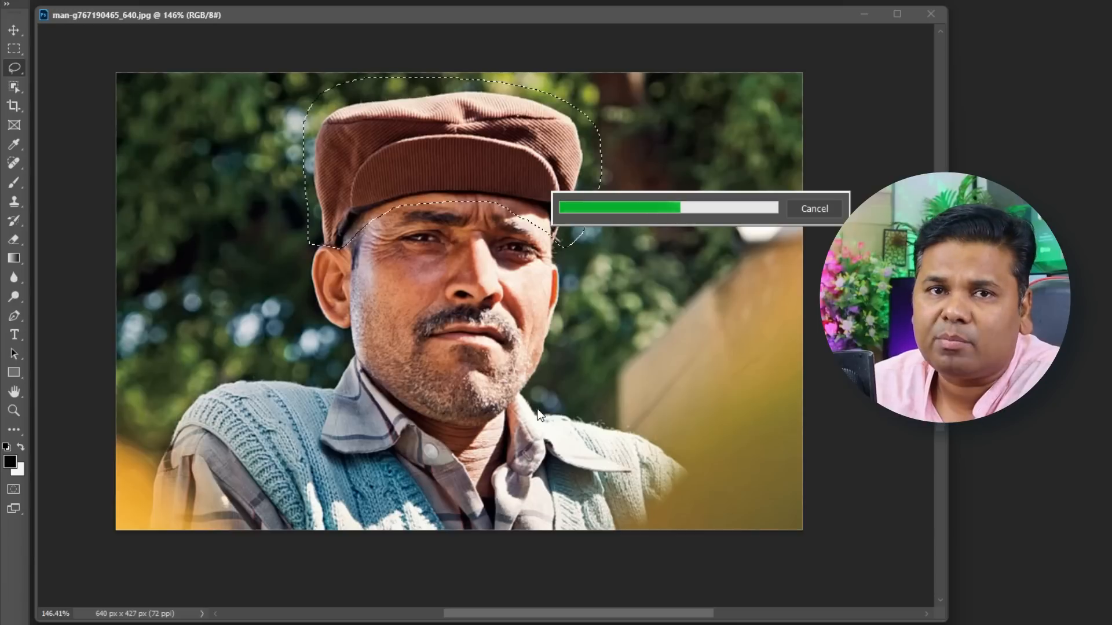
Step: Move the contextual task bar off the man's face and review the three variations without the cap
{"action": "left_click_drag", "start_coordinate": [273, 279], "coordinate": [248, 425]}
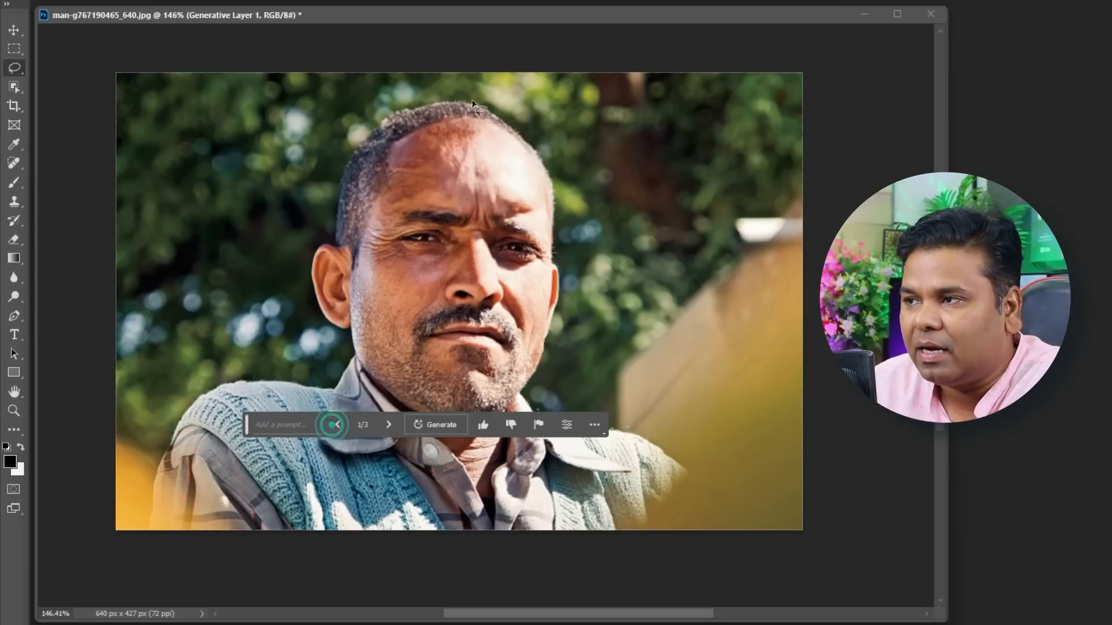
{"action": "left_click", "coordinate": [390, 423]}
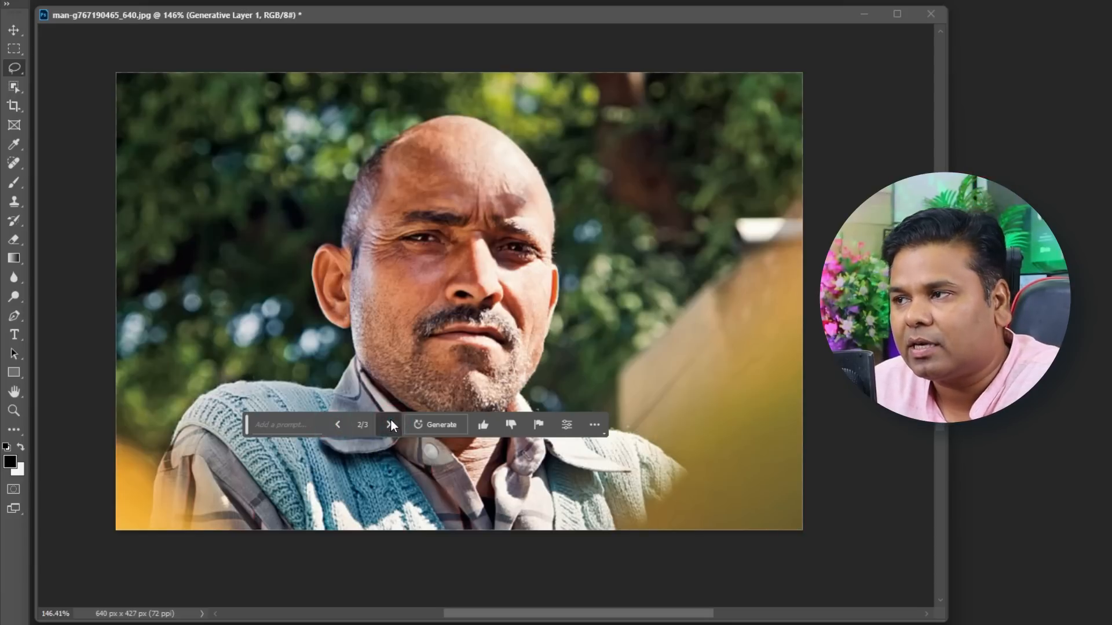
{"action": "left_click", "coordinate": [389, 425]}
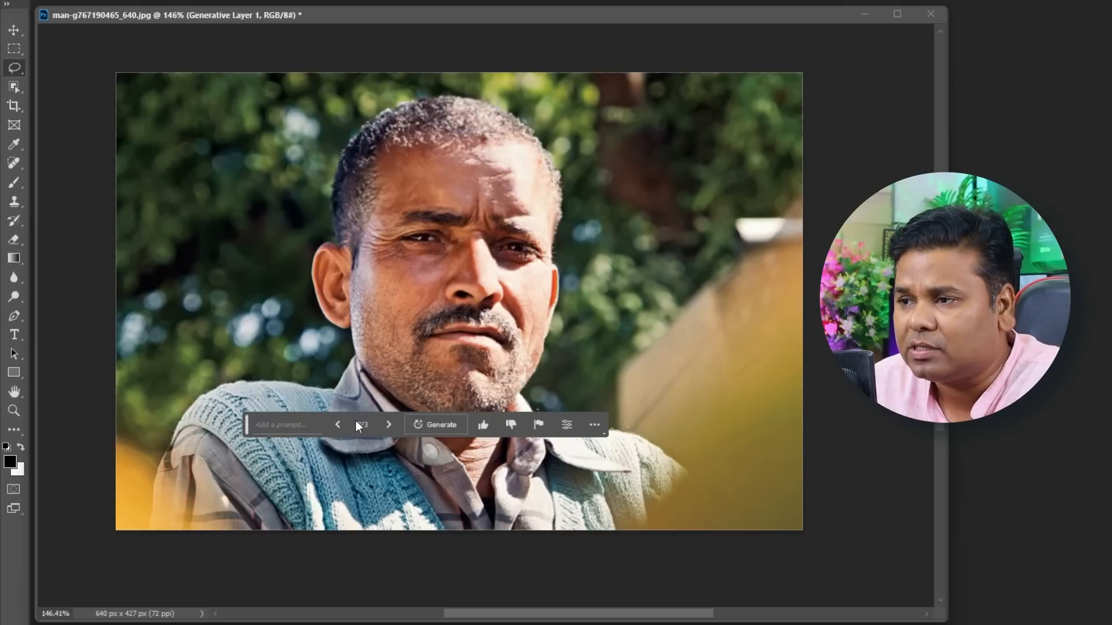
Step: Regenerate the area above the man's forehead using Generative Fill with the prompt "hair"
{"action": "left_click", "coordinate": [297, 425]}
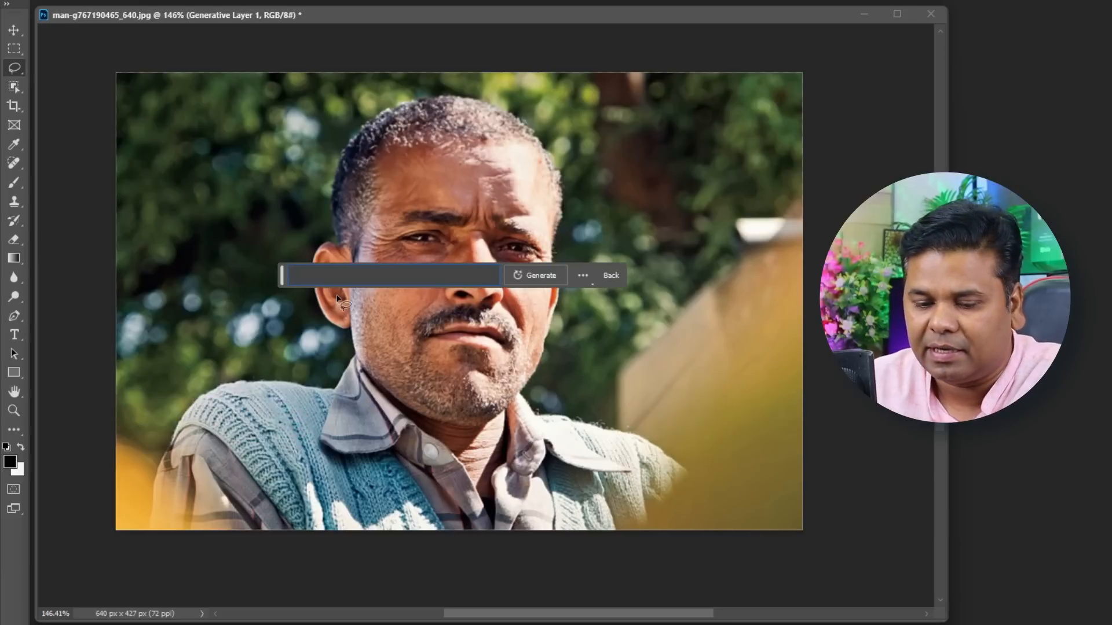
{"action": "type", "text": "hair"}
{"action": "left_click", "coordinate": [539, 282]}
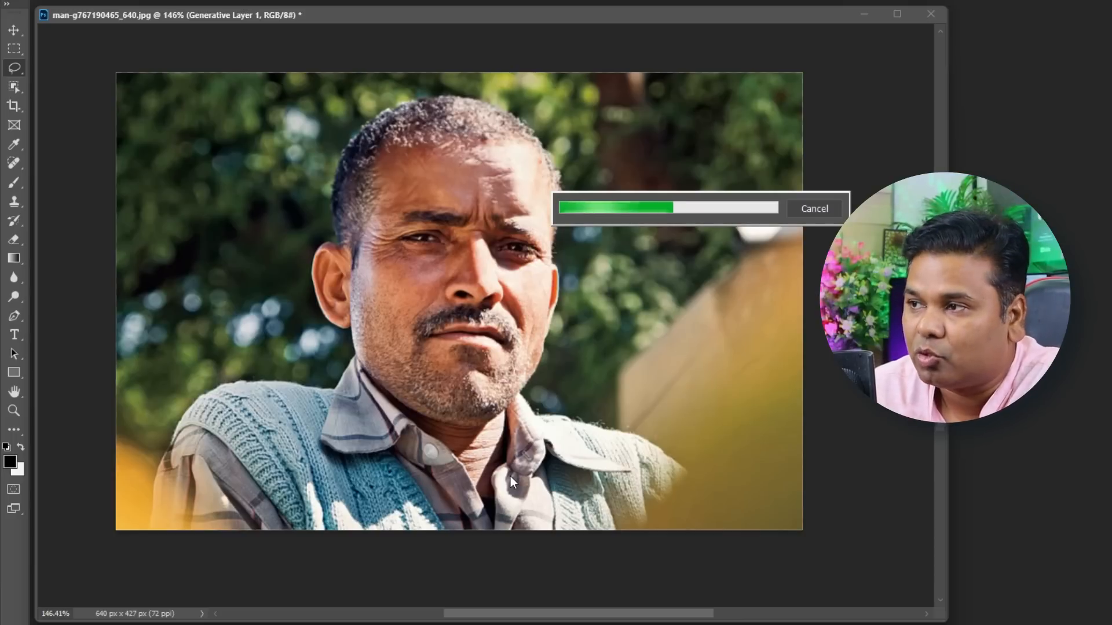
Step: Review the first three hair variations, choose the second one and move the contextual task bar below the man's face
{"action": "left_click_drag", "start_coordinate": [273, 271], "coordinate": [278, 377]}
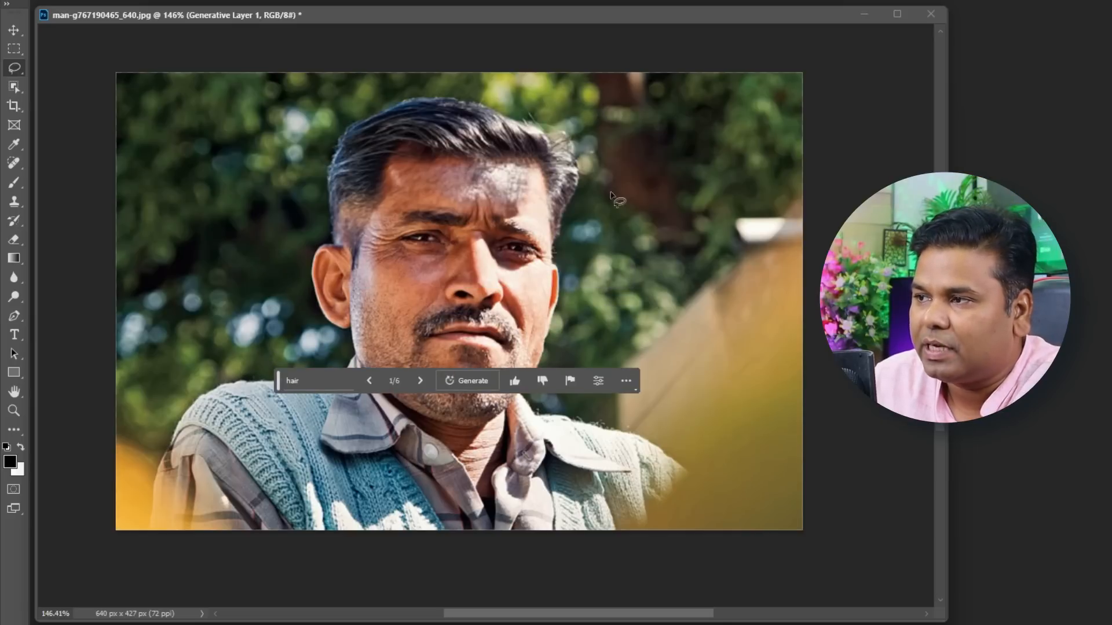
{"action": "left_click", "coordinate": [424, 388]}
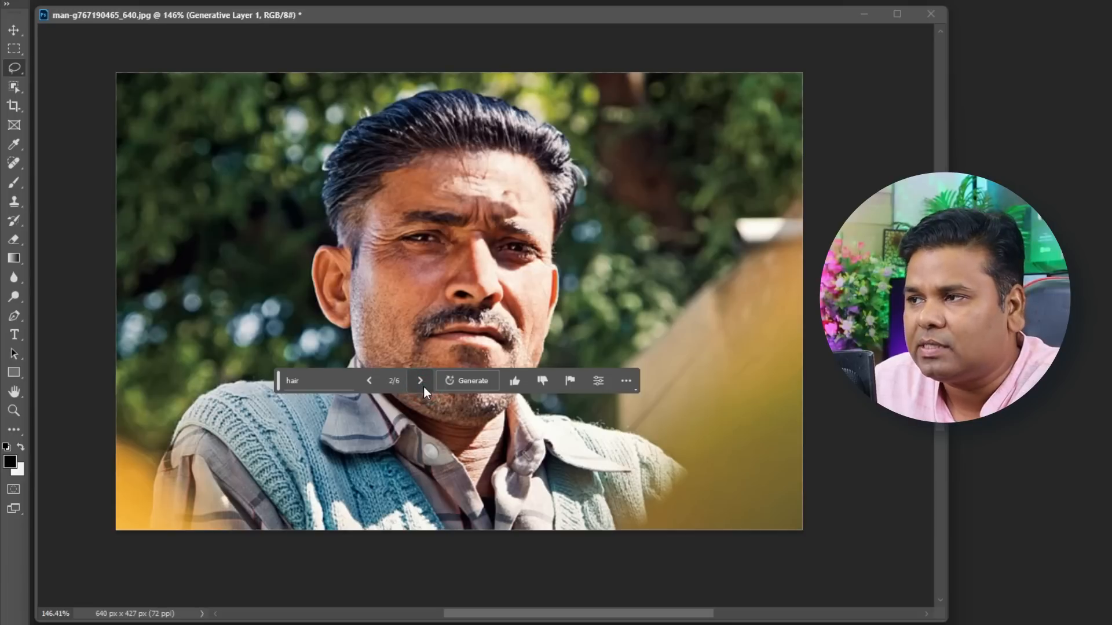
{"action": "left_click", "coordinate": [422, 387]}
{"action": "left_click", "coordinate": [370, 382]}
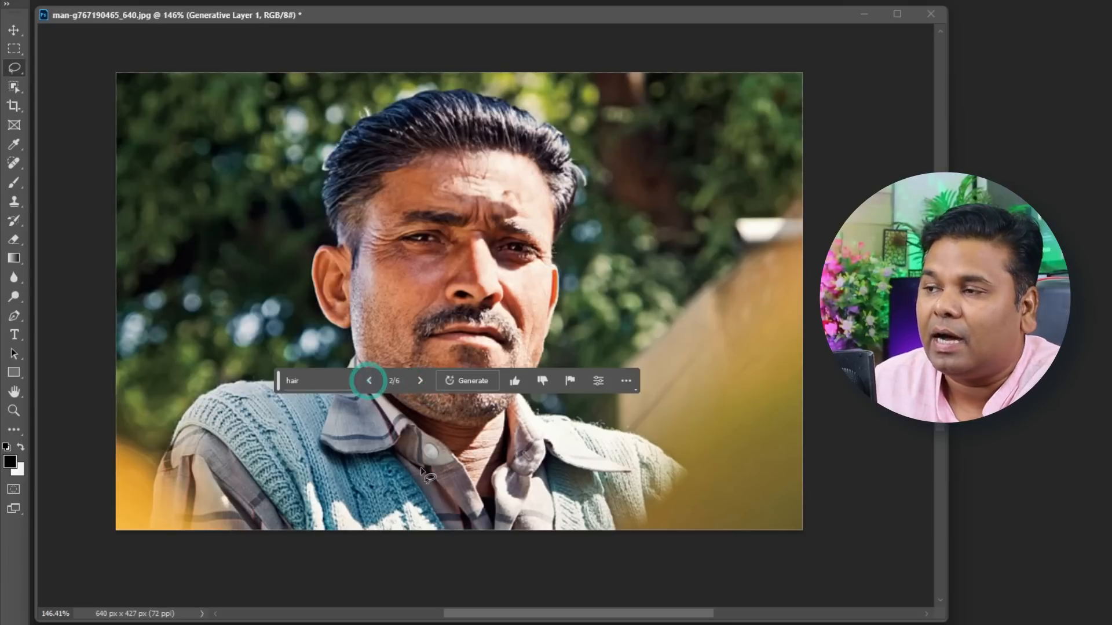
{"action": "left_click_drag", "start_coordinate": [279, 380], "coordinate": [251, 461]}
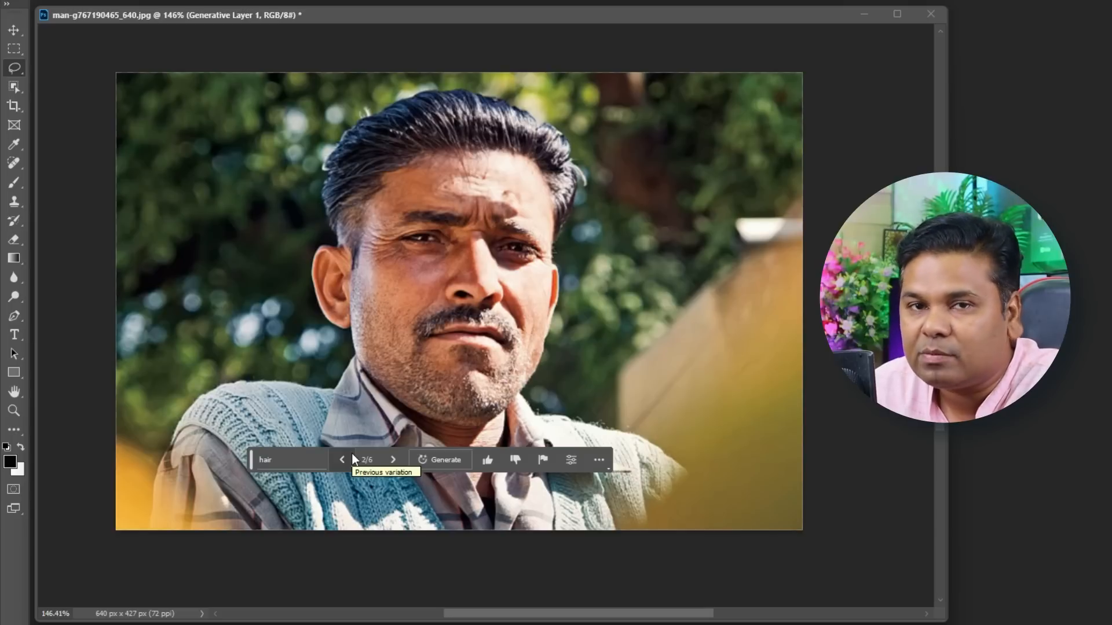
Step: Draw a Lasso selection around the man's lower face and neck, generate a "beard" with Generative Fill, and browse the variations
{"action": "left_click", "coordinate": [349, 307]}
{"action": "mouse_move", "coordinate": [352, 270]}
{"action": "left_mouse_down"}
{"action": "mouse_move", "coordinate": [440, 303]}
{"action": "mouse_move", "coordinate": [501, 308]}
{"action": "mouse_move", "coordinate": [550, 287]}
{"action": "mouse_move", "coordinate": [559, 355]}
{"action": "mouse_move", "coordinate": [544, 418]}
{"action": "mouse_move", "coordinate": [511, 449]}
{"action": "mouse_move", "coordinate": [448, 470]}
{"action": "mouse_move", "coordinate": [358, 443]}
{"action": "mouse_move", "coordinate": [335, 382]}
{"action": "mouse_move", "coordinate": [356, 304]}
{"action": "left_mouse_up"}
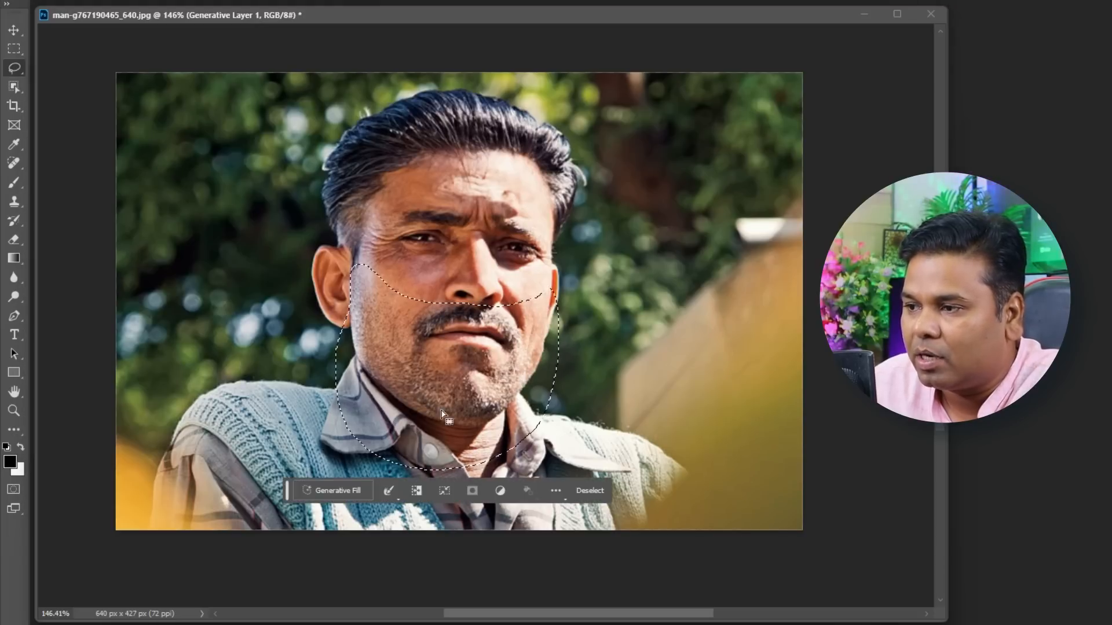
{"action": "left_click", "coordinate": [342, 489]}
{"action": "type", "text": "beard"}
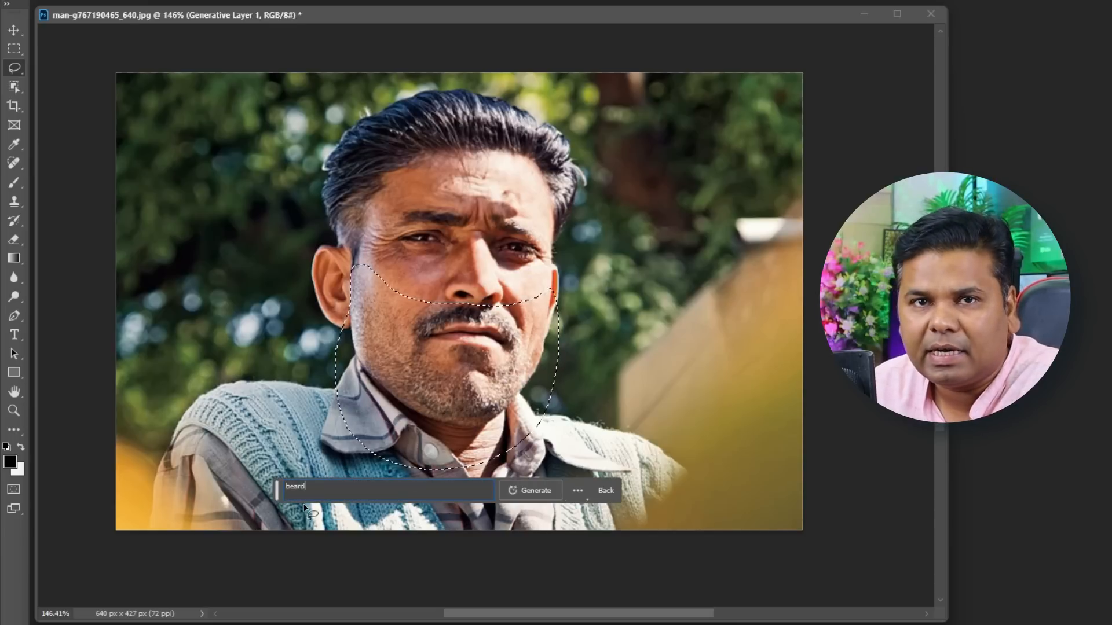
{"action": "left_click", "coordinate": [527, 491]}
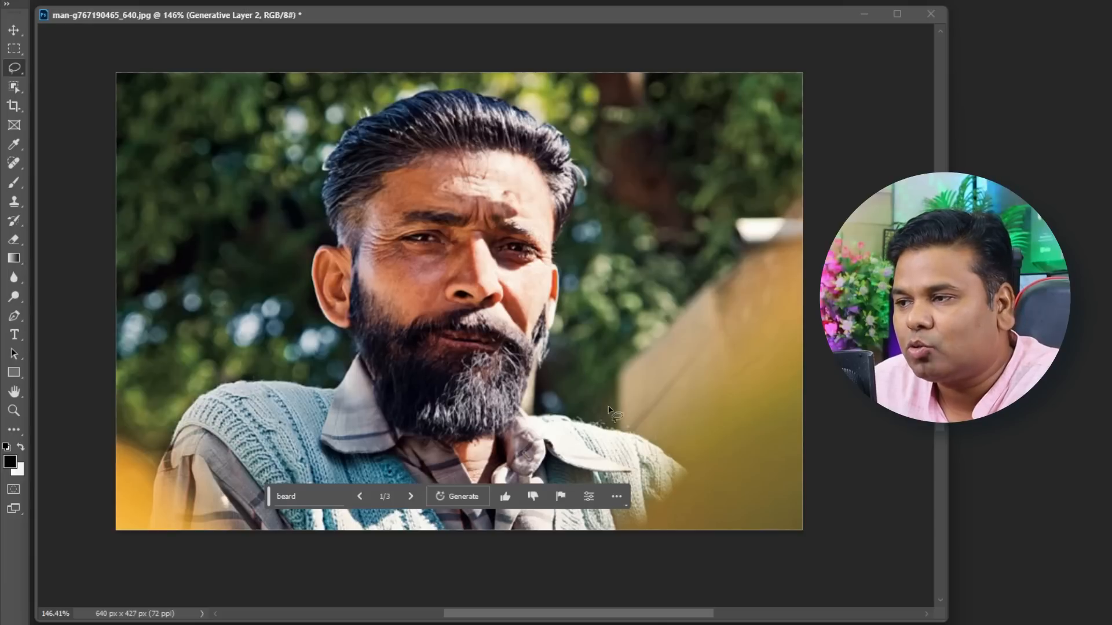
{"action": "left_click", "coordinate": [407, 496]}
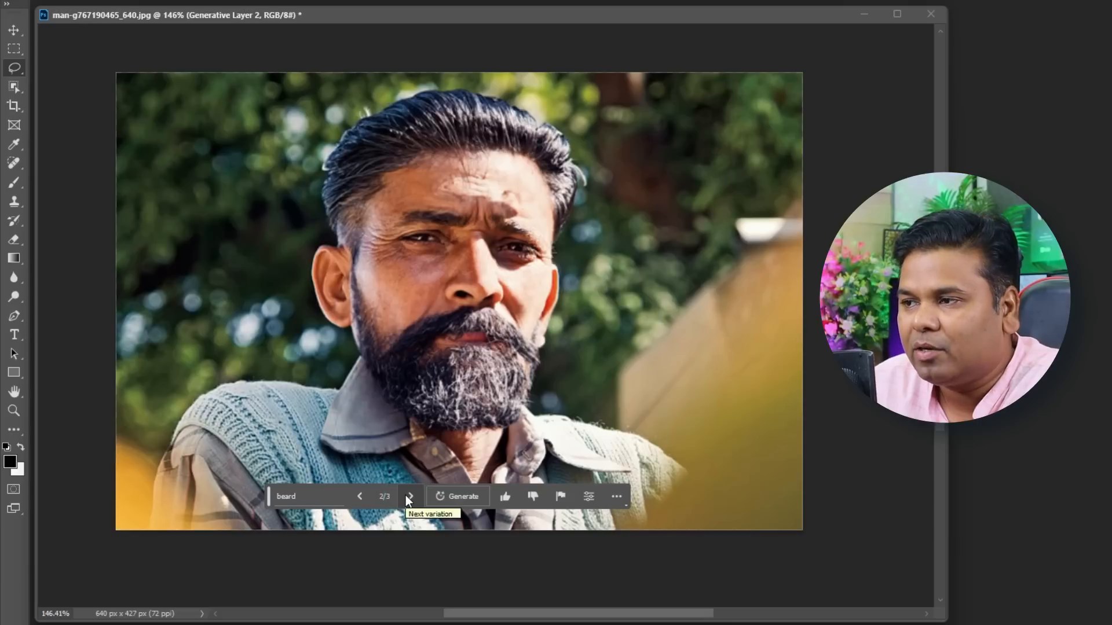
{"action": "left_click", "coordinate": [407, 496]}
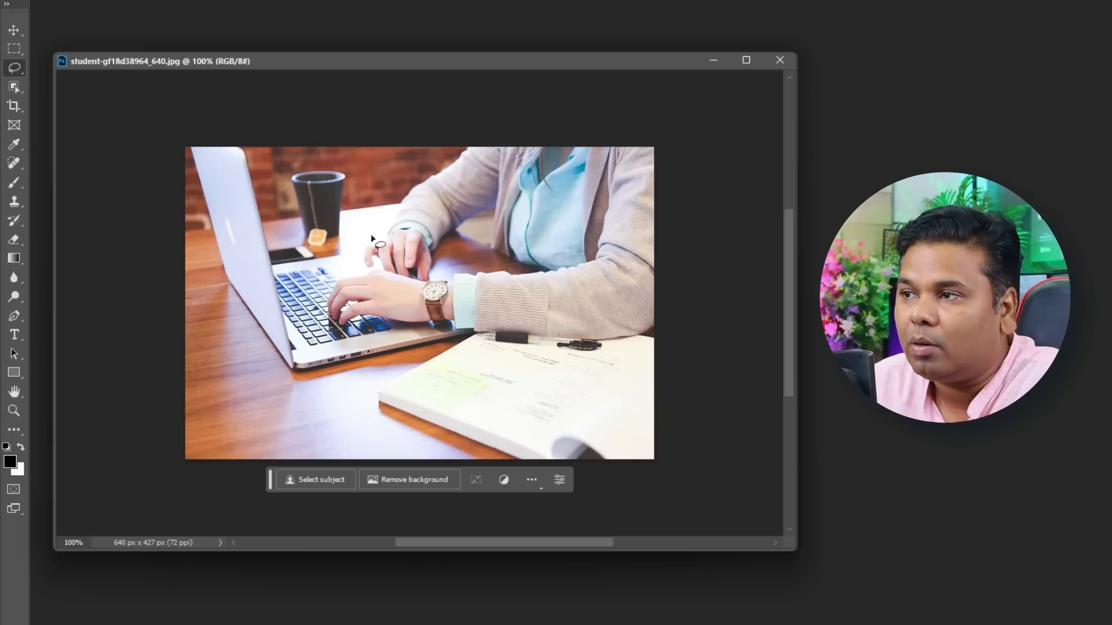
Step: Extend the student photo's canvas to the right and upward to about 916 x 661 px with the Crop tool
{"action": "left_click", "coordinate": [15, 109]}
{"action": "left_click_drag", "start_coordinate": [654, 303], "coordinate": [756, 307]}
{"action": "left_click_drag", "start_coordinate": [419, 145], "coordinate": [421, 112]}
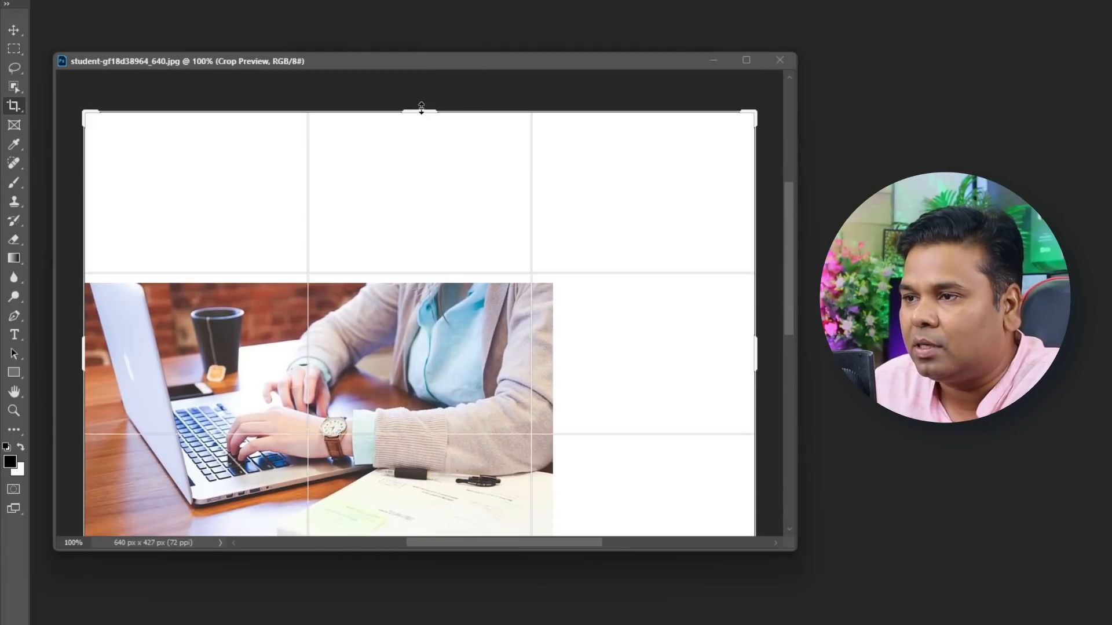
{"action": "left_click", "coordinate": [717, 176]}
{"action": "left_click", "coordinate": [801, 0]}
{"action": "scroll", "coordinate": [665, 374], "scroll_direction": "down", "scroll_amount": 5}
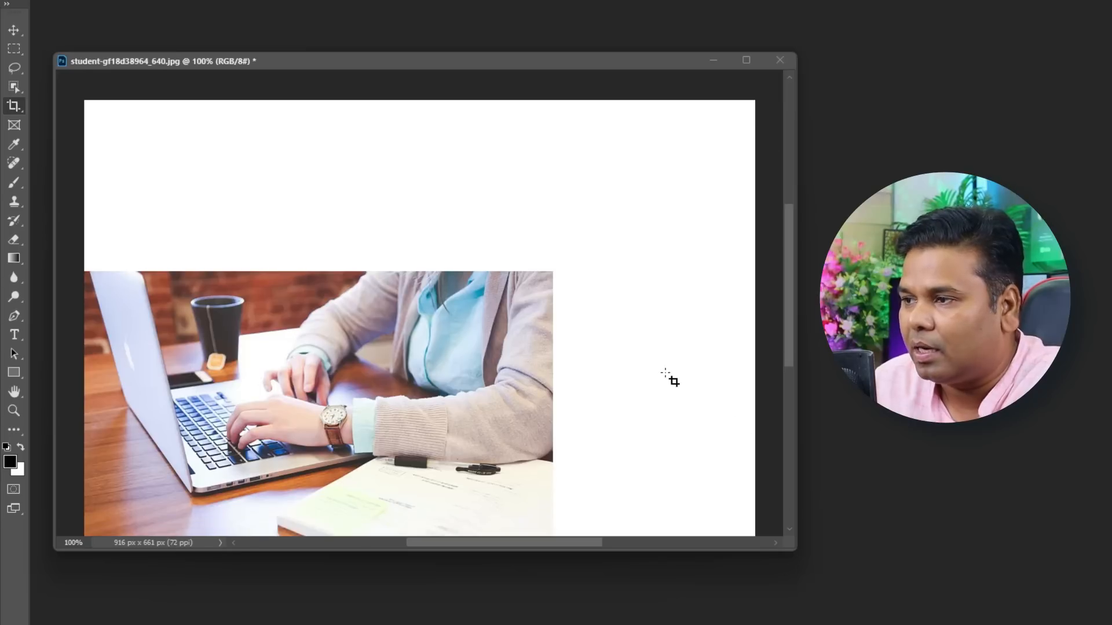
{"action": "scroll", "coordinate": [667, 377], "scroll_direction": "down", "scroll_amount": 1}
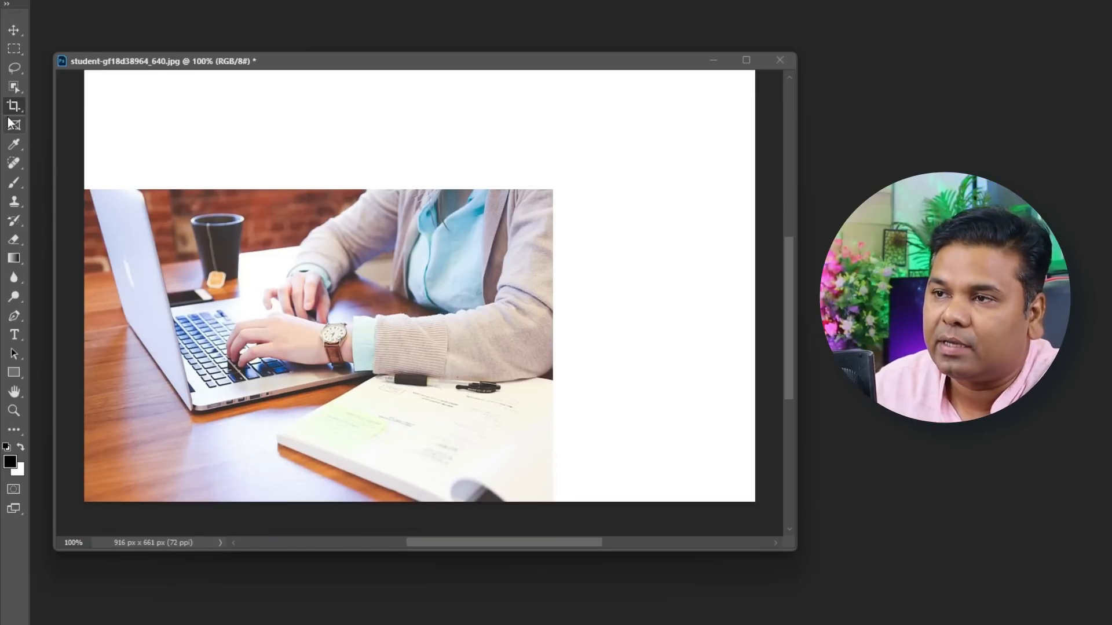
Step: Marquee-select the blank area beside the photo, slightly overlapping its right edge, and fill it using Generative Fill with an empty prompt
{"action": "left_click", "coordinate": [13, 49]}
{"action": "left_click_drag", "start_coordinate": [543, 188], "coordinate": [765, 507]}
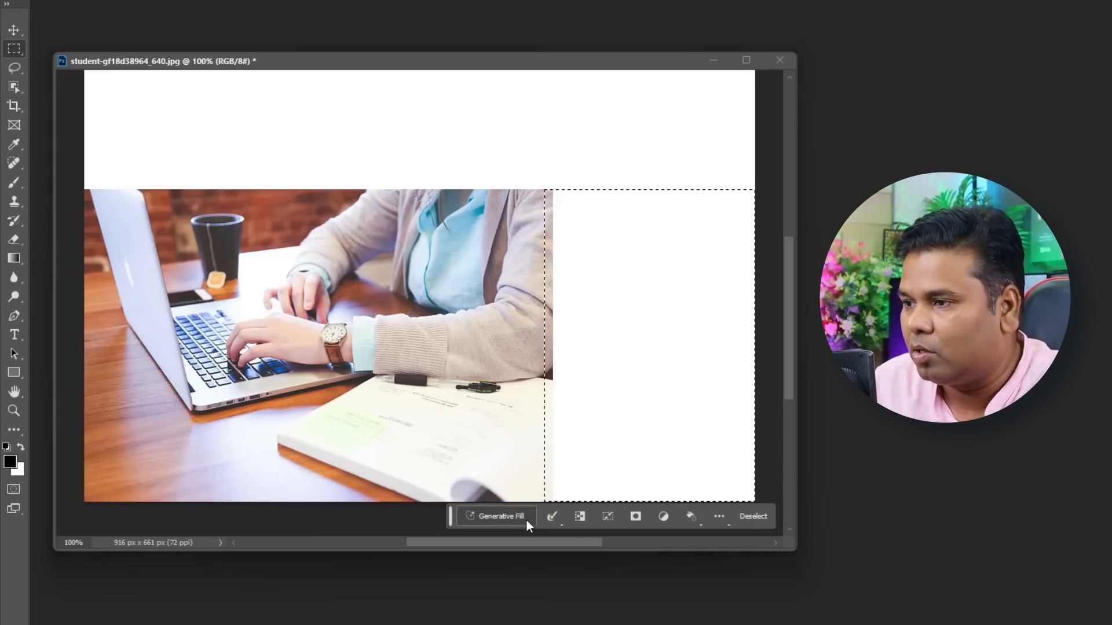
{"action": "left_click", "coordinate": [500, 516]}
{"action": "left_click", "coordinate": [697, 515]}
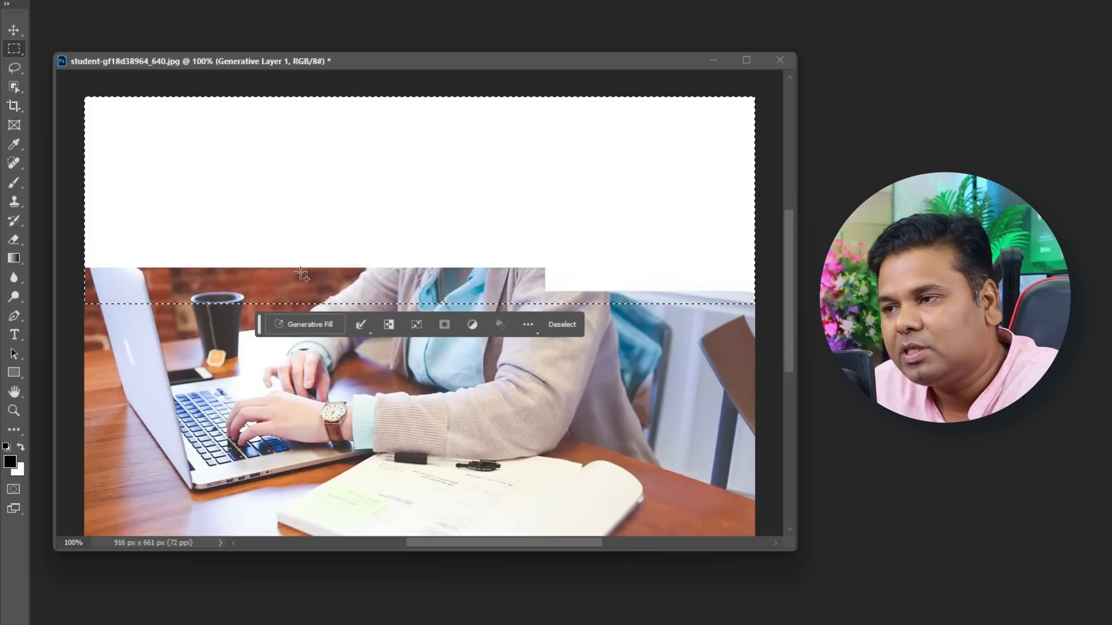
Step: Fill the selected blank strip above the student photo using Generative Fill with an empty prompt, and view all three variations
{"action": "left_click", "coordinate": [305, 325]}
{"action": "left_click", "coordinate": [495, 325]}
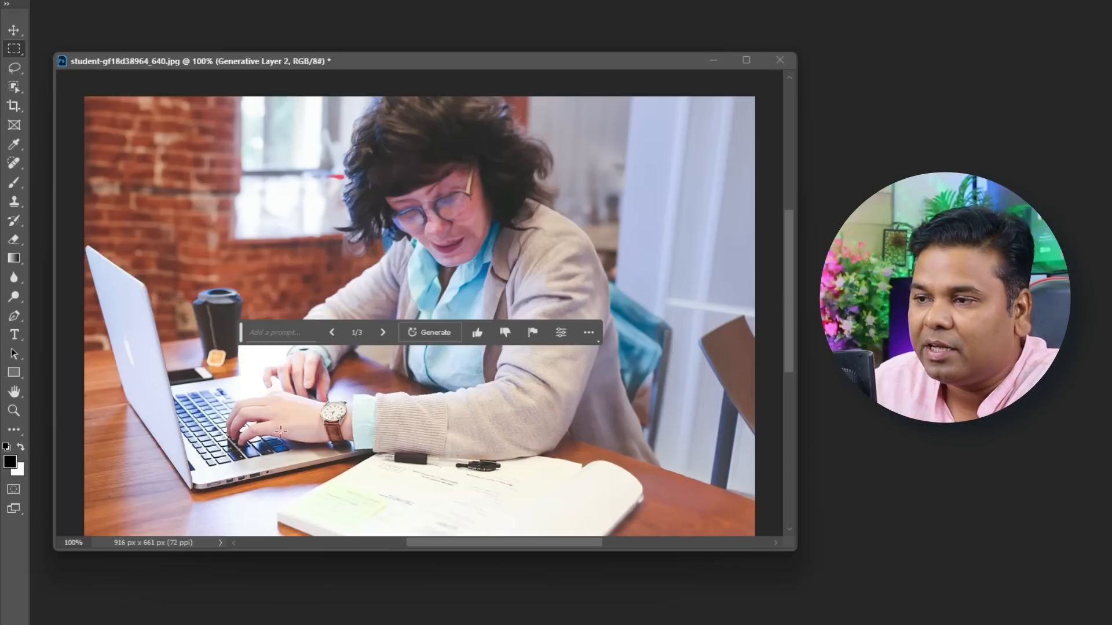
{"action": "left_click", "coordinate": [383, 333]}
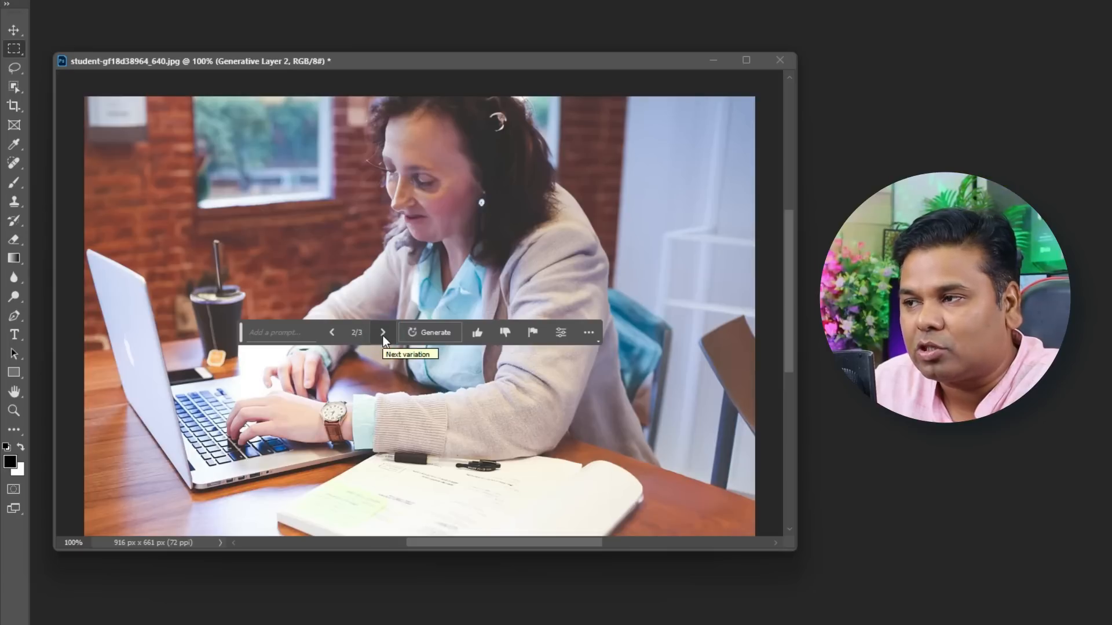
{"action": "left_click", "coordinate": [383, 333]}
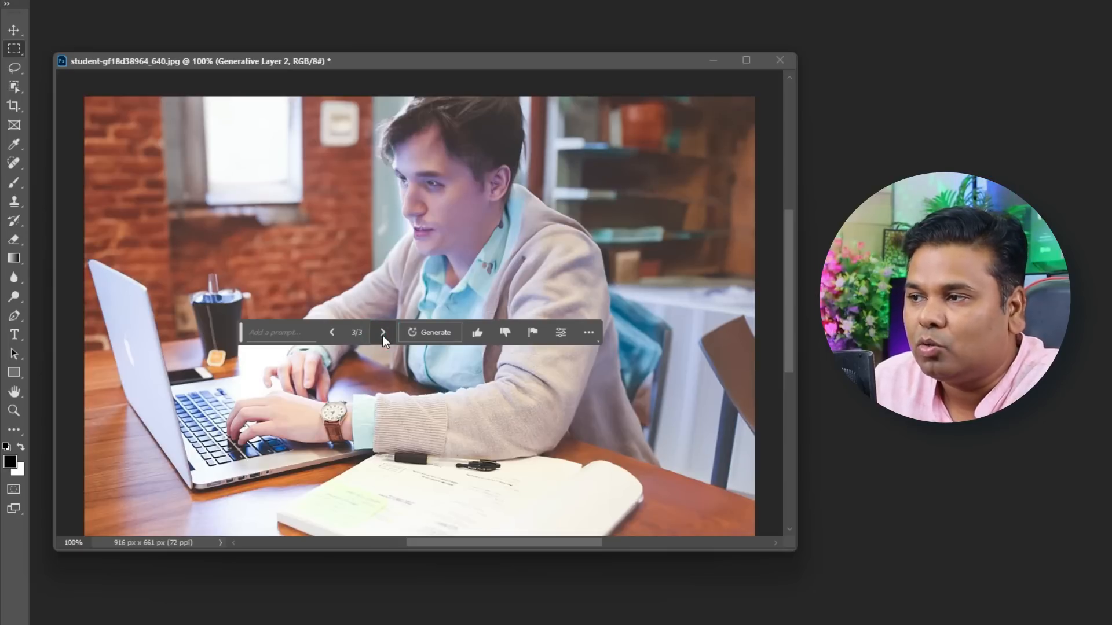
Step: Move the contextual task bar below the image, zoom out to see the whole picture and go back through the earlier variations
{"action": "left_click_drag", "start_coordinate": [241, 336], "coordinate": [219, 583]}
{"action": "scroll", "coordinate": [363, 364], "scroll_direction": "down", "scroll_amount": 2}
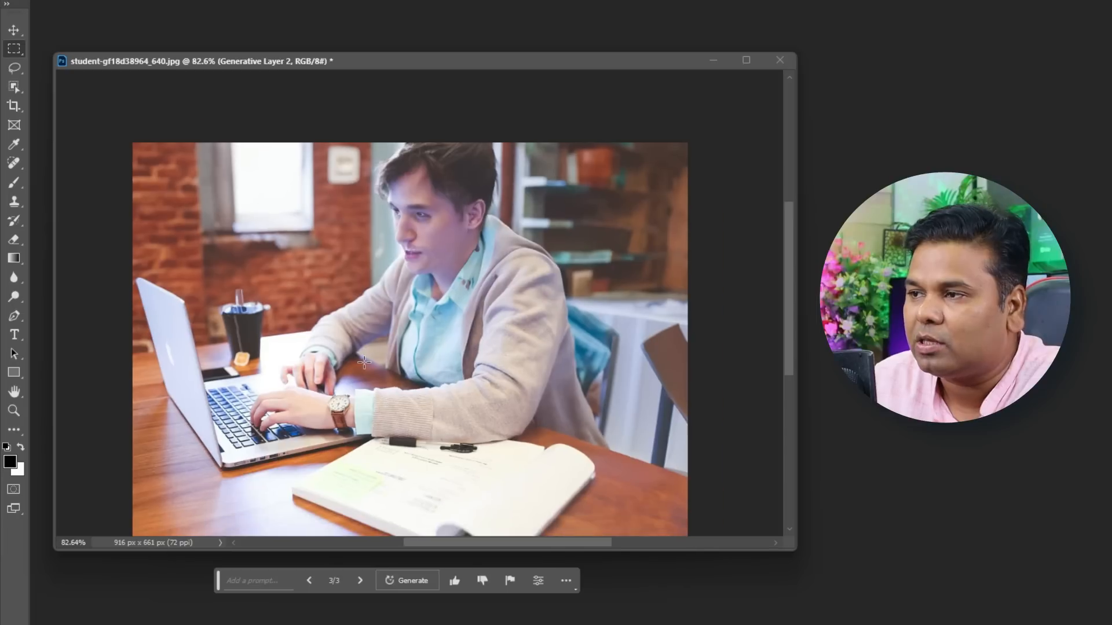
{"action": "scroll", "coordinate": [405, 391], "scroll_direction": "down", "scroll_amount": 2}
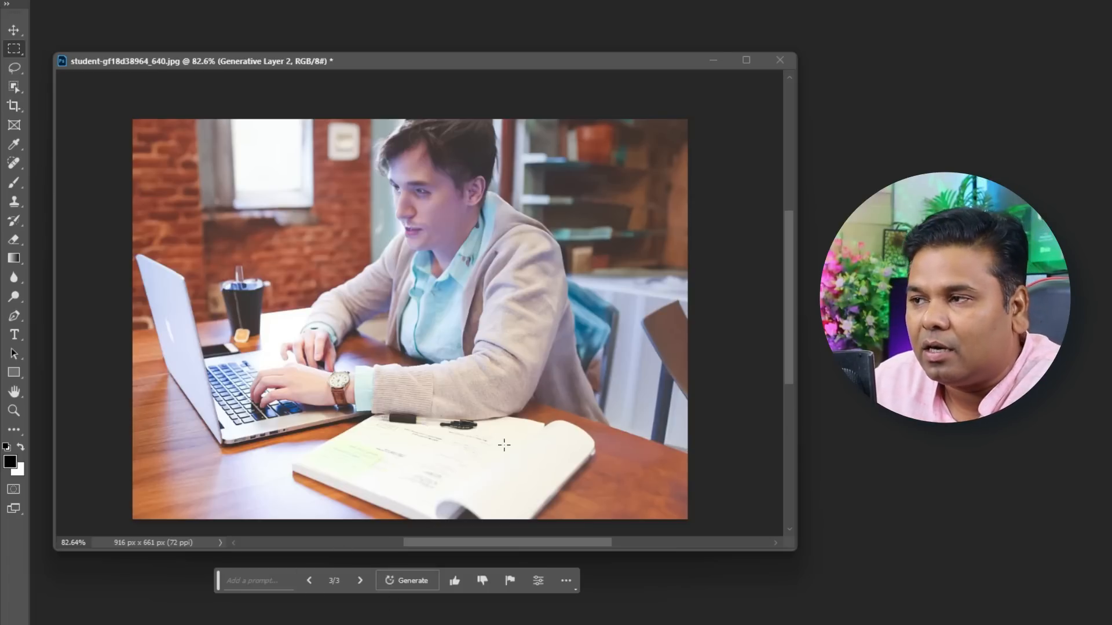
{"action": "left_click", "coordinate": [311, 581]}
{"action": "left_click", "coordinate": [313, 582]}
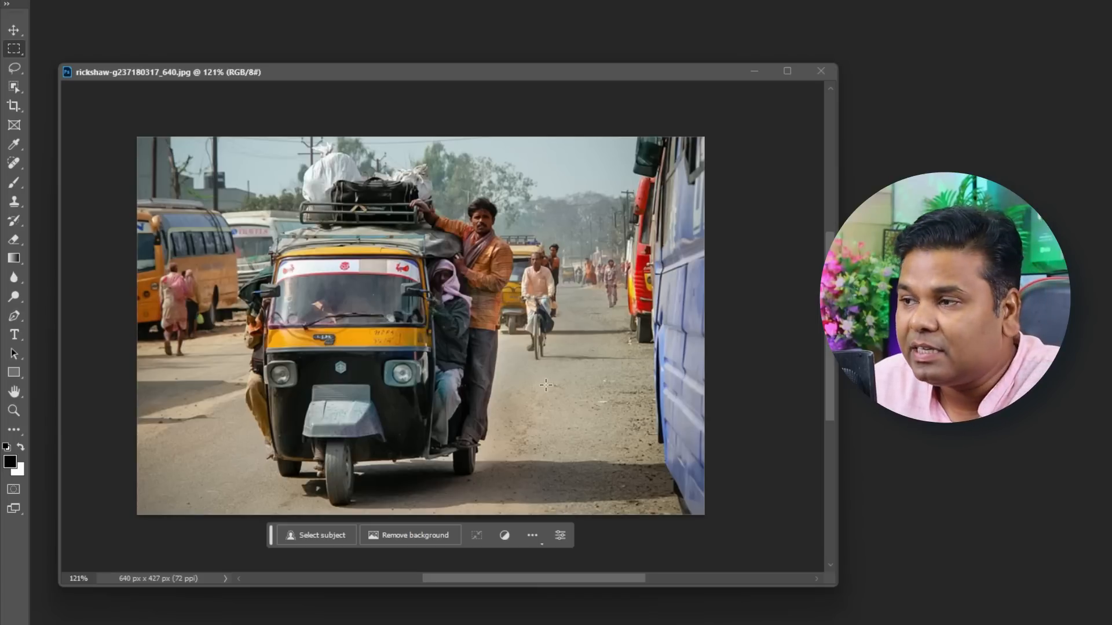
Step: Extend the rickshaw photo's canvas to the left with the Crop tool, to about 886 x 427 px
{"action": "left_click_drag", "start_coordinate": [482, 578], "coordinate": [460, 585]}
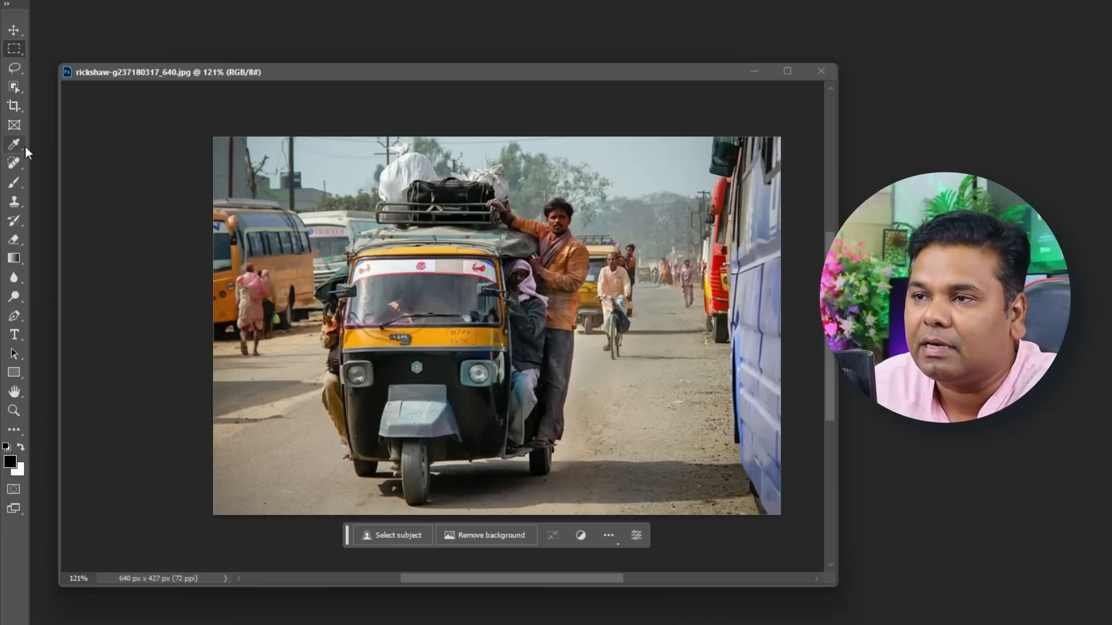
{"action": "left_click", "coordinate": [14, 105]}
{"action": "left_click_drag", "start_coordinate": [210, 295], "coordinate": [109, 312]}
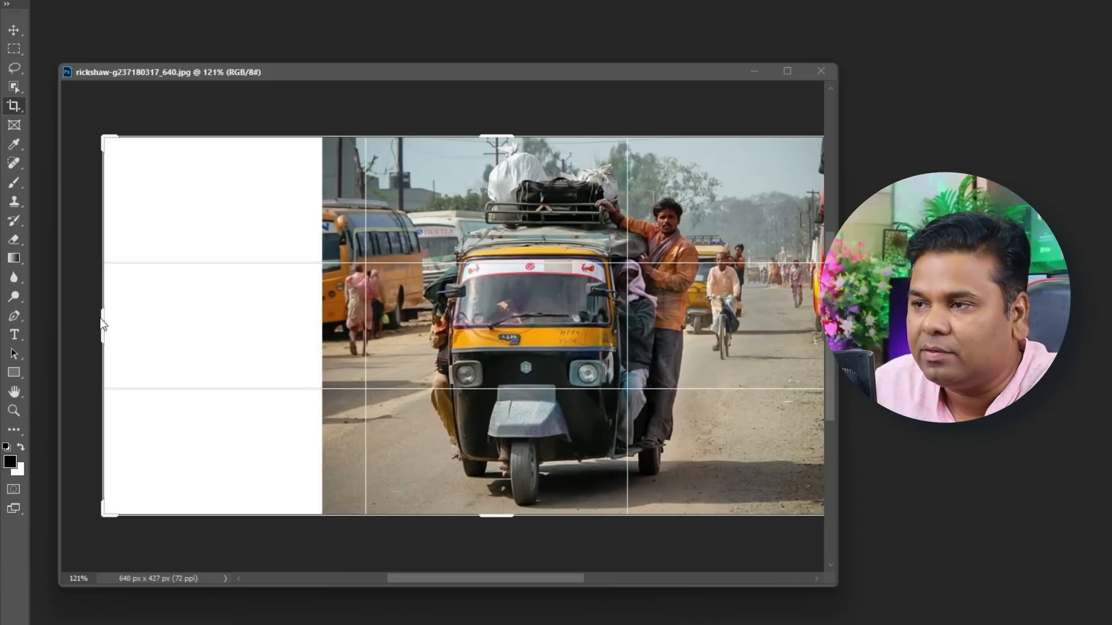
{"action": "double_click", "coordinate": [285, 280]}
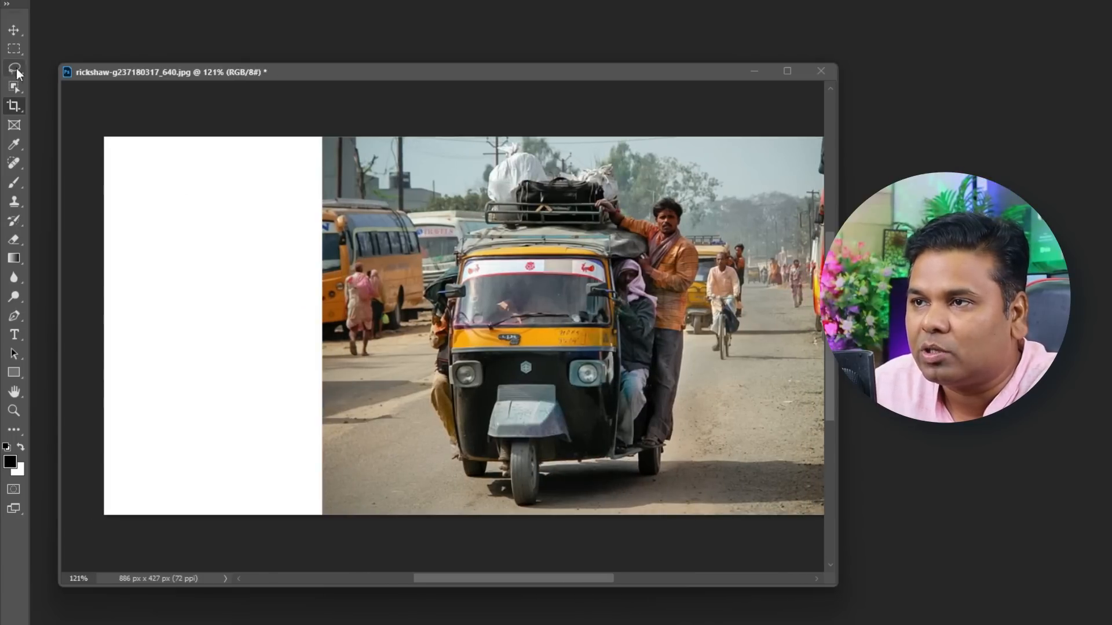
Step: Marquee-select the blank area plus a strip of the rickshaw photo's left edge and fill it using Generative Fill with an empty prompt
{"action": "left_click", "coordinate": [14, 49]}
{"action": "left_click_drag", "start_coordinate": [94, 124], "coordinate": [379, 548]}
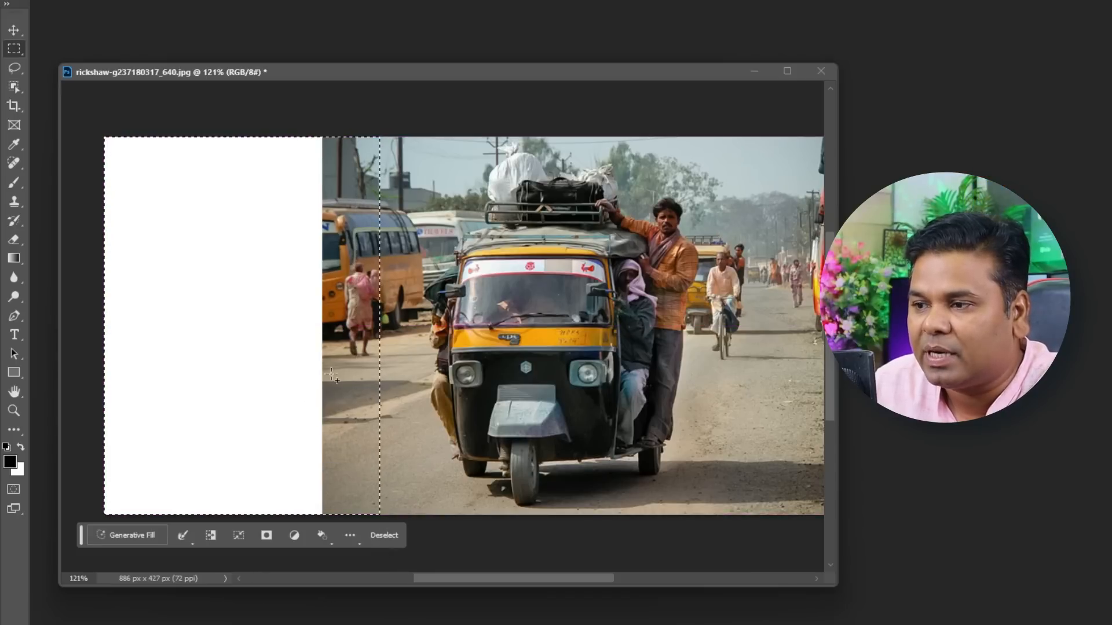
{"action": "left_click", "coordinate": [129, 547]}
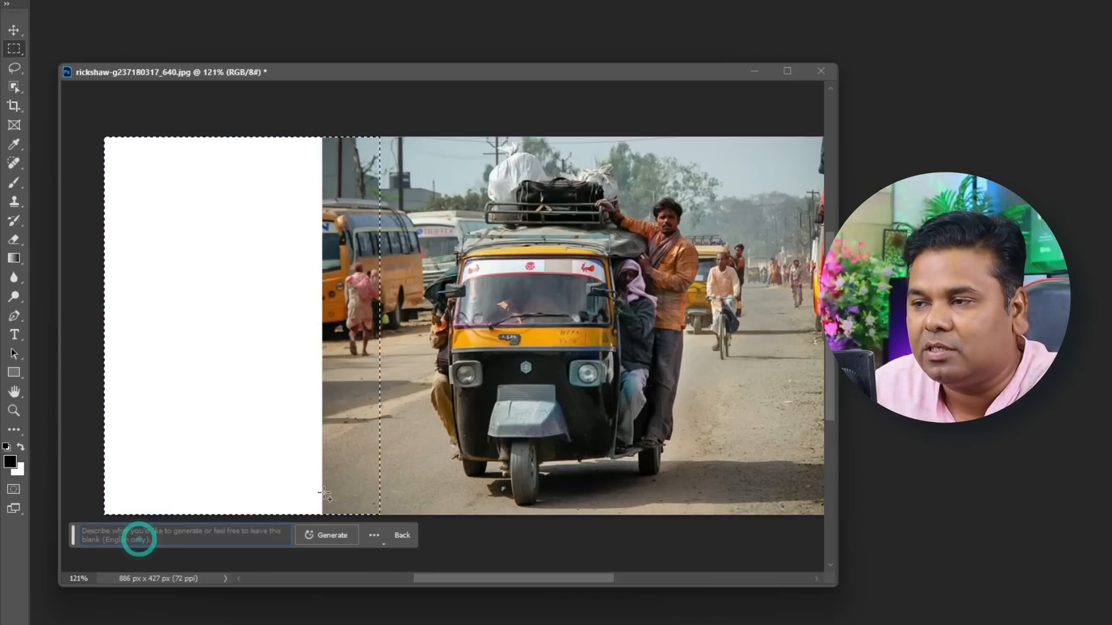
{"action": "left_click", "coordinate": [333, 537]}
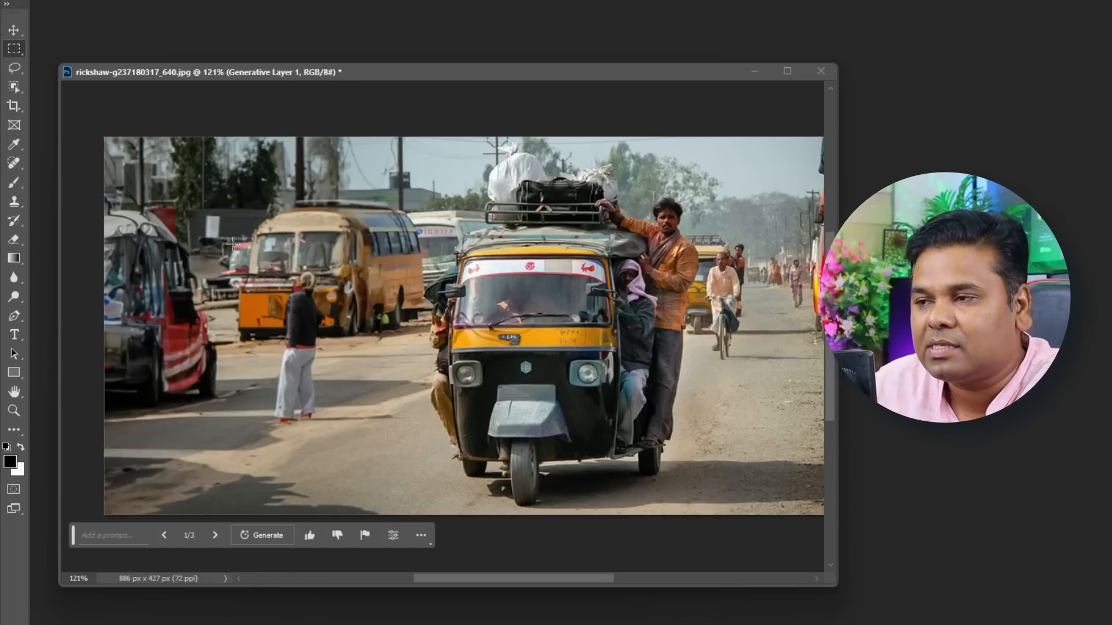
Step: Review the three variations of the extended street scene and return to the first one
{"action": "left_click", "coordinate": [212, 541]}
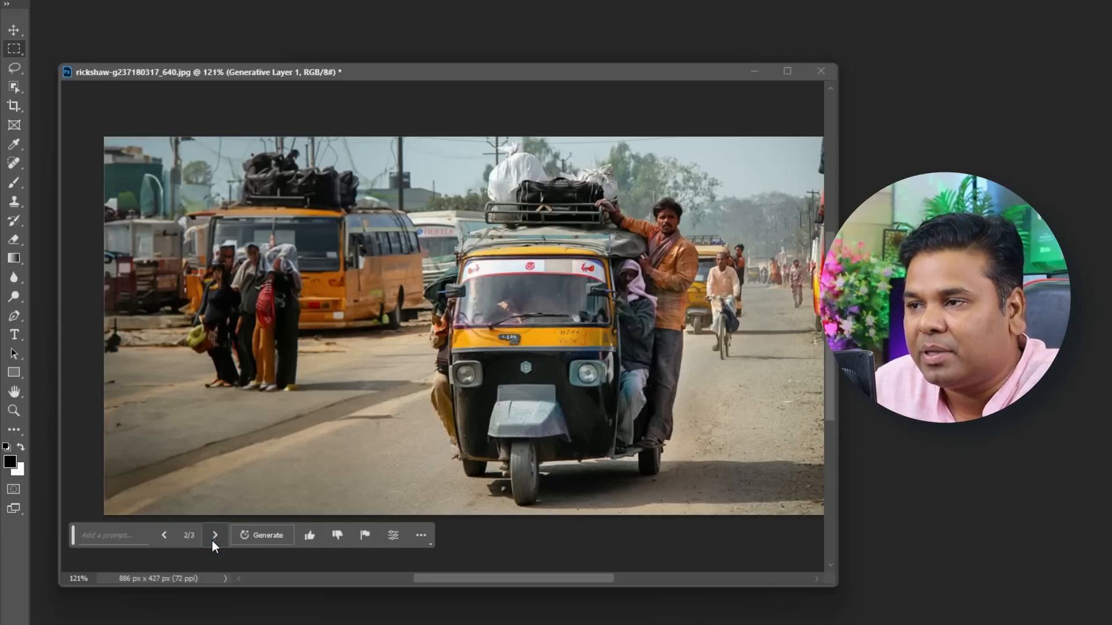
{"action": "left_click", "coordinate": [215, 535]}
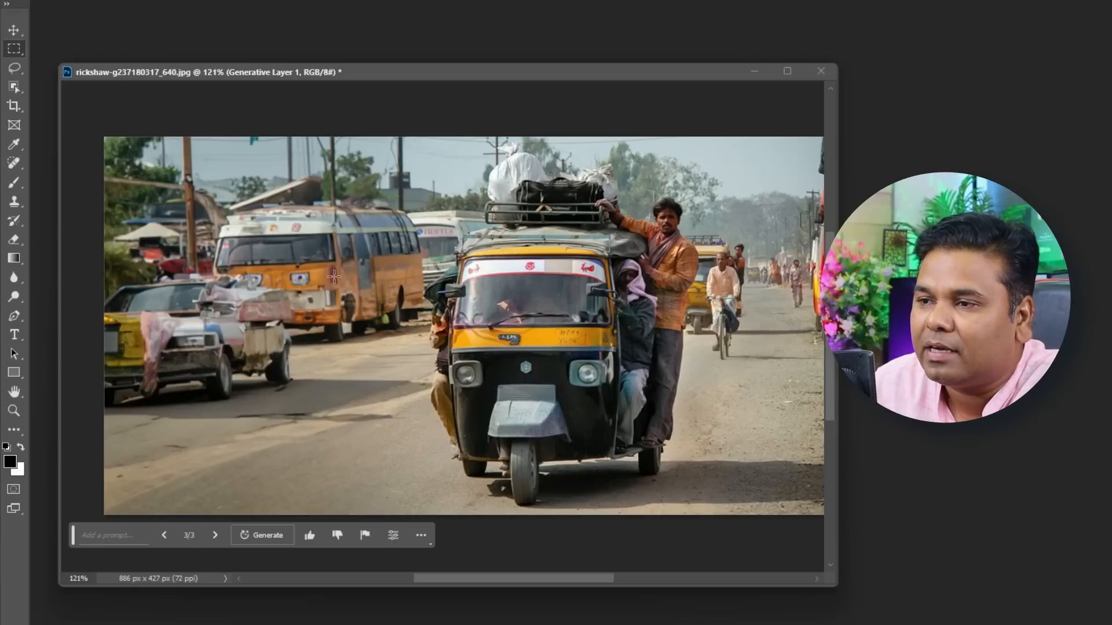
{"action": "left_click", "coordinate": [168, 534]}
{"action": "left_click", "coordinate": [167, 535]}
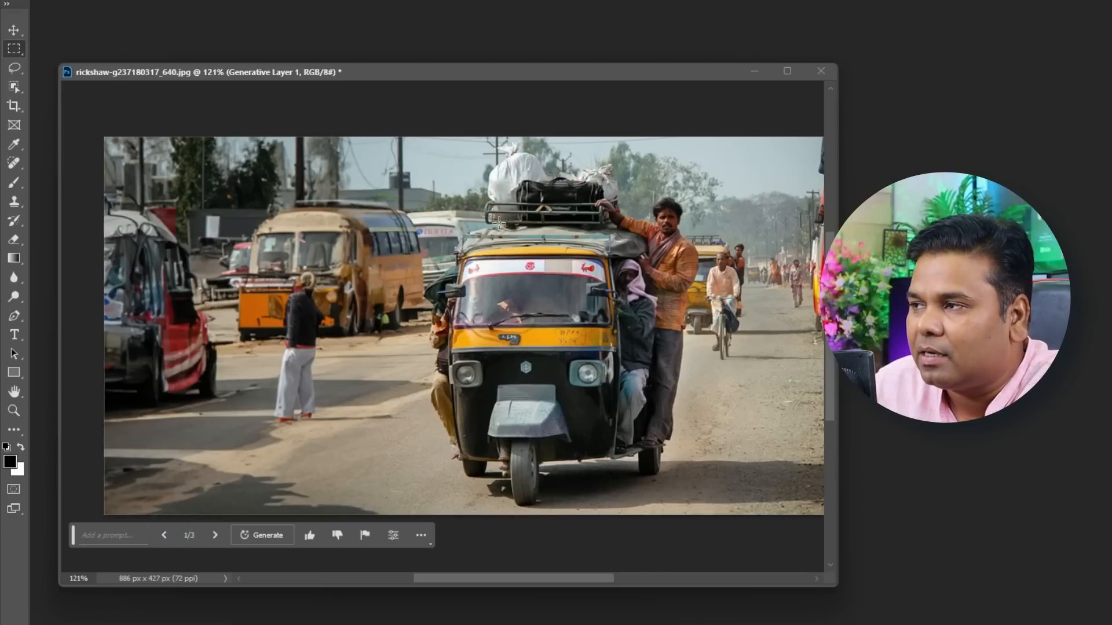
{"action": "left_click_drag", "start_coordinate": [471, 582], "coordinate": [499, 579]}
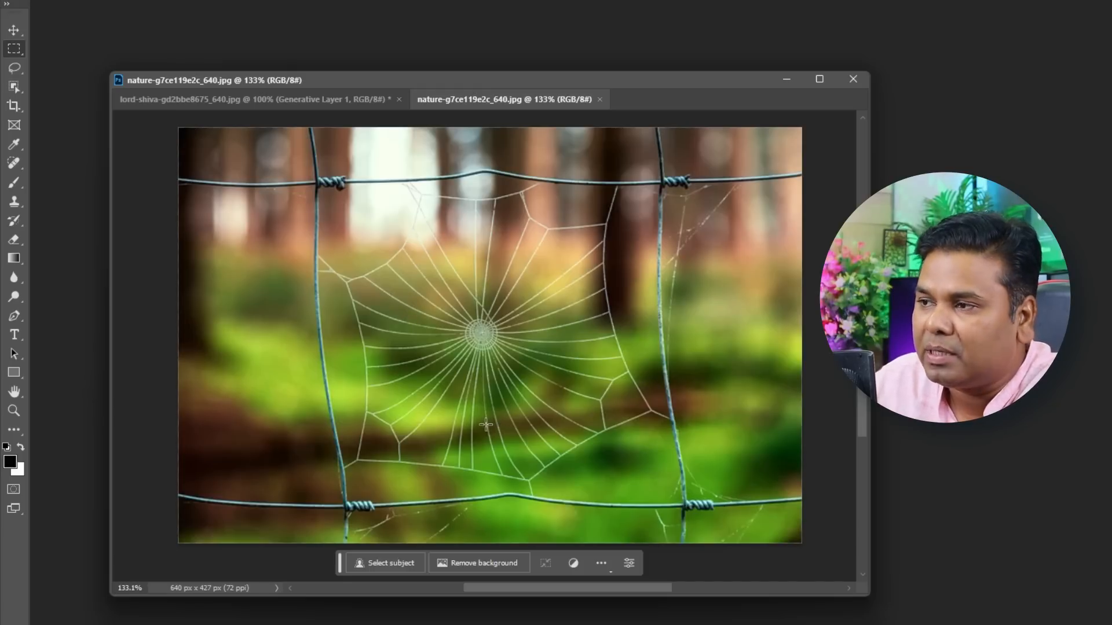
Step: Marquee-select an area just left of the spider web's centre, generate a "Spider" with Generative Fill, and step through to the third variation
{"action": "left_click_drag", "start_coordinate": [389, 273], "coordinate": [485, 373]}
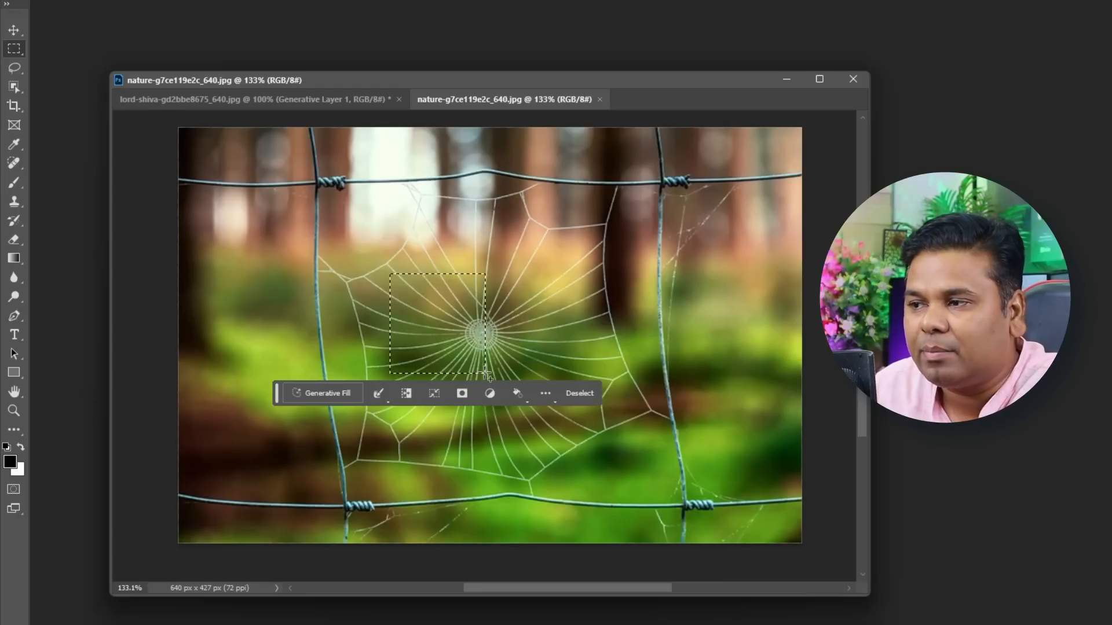
{"action": "left_click", "coordinate": [328, 400]}
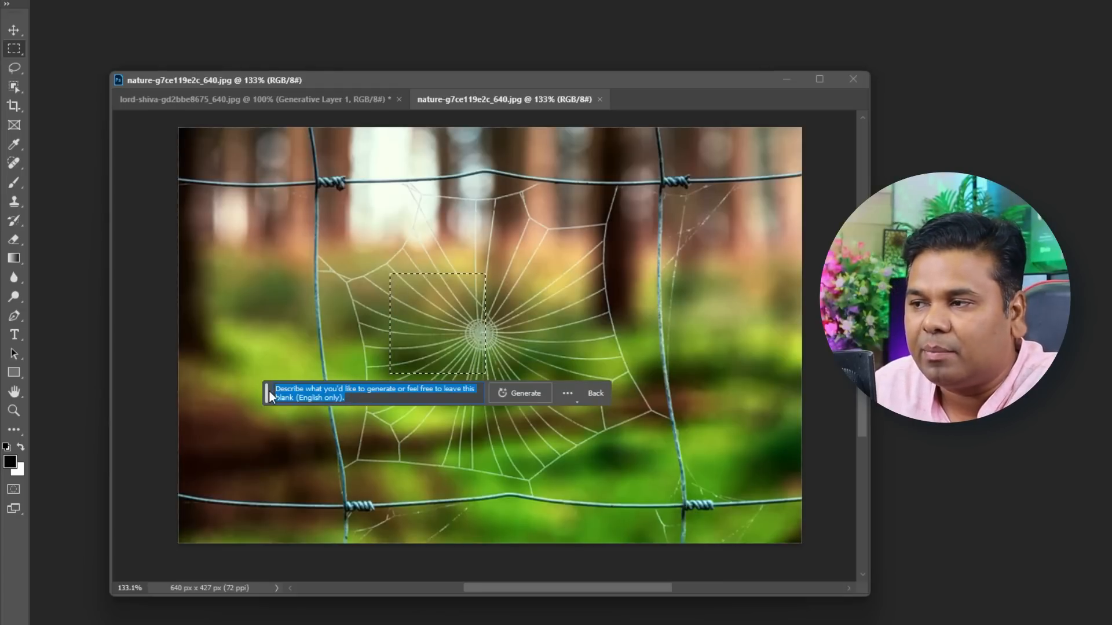
{"action": "type", "text": "Spider"}
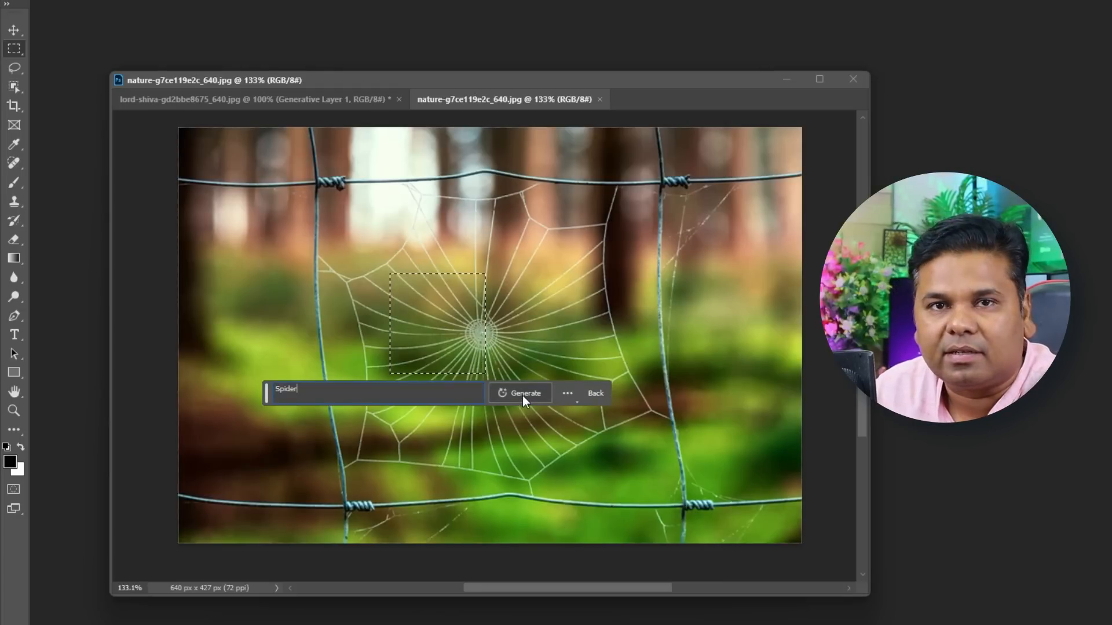
{"action": "left_click", "coordinate": [522, 394]}
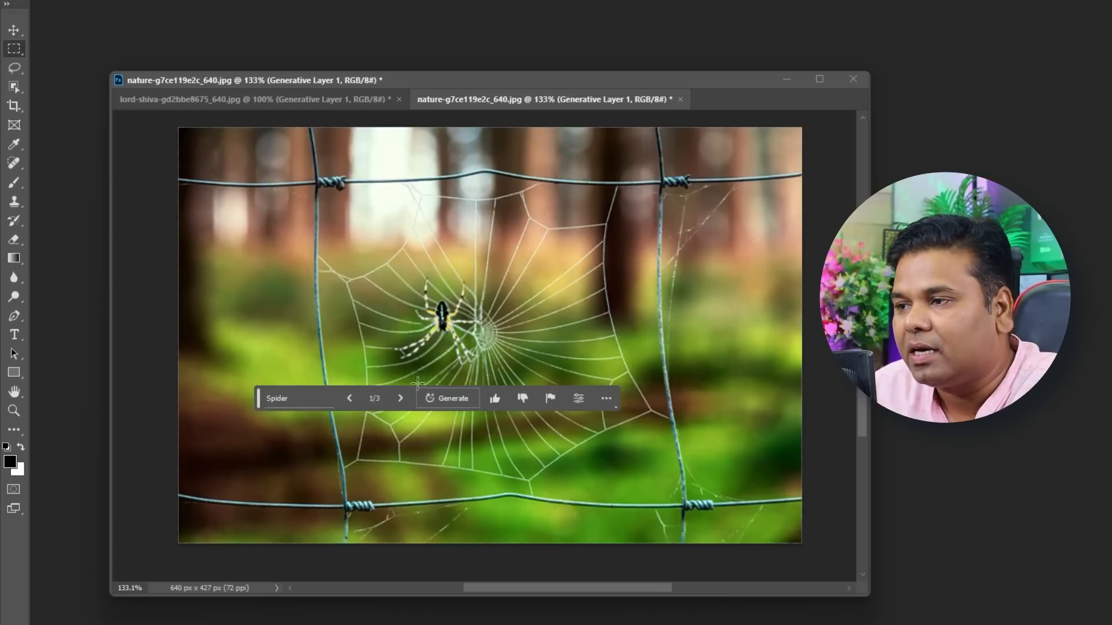
{"action": "left_click", "coordinate": [400, 398]}
{"action": "left_click", "coordinate": [400, 398]}
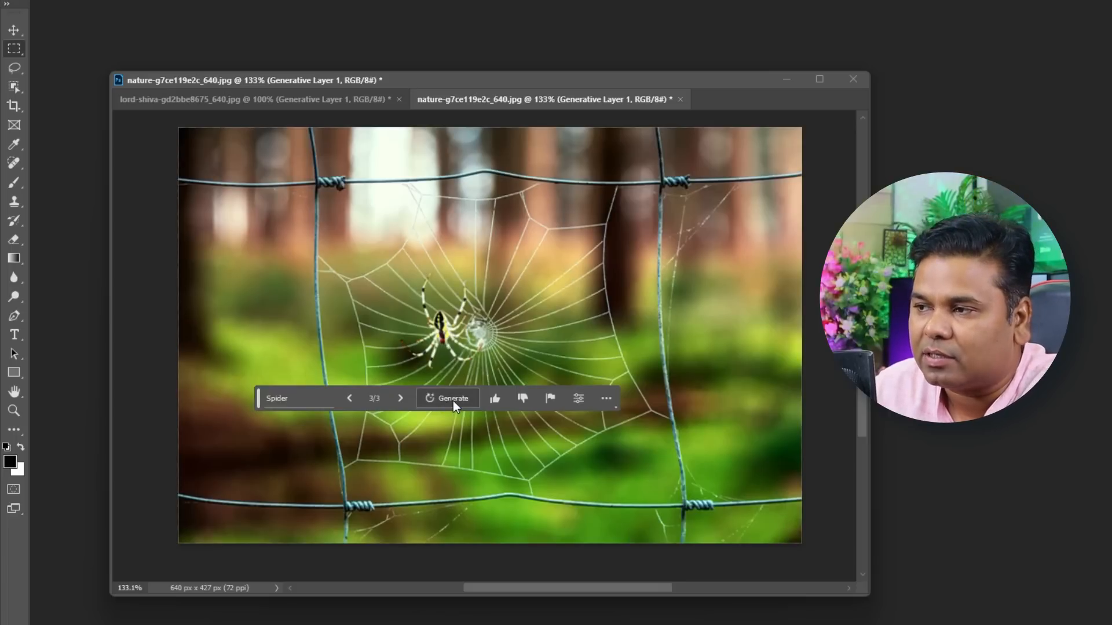
Step: Change the spider layer's prompt to "Spiderman" and regenerate the fill on the web
{"action": "left_click", "coordinate": [280, 398]}
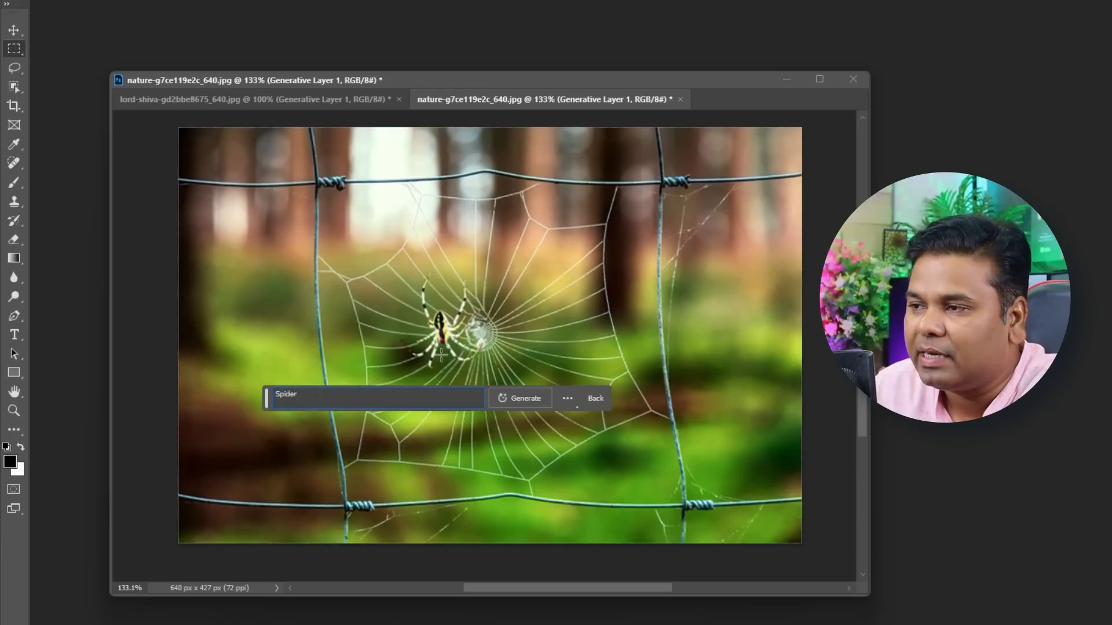
{"action": "type", "text": "man"}
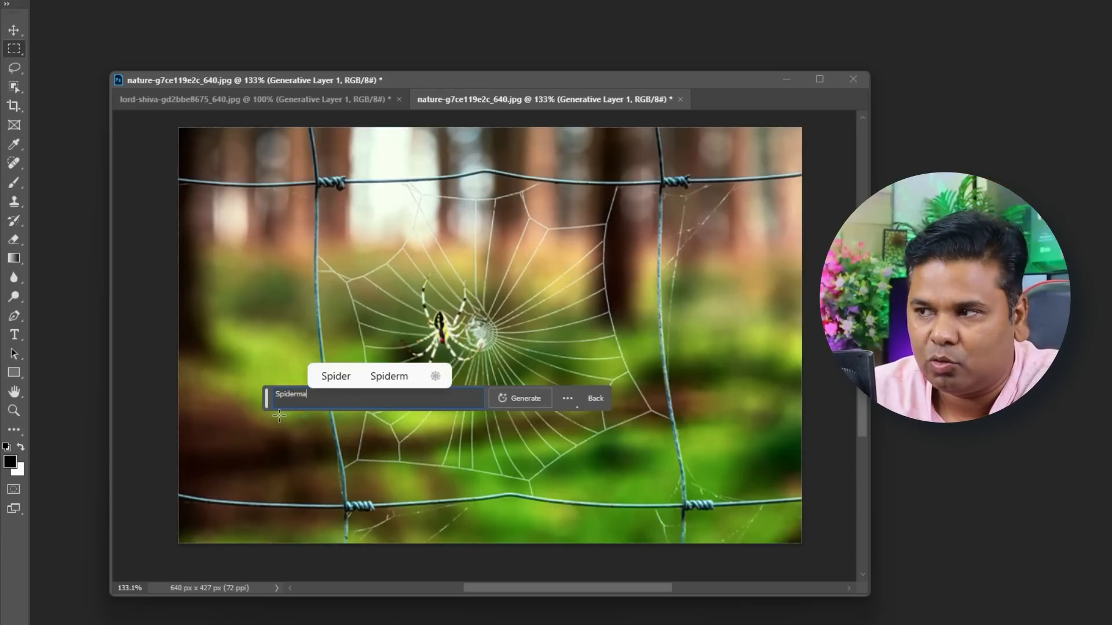
{"action": "left_click", "coordinate": [337, 402]}
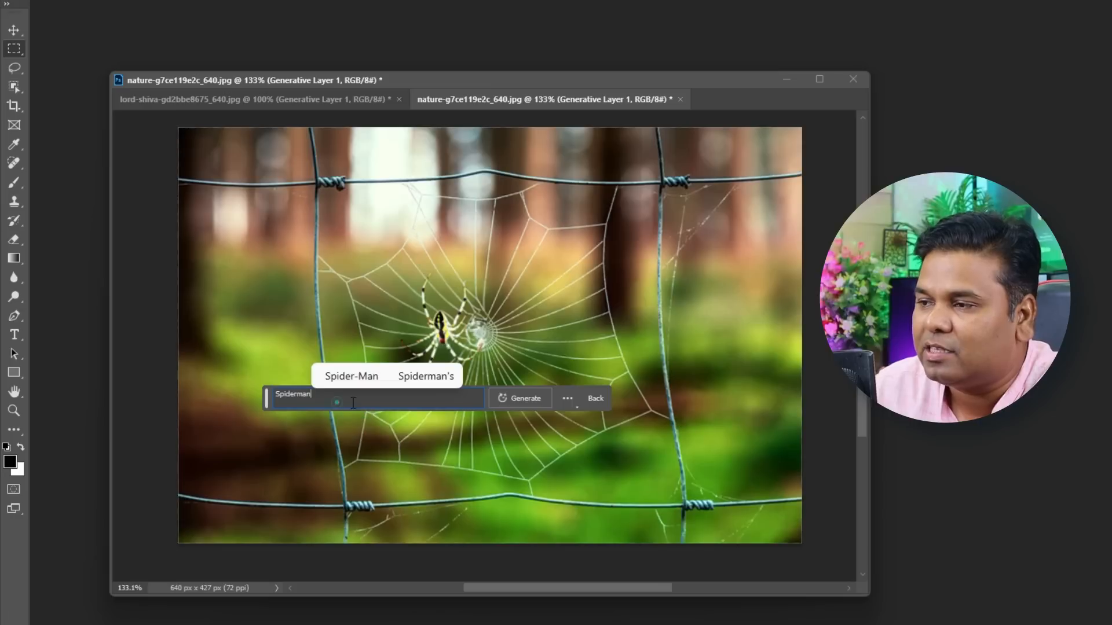
{"action": "left_click", "coordinate": [519, 399]}
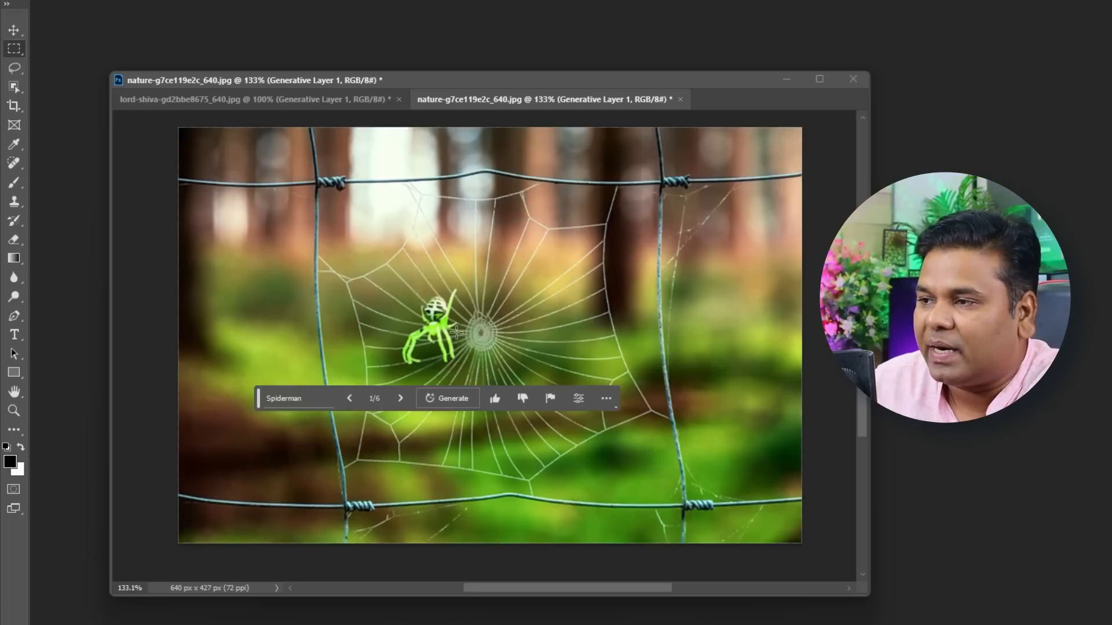
Step: Review the new "Spiderman" variations on the spider web, return to the first one, and minimize the photo's window
{"action": "left_click", "coordinate": [405, 399]}
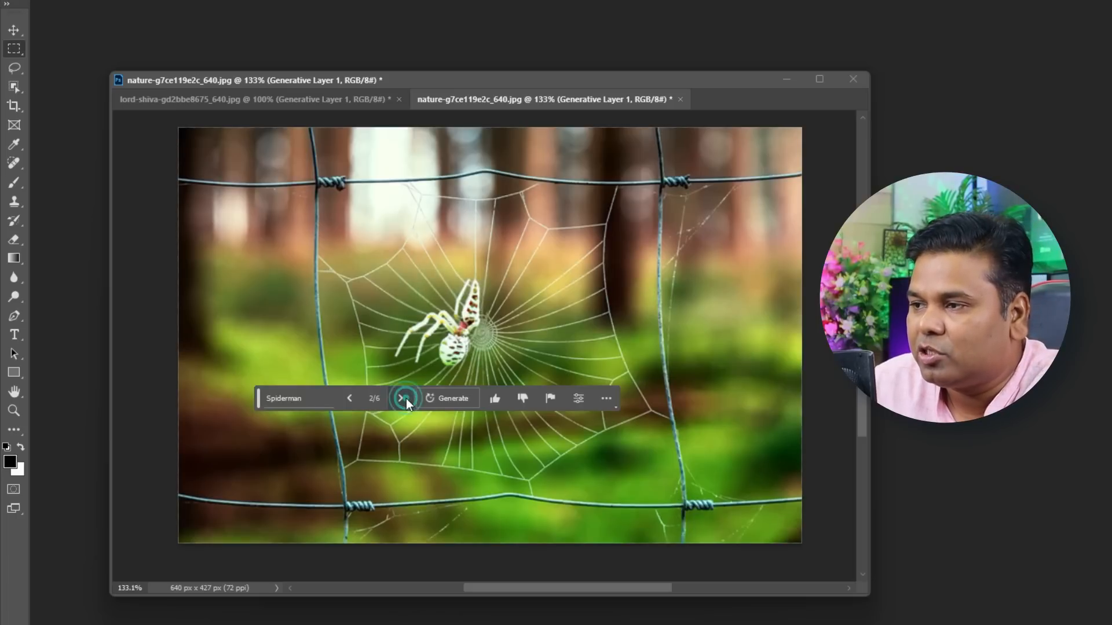
{"action": "left_click", "coordinate": [405, 399]}
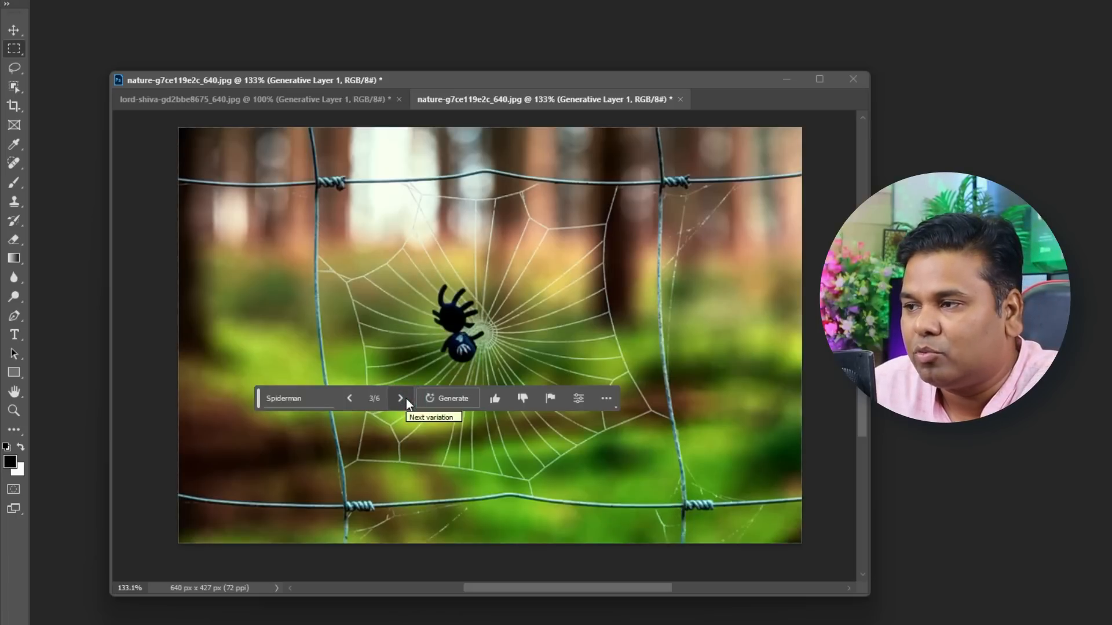
{"action": "left_click", "coordinate": [406, 398]}
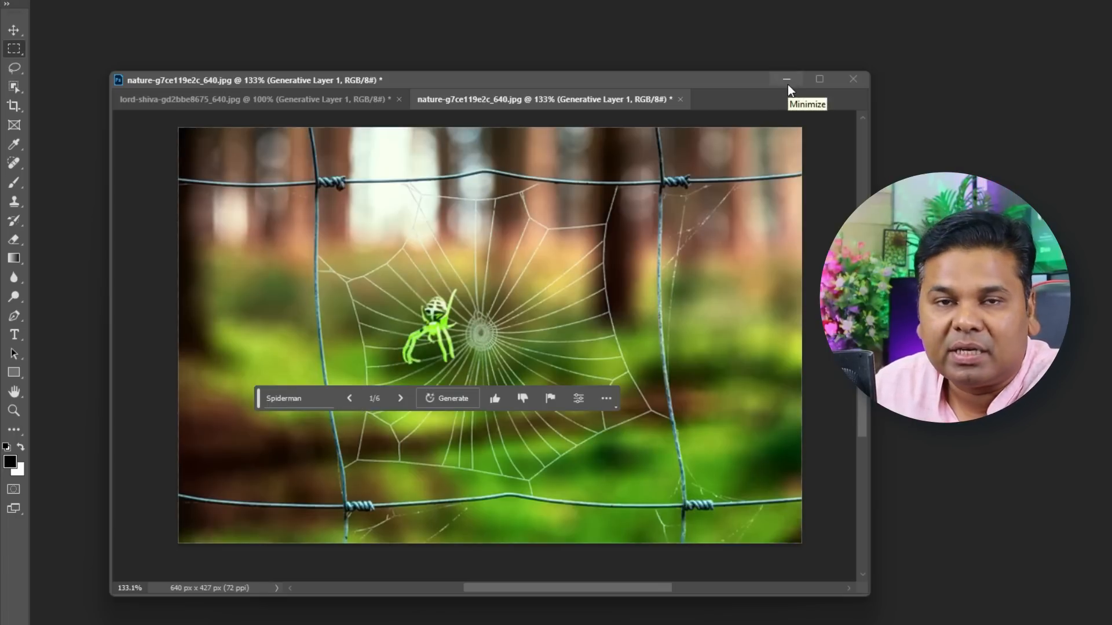
{"action": "left_click", "coordinate": [786, 81]}
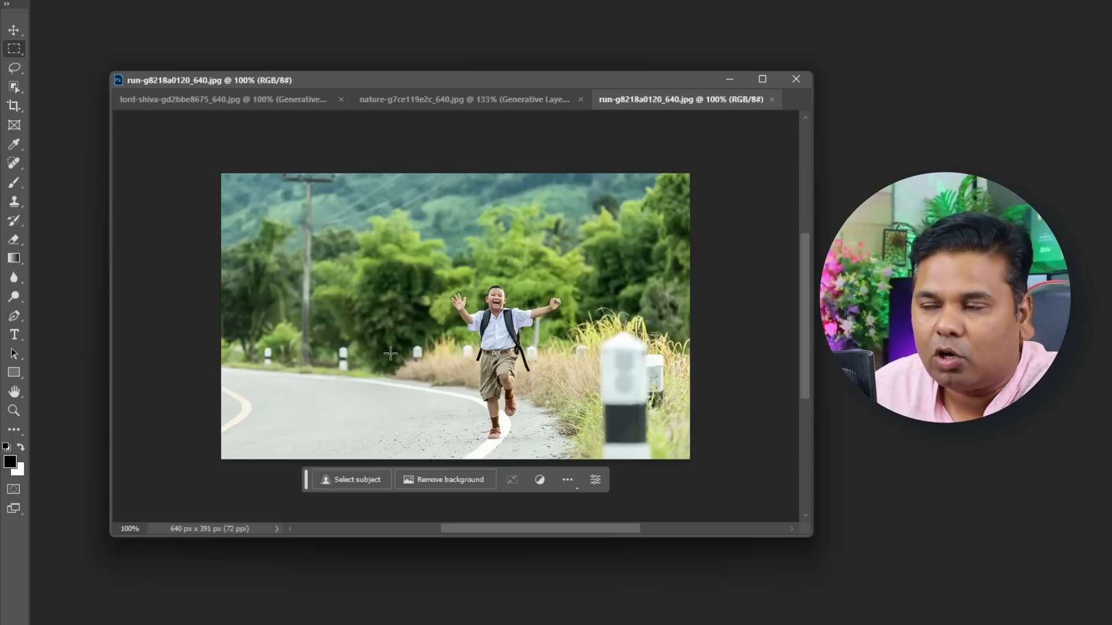
Step: Marquee-select the road area beside the running boy, generate a "Running dog" with Generative Fill, and step through to the third variation
{"action": "left_click_drag", "start_coordinate": [342, 325], "coordinate": [463, 423]}
{"action": "left_click", "coordinate": [300, 443]}
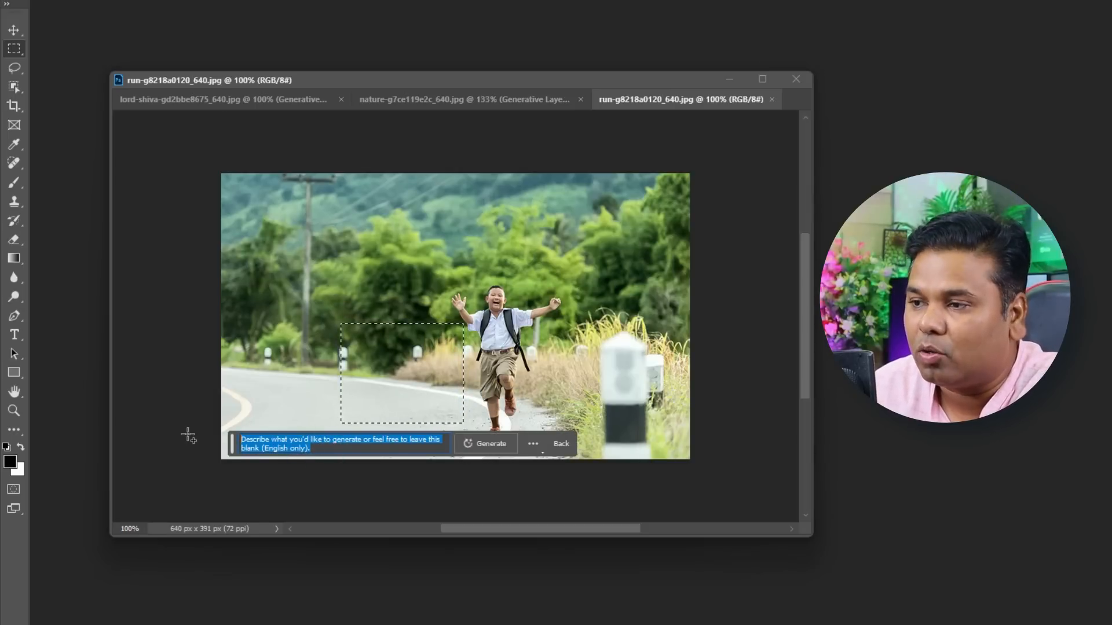
{"action": "type", "text": "Running dog"}
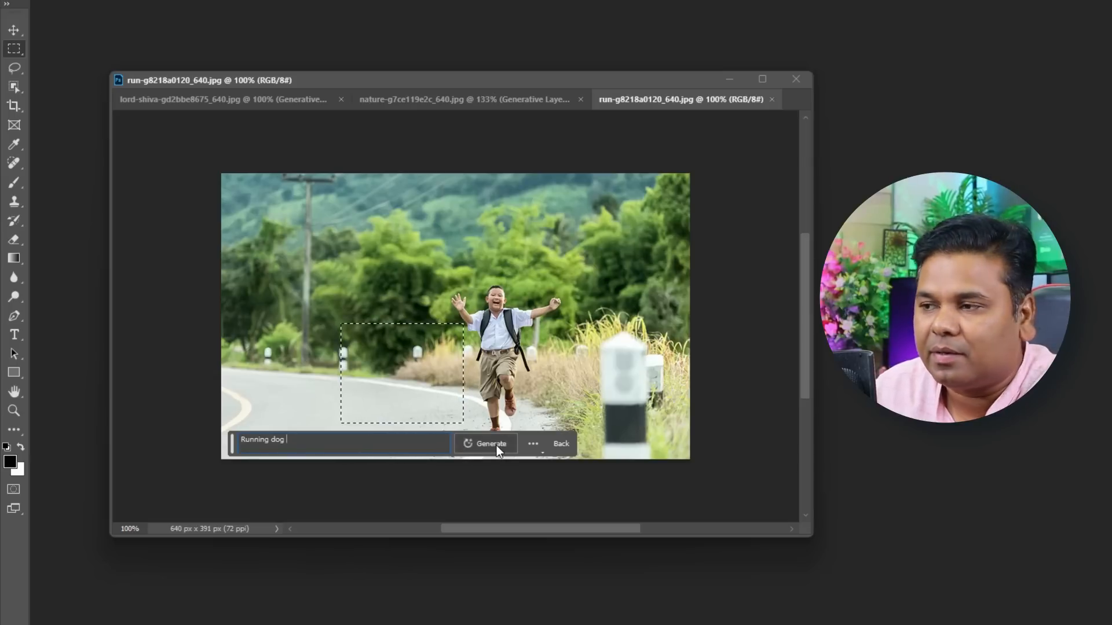
{"action": "left_click", "coordinate": [496, 445]}
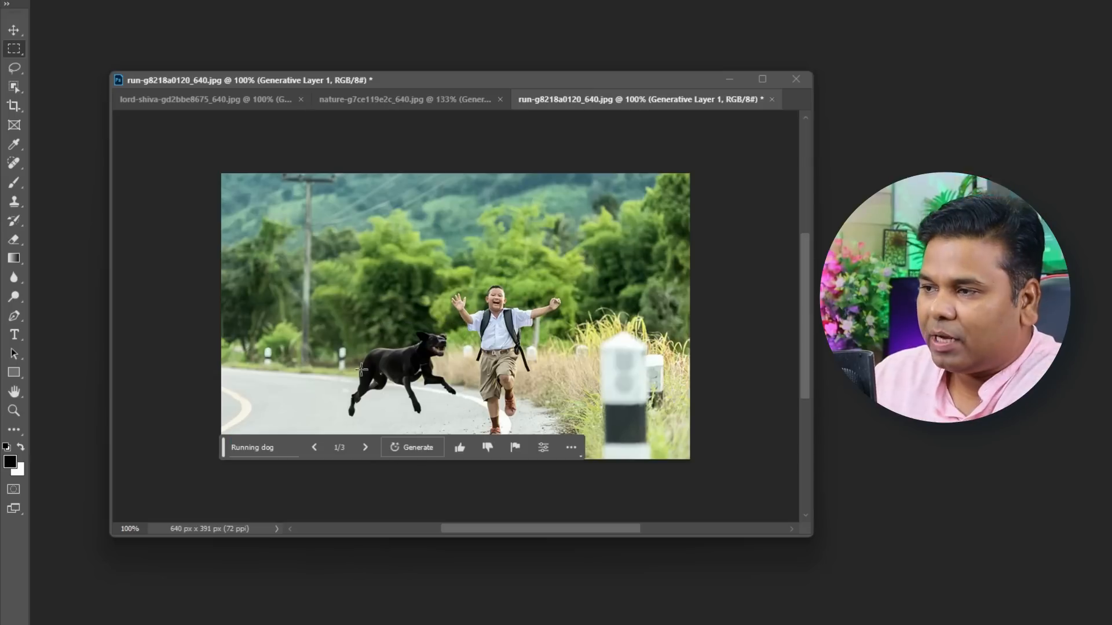
{"action": "left_click", "coordinate": [360, 451]}
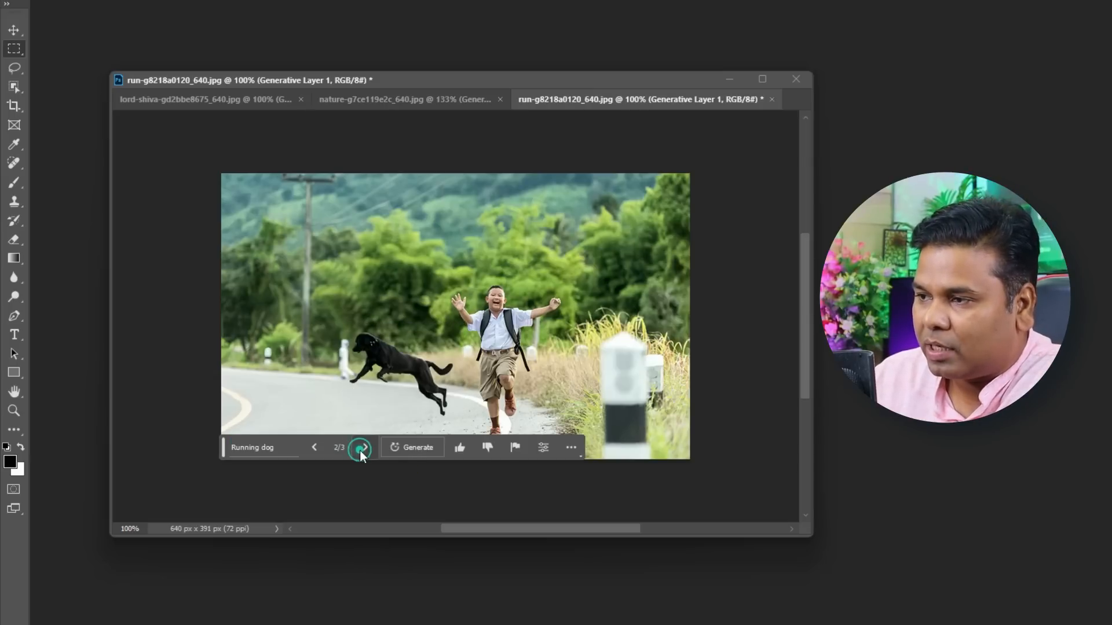
{"action": "left_click", "coordinate": [364, 448]}
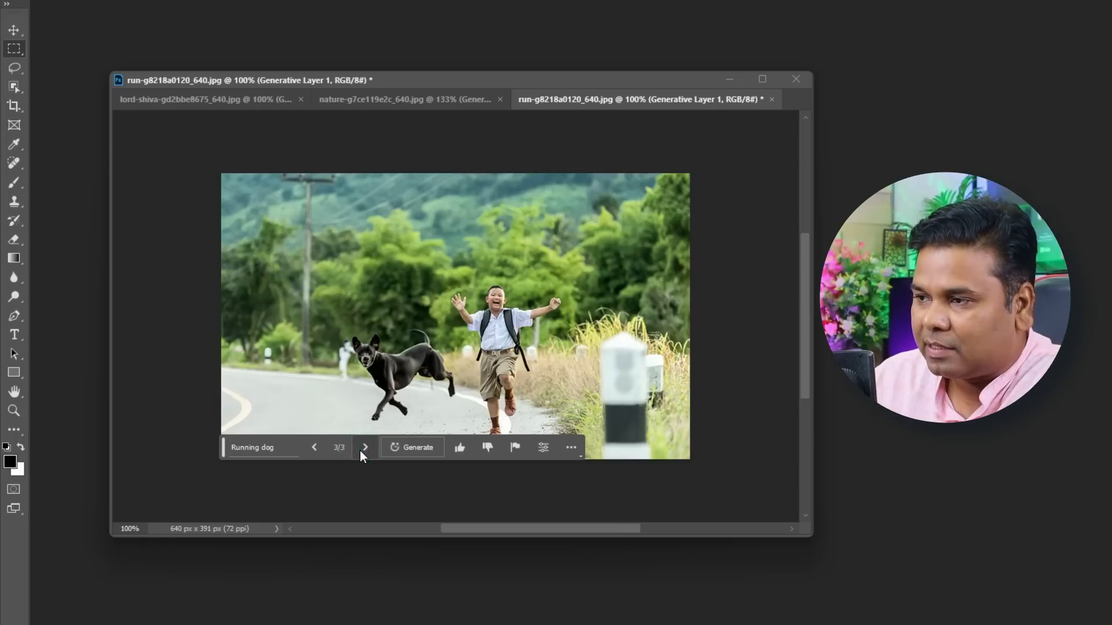
Step: Extend the dog layer's prompt with "Labrador with belt", regenerate it, and return to the first variation after comparing the results
{"action": "left_click", "coordinate": [280, 447]}
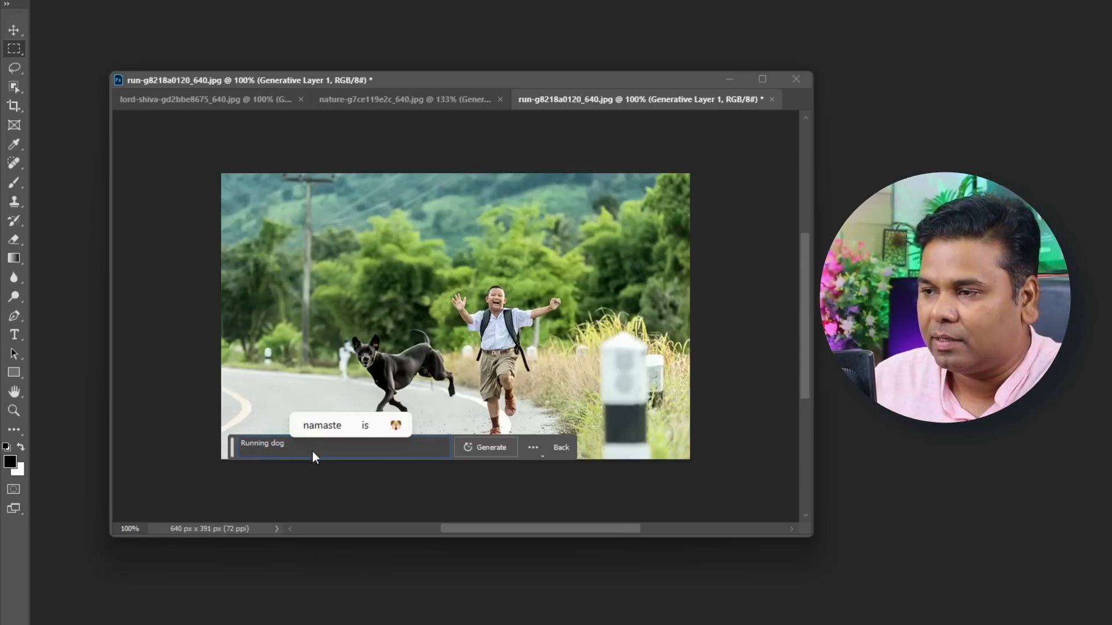
{"action": "type", "text": "Labrador with belt"}
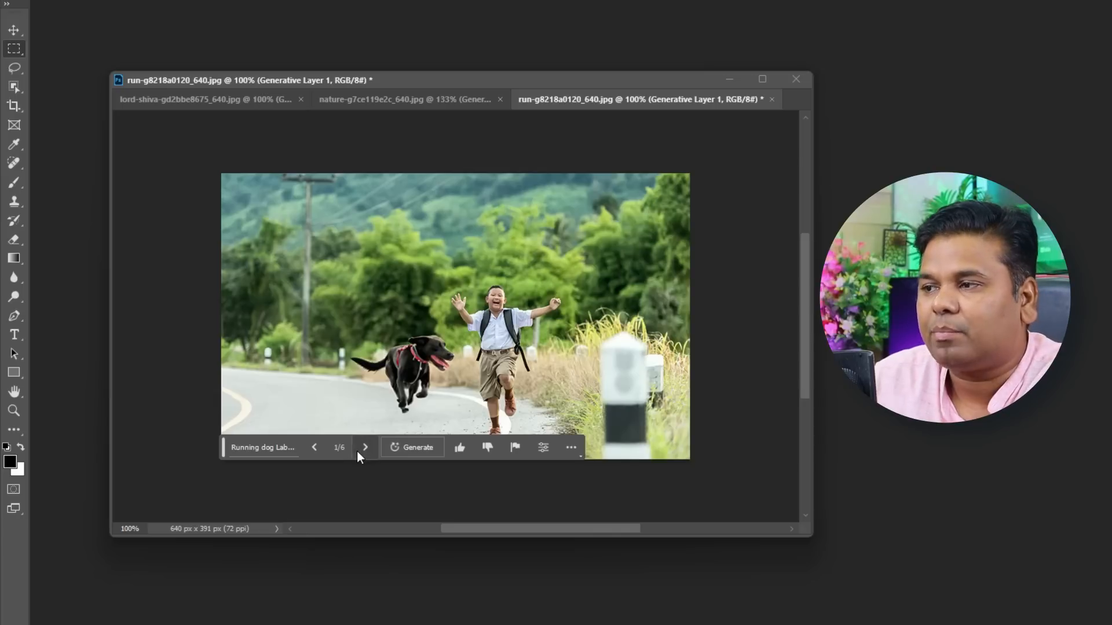
{"action": "left_click", "coordinate": [357, 451]}
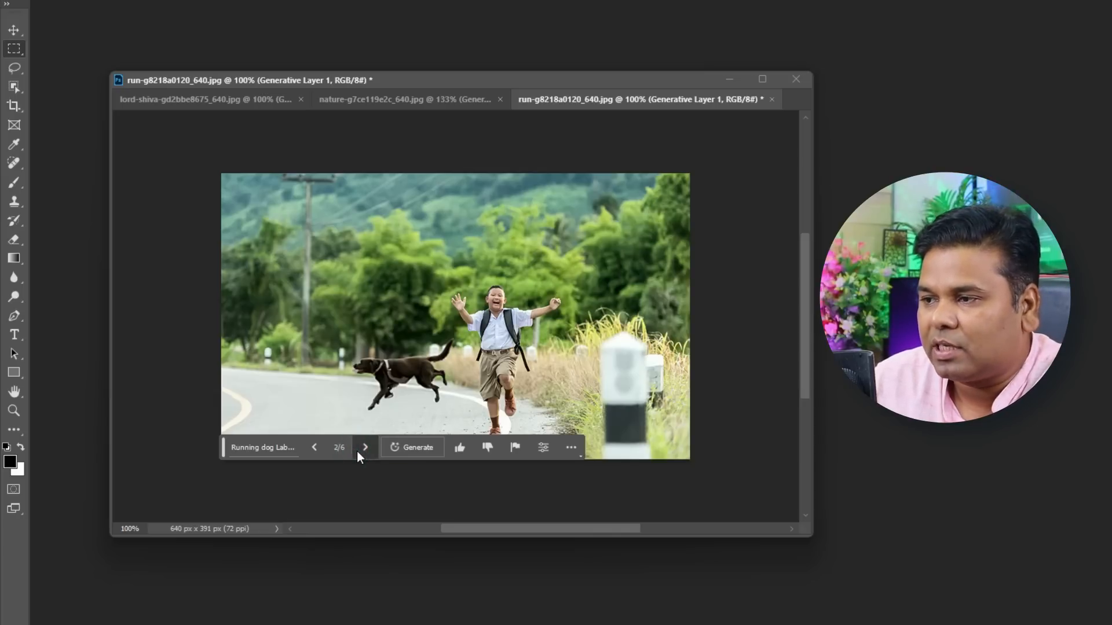
{"action": "left_click", "coordinate": [357, 451]}
{"action": "left_click", "coordinate": [321, 444]}
{"action": "left_click", "coordinate": [321, 445]}
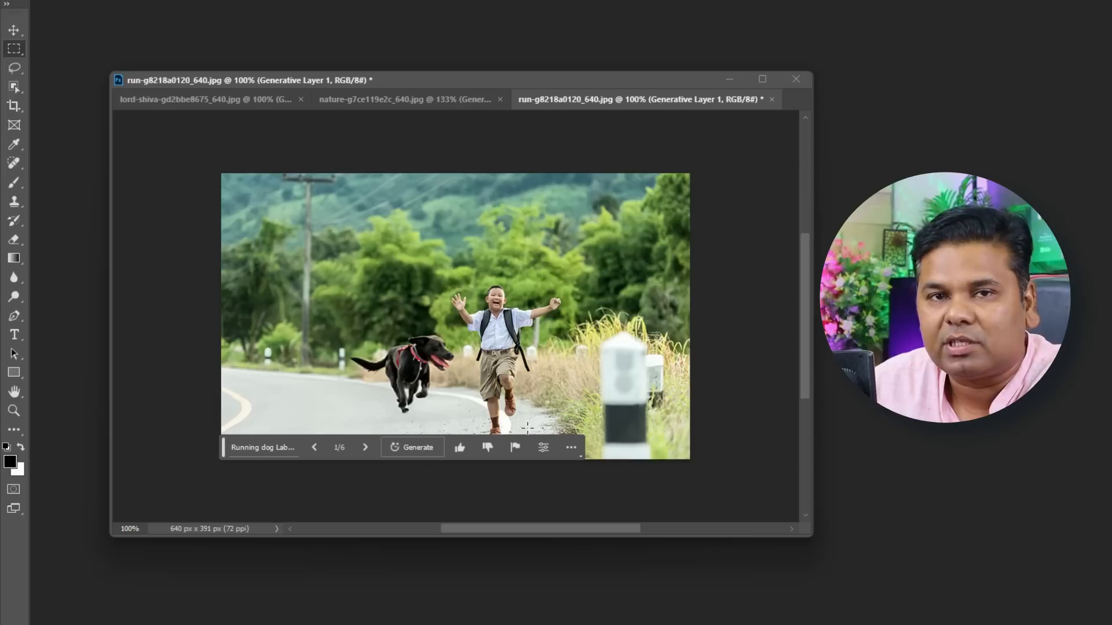
{"action": "scroll", "coordinate": [553, 390], "scroll_direction": "up", "scroll_amount": 4}
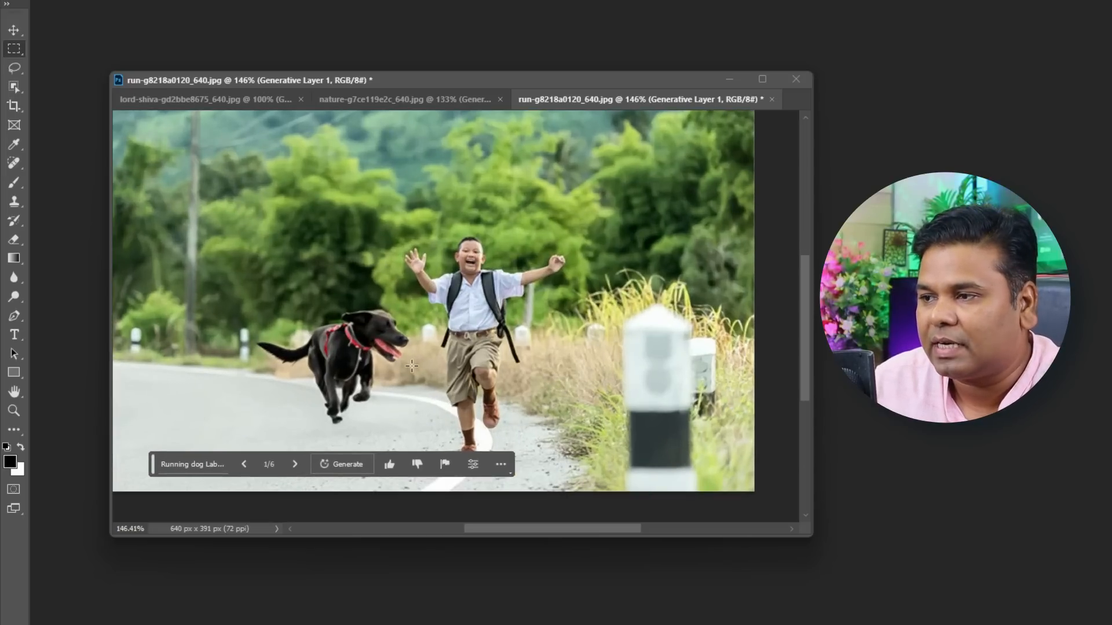
{"action": "scroll", "coordinate": [411, 366], "scroll_direction": "down", "scroll_amount": 2}
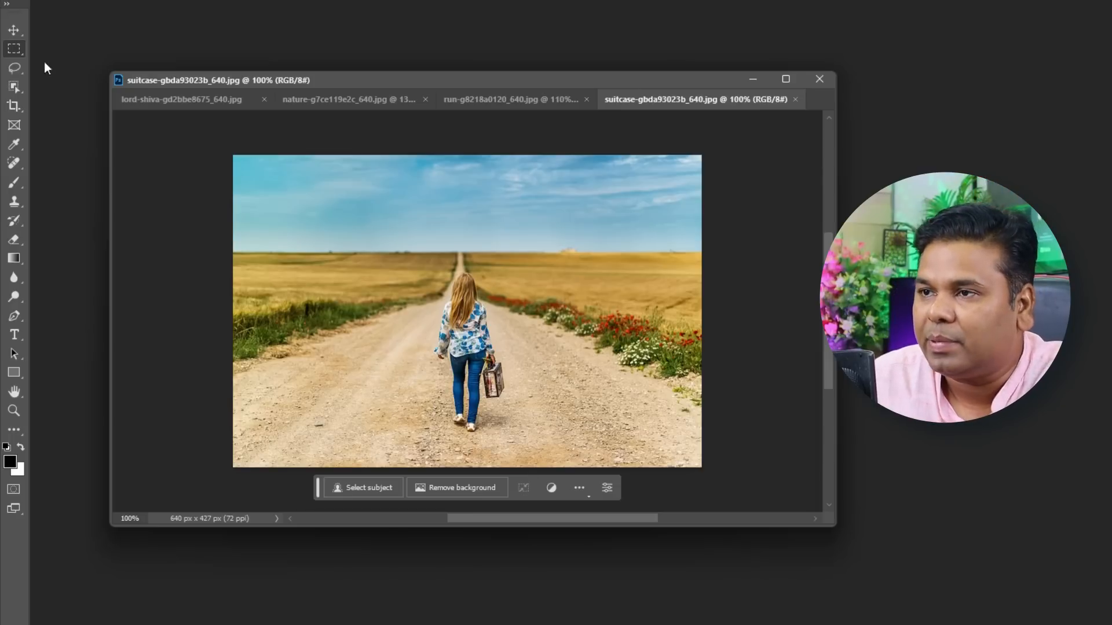
Step: Select the woman with the suitcase using the Object Selection tool and invert the selection to the background
{"action": "left_click", "coordinate": [13, 87]}
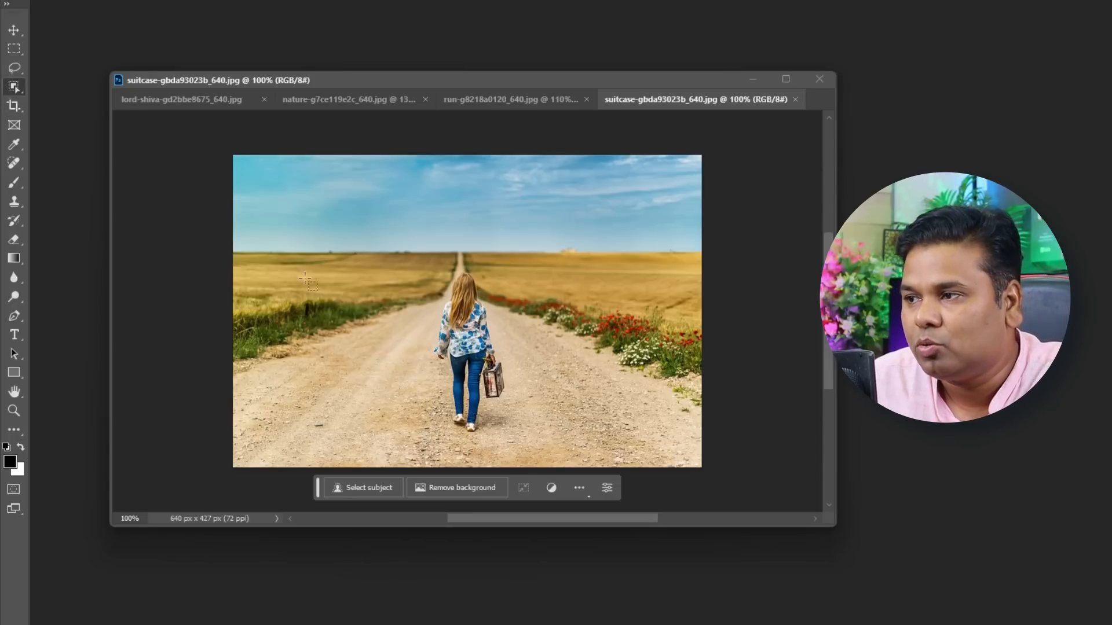
{"action": "left_click", "coordinate": [495, 346]}
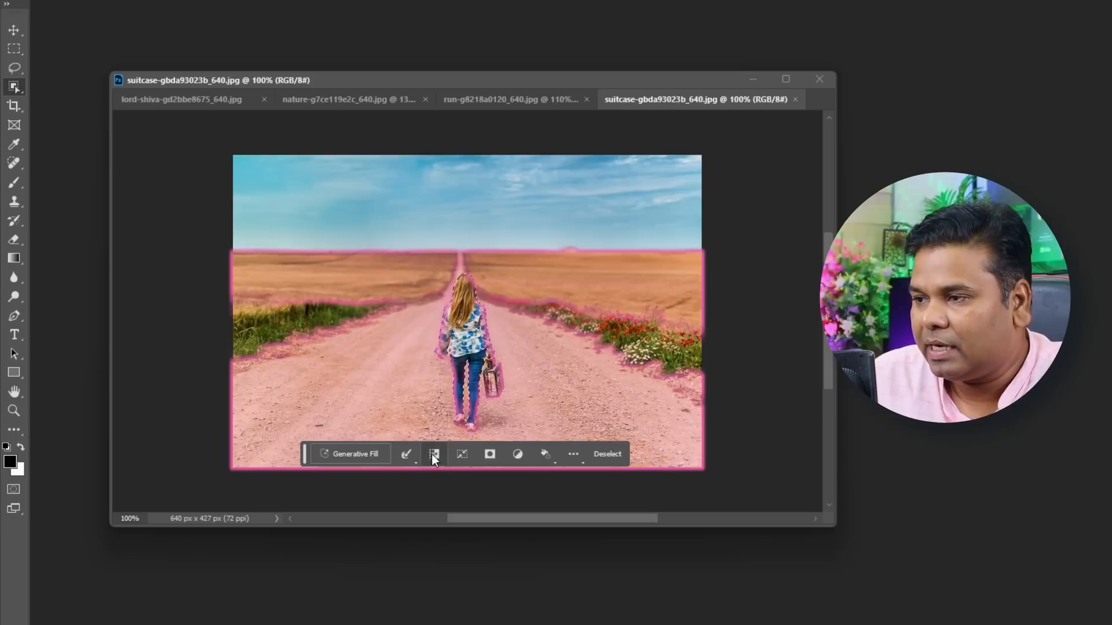
{"action": "left_click", "coordinate": [436, 454]}
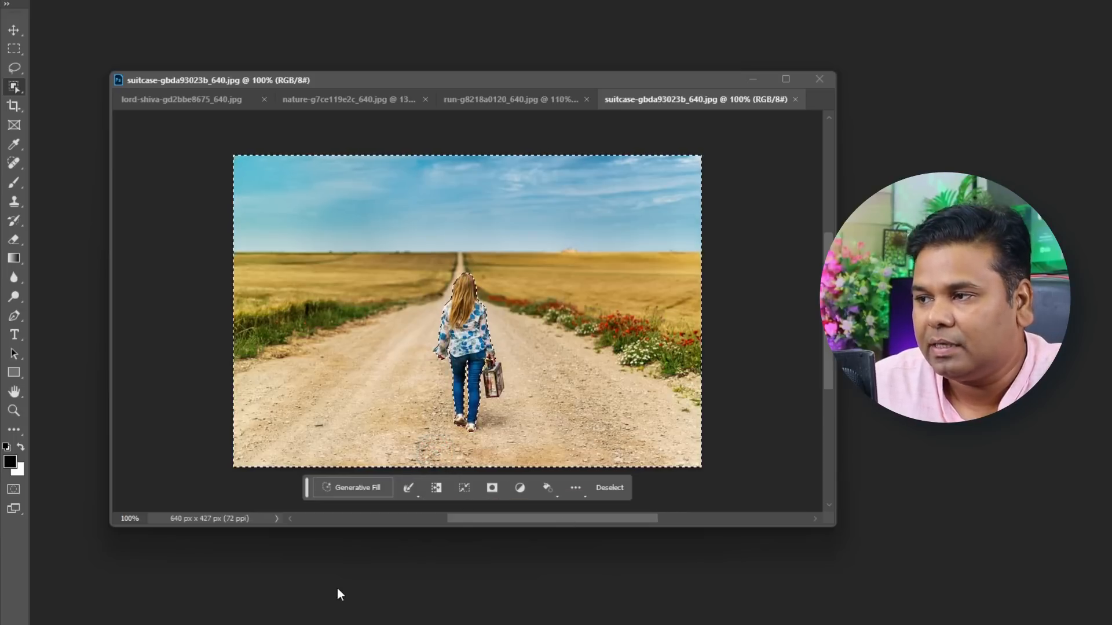
Step: Replace the background with "Mount Everest with Green Lake" using Generative Fill, and generate another set after reviewing the three variations
{"action": "left_click", "coordinate": [351, 488]}
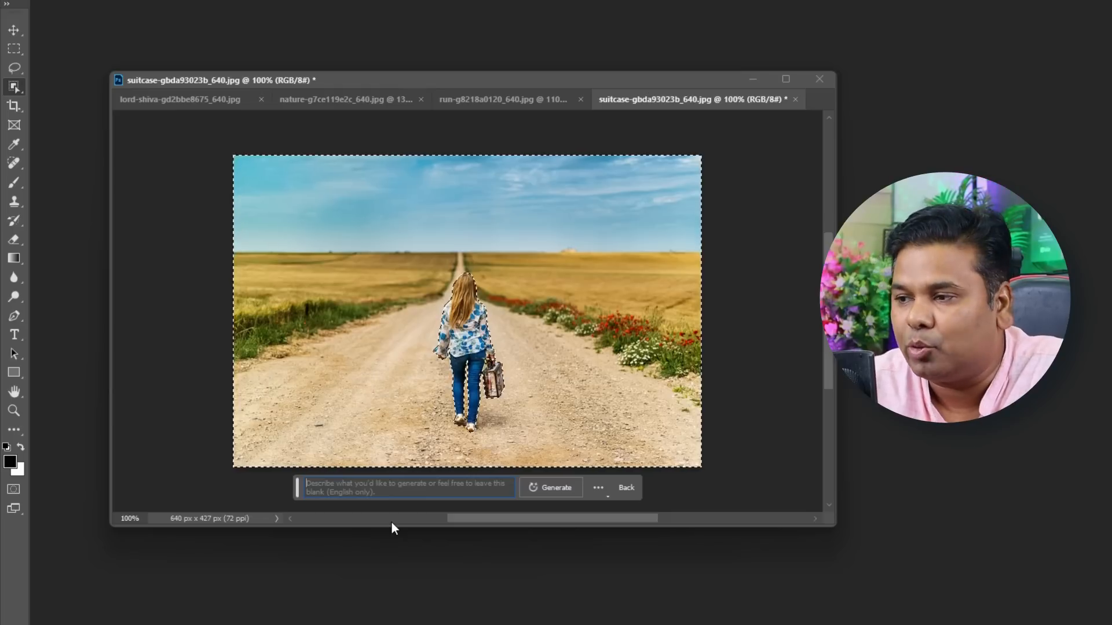
{"action": "type", "text": "Mount Everest with Green Lake"}
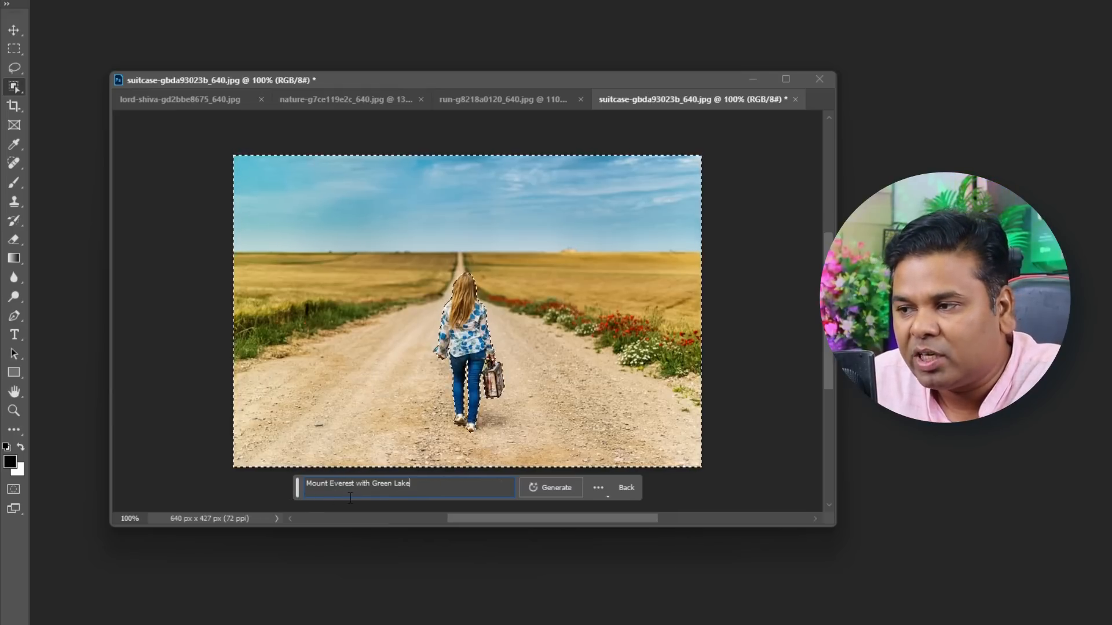
{"action": "left_click", "coordinate": [555, 488]}
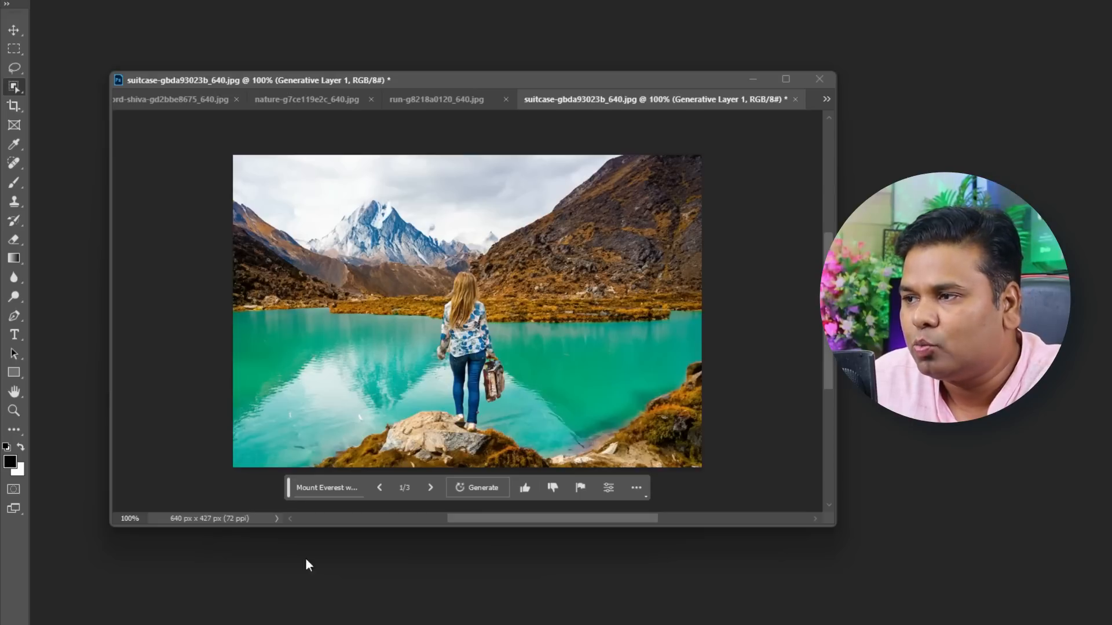
{"action": "left_click", "coordinate": [430, 492]}
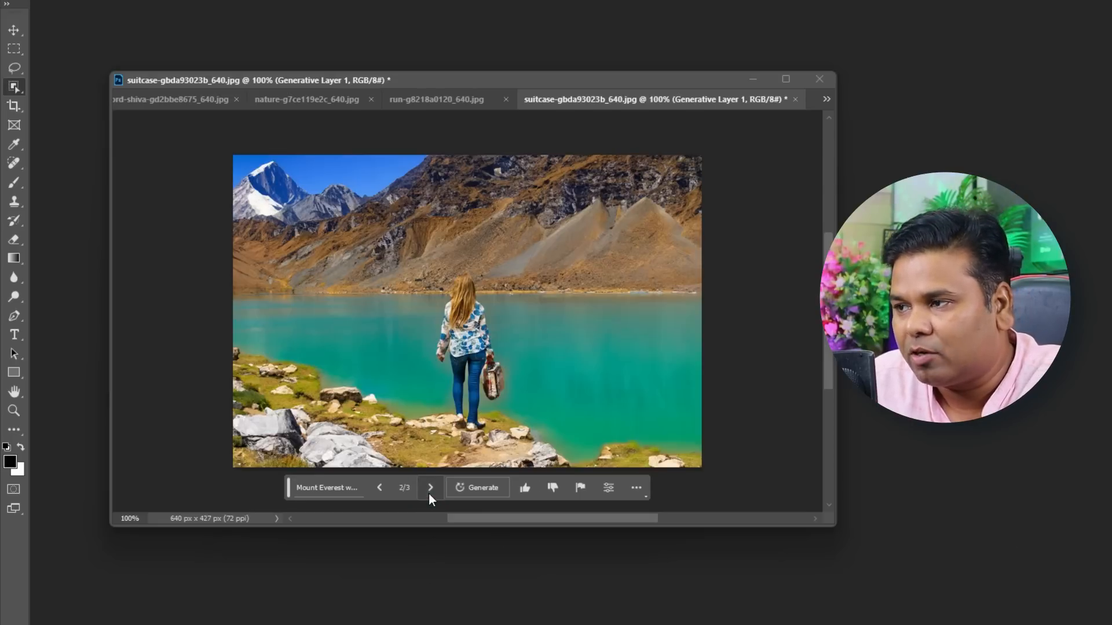
{"action": "left_click", "coordinate": [429, 493]}
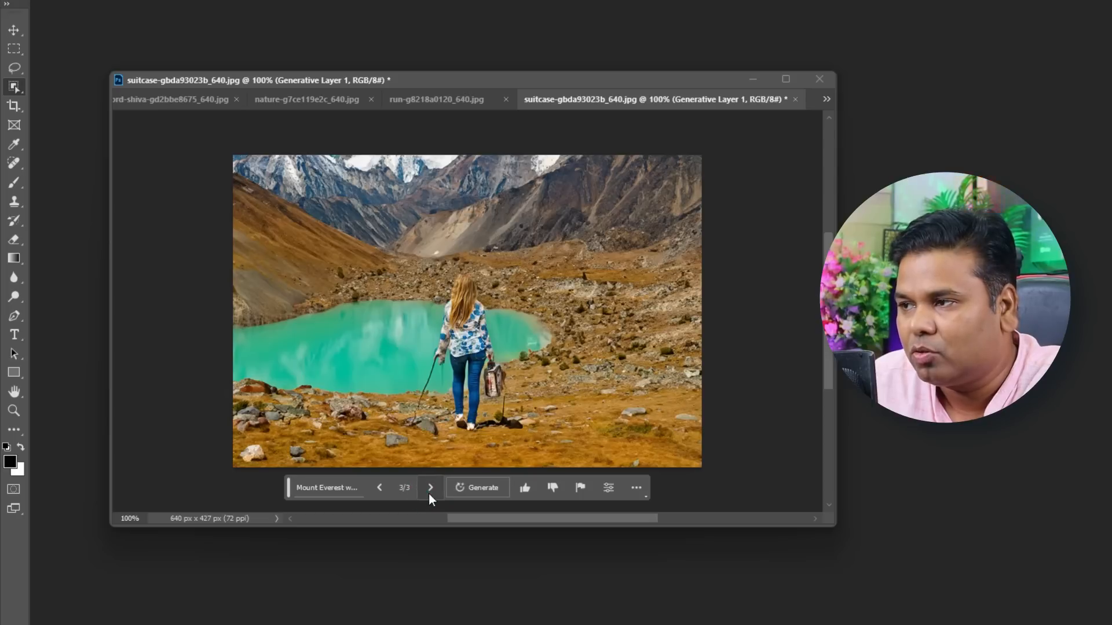
{"action": "left_click", "coordinate": [466, 488]}
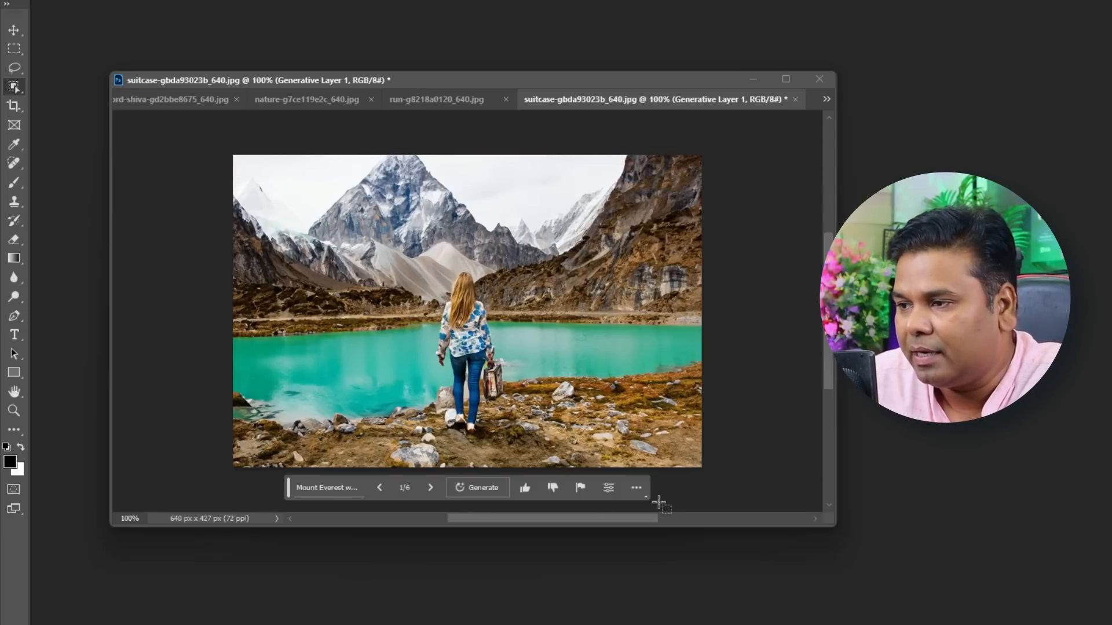
Step: Lasso the rocky shore in the foreground around the woman's feet and fill it with "snow" using Generative Fill
{"action": "key", "text": "v"}
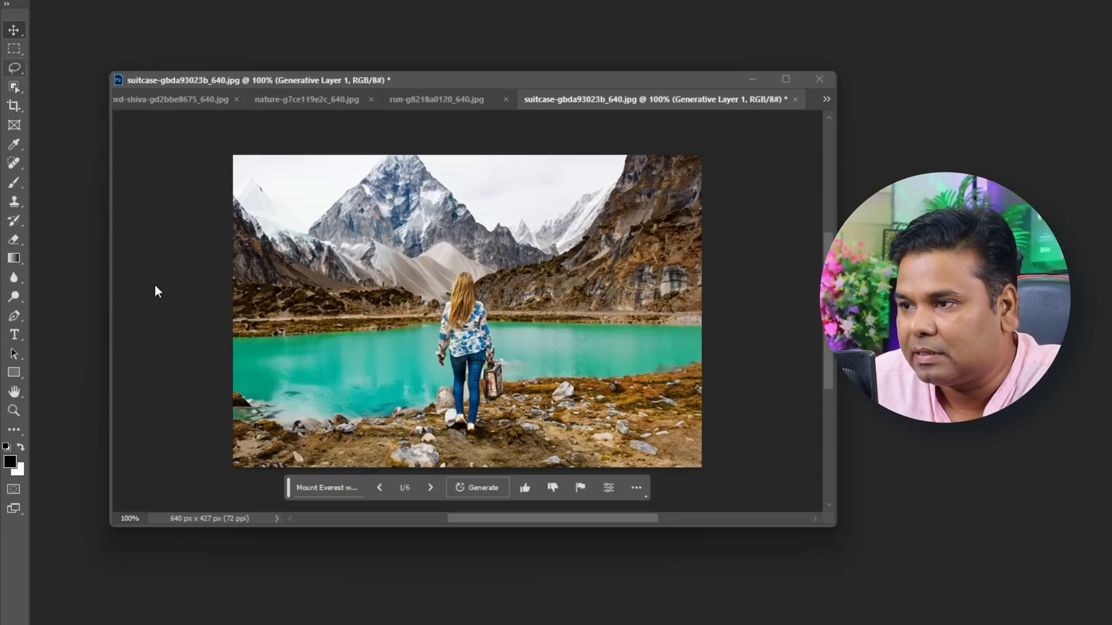
{"action": "mouse_move", "coordinate": [233, 425]}
{"action": "left_mouse_down"}
{"action": "mouse_move", "coordinate": [420, 422]}
{"action": "mouse_move", "coordinate": [477, 453]}
{"action": "mouse_move", "coordinate": [490, 406]}
{"action": "mouse_move", "coordinate": [702, 356]}
{"action": "mouse_move", "coordinate": [729, 445]}
{"action": "mouse_move", "coordinate": [716, 469]}
{"action": "mouse_move", "coordinate": [578, 491]}
{"action": "mouse_move", "coordinate": [267, 497]}
{"action": "mouse_move", "coordinate": [195, 493]}
{"action": "mouse_move", "coordinate": [207, 428]}
{"action": "left_mouse_up"}
{"action": "left_click", "coordinate": [342, 485]}
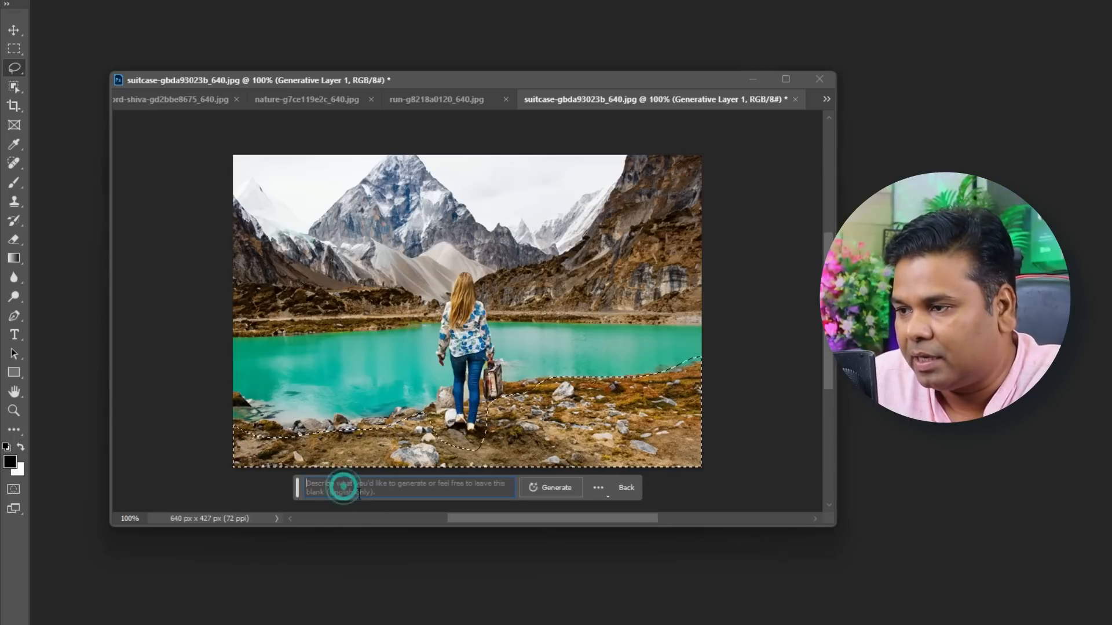
{"action": "type", "text": "snow"}
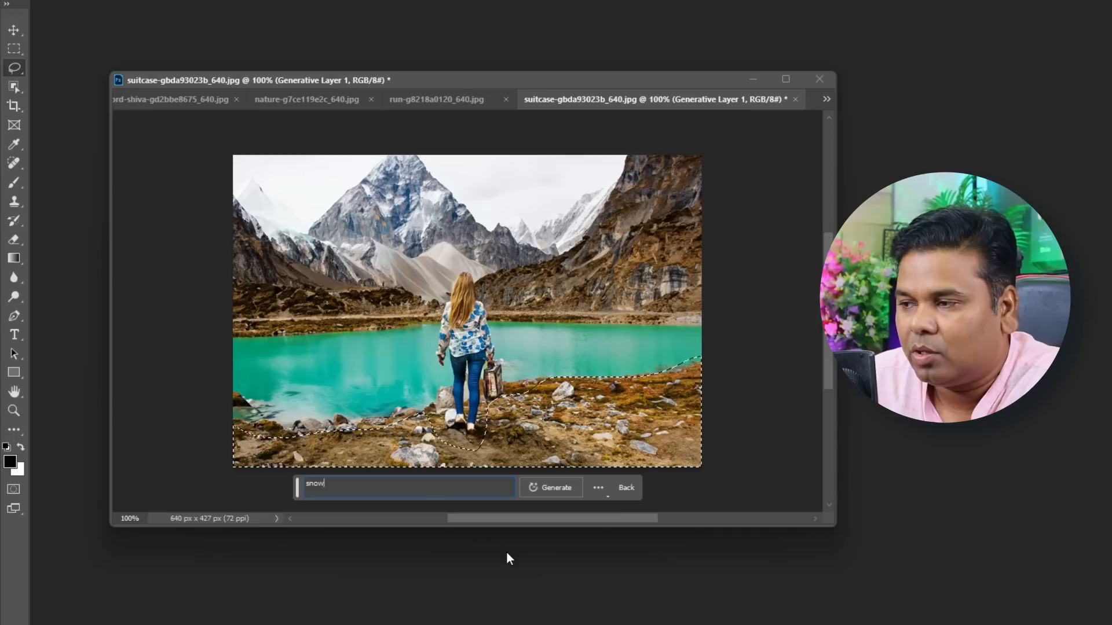
{"action": "left_click", "coordinate": [549, 489]}
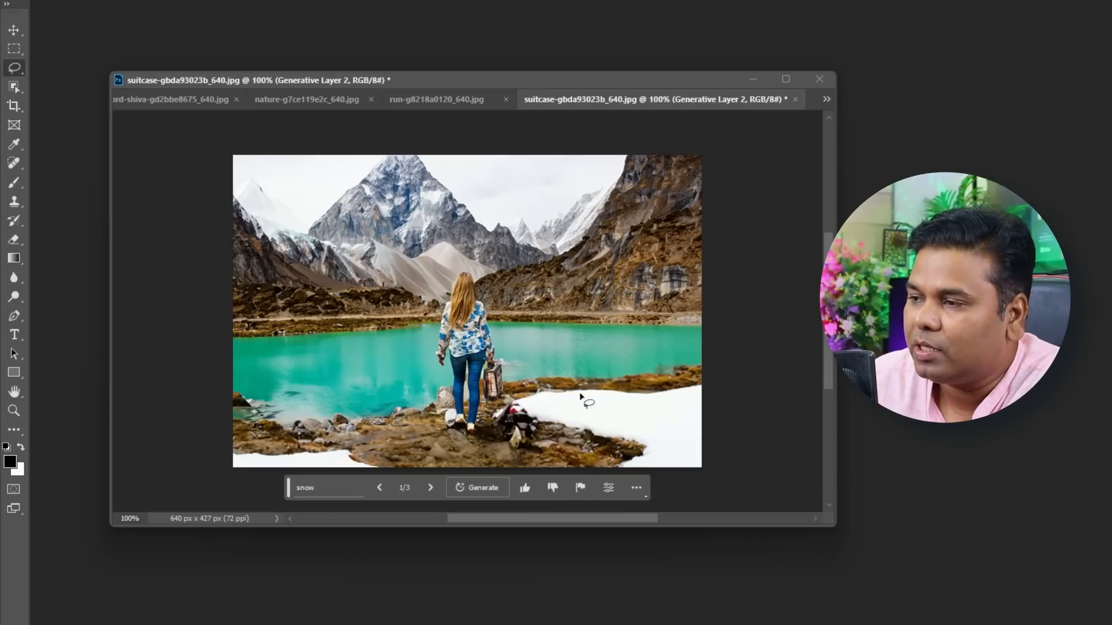
Step: Compare the three snow variations and settle on the second one
{"action": "left_click", "coordinate": [429, 489]}
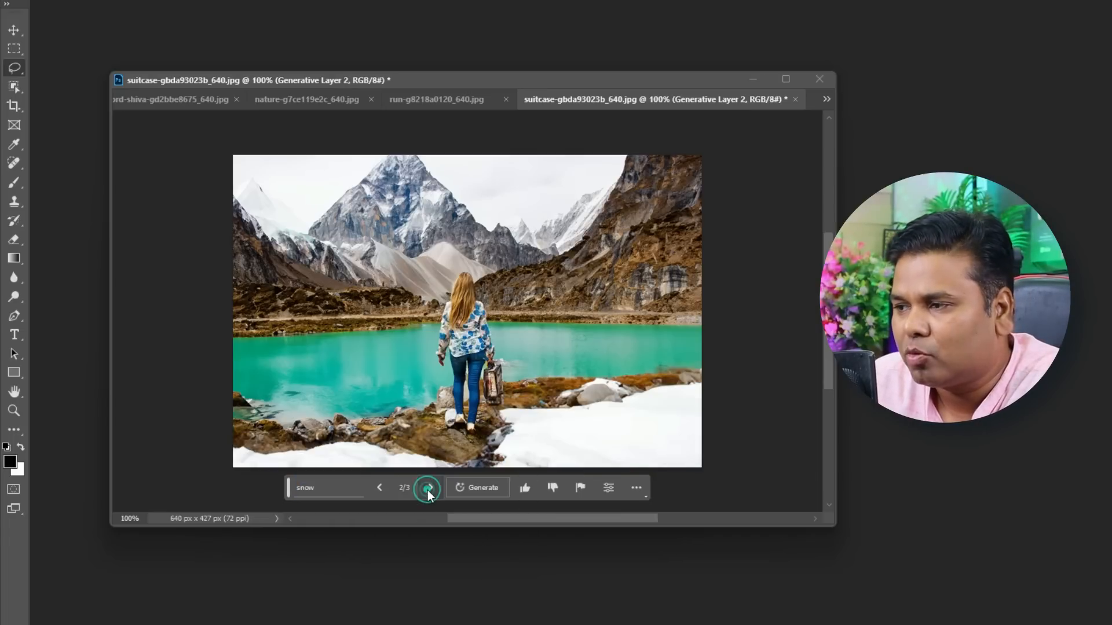
{"action": "left_click", "coordinate": [427, 490]}
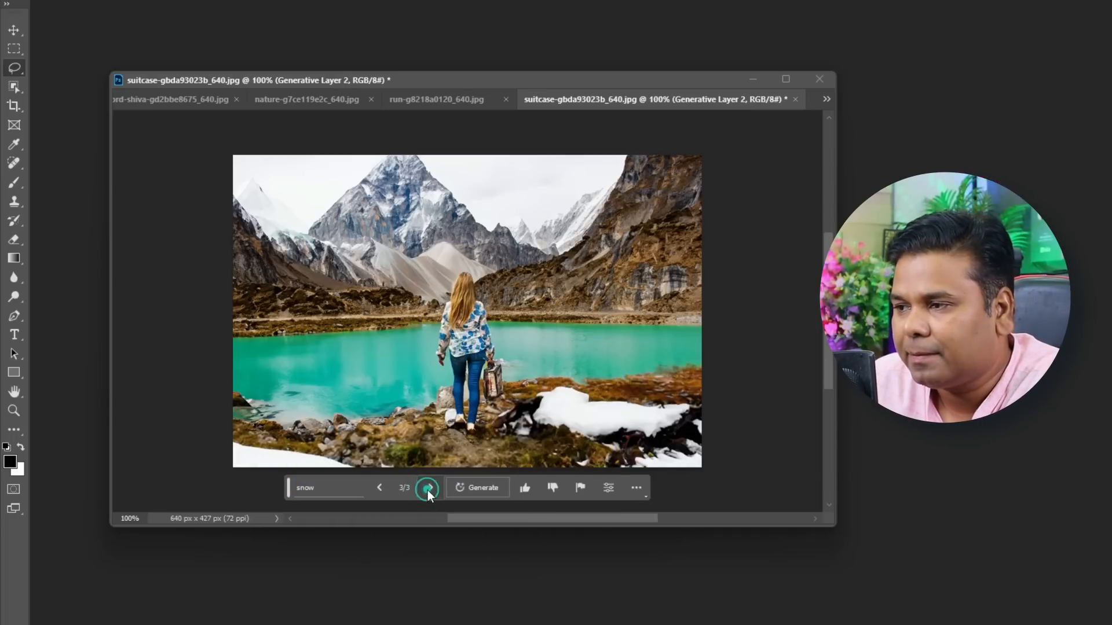
{"action": "left_click", "coordinate": [385, 488]}
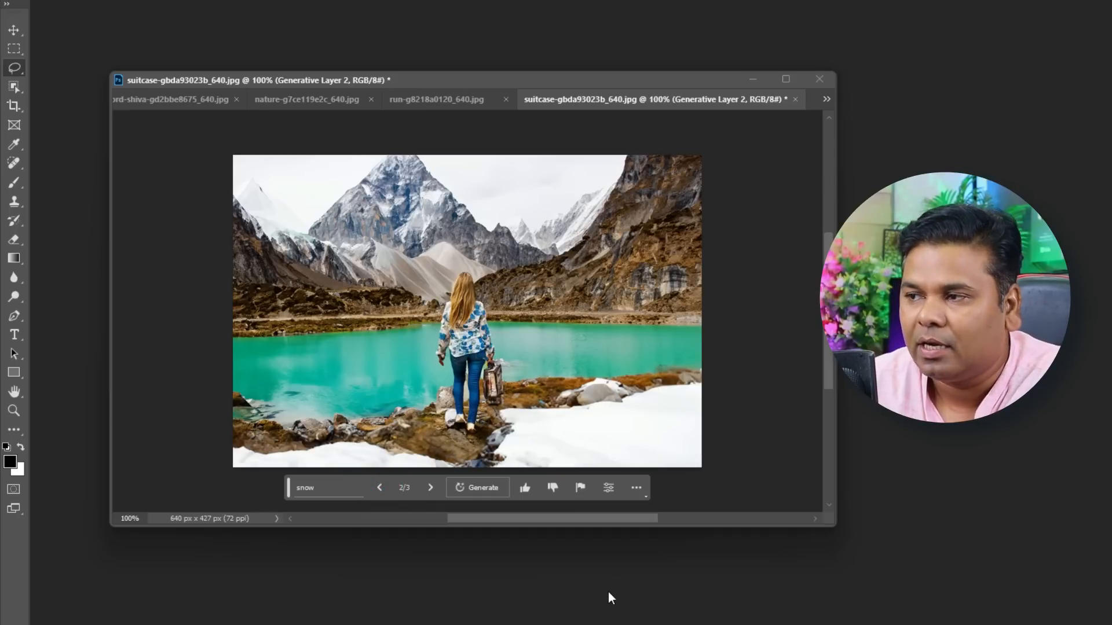